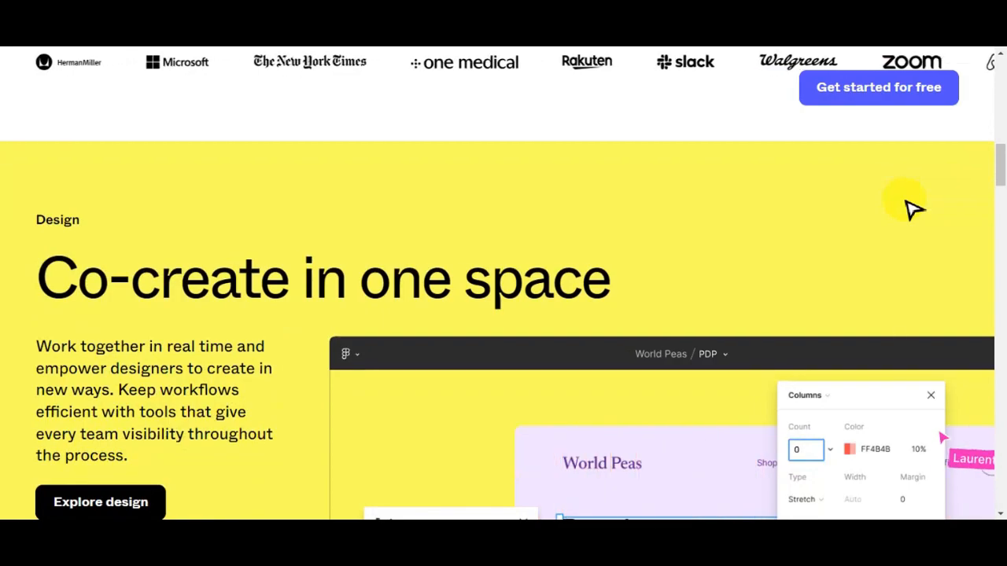
Step: Look through the Figma homepage's Design, Prototype and Dev Mode sections and return to the start of the page
{"action": "scroll", "coordinate": [913, 208], "scroll_direction": "down", "scroll_amount": 1}
{"action": "scroll", "coordinate": [912, 209], "scroll_direction": "down", "scroll_amount": 1}
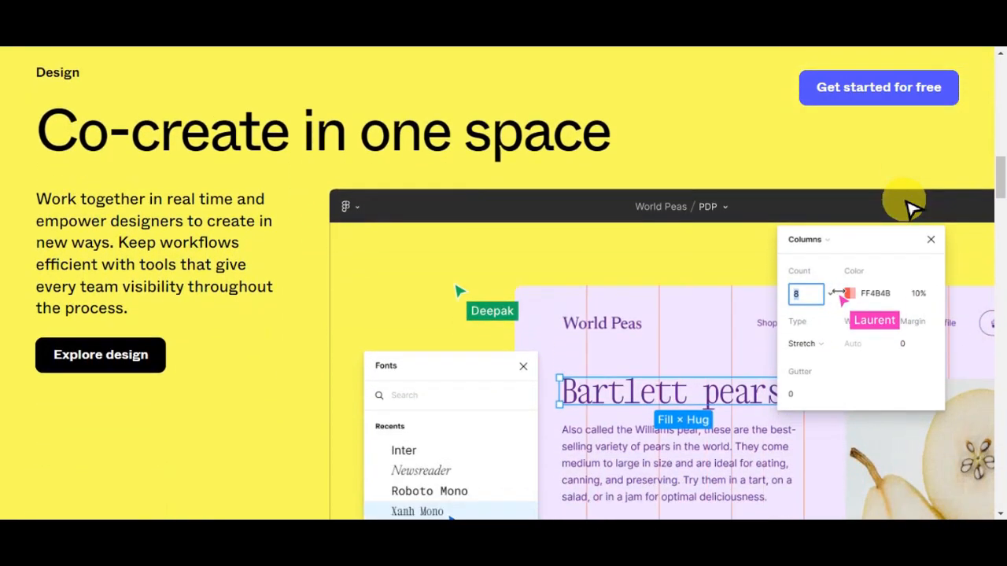
{"action": "scroll", "coordinate": [912, 208], "scroll_direction": "down", "scroll_amount": 1}
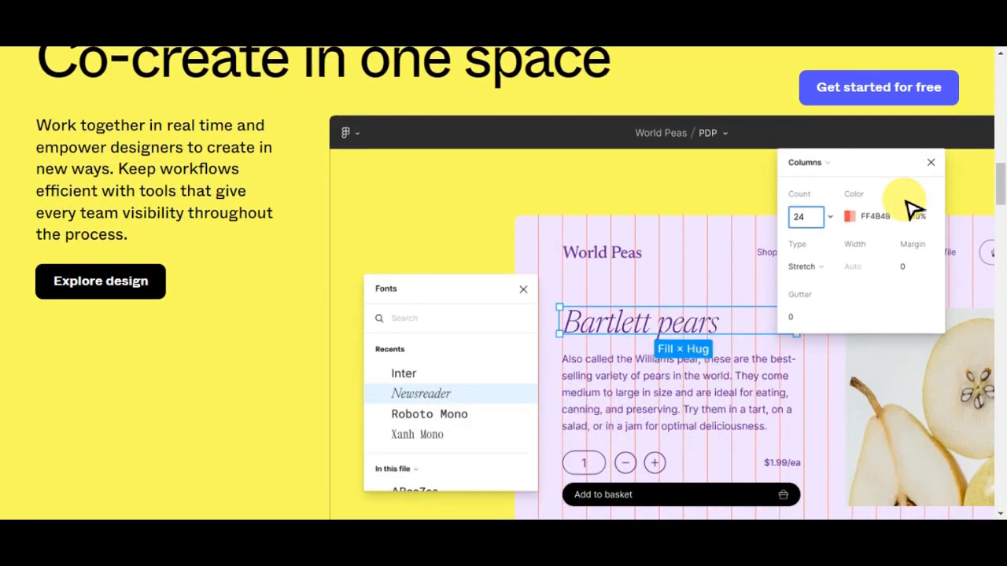
{"action": "scroll", "coordinate": [913, 209], "scroll_direction": "down", "scroll_amount": 1}
{"action": "scroll", "coordinate": [913, 208], "scroll_direction": "down", "scroll_amount": 1}
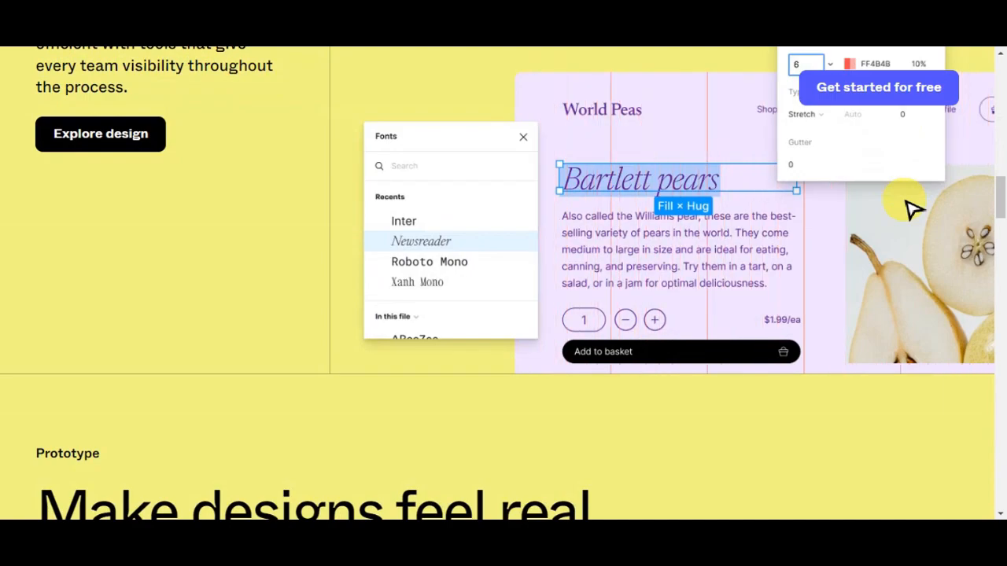
{"action": "scroll", "coordinate": [913, 208], "scroll_direction": "down", "scroll_amount": 2}
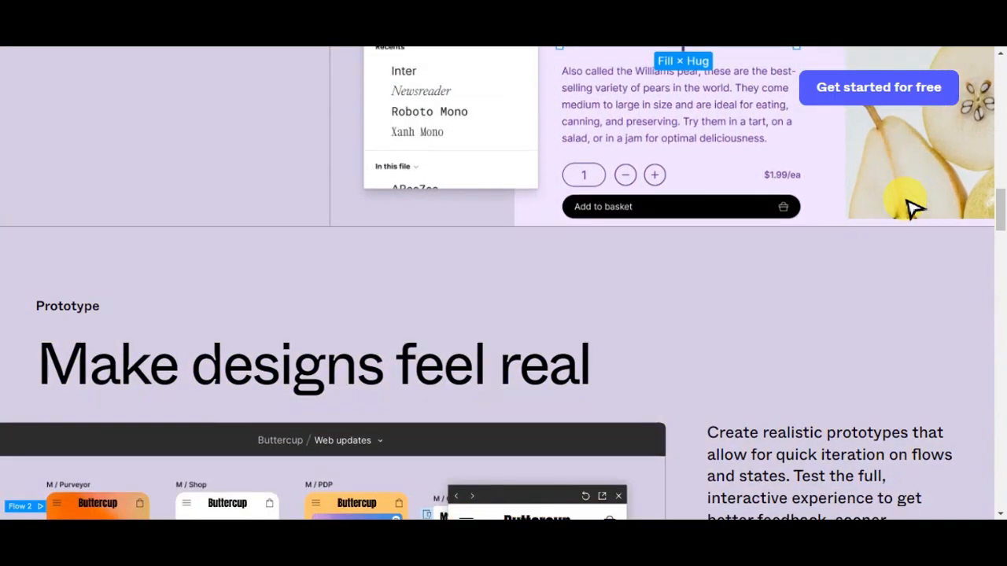
{"action": "scroll", "coordinate": [913, 209], "scroll_direction": "down", "scroll_amount": 1}
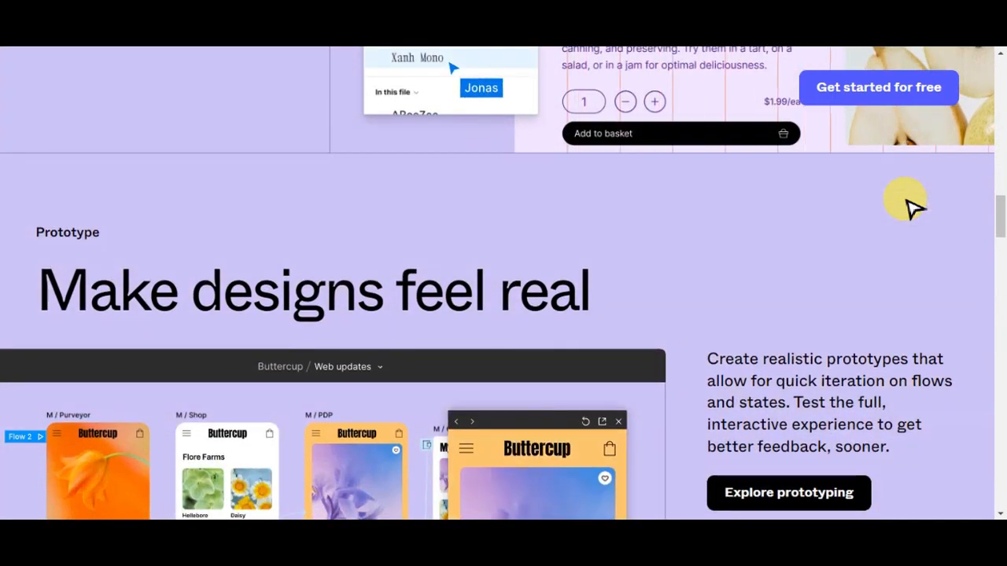
{"action": "scroll", "coordinate": [912, 208], "scroll_direction": "down", "scroll_amount": 2}
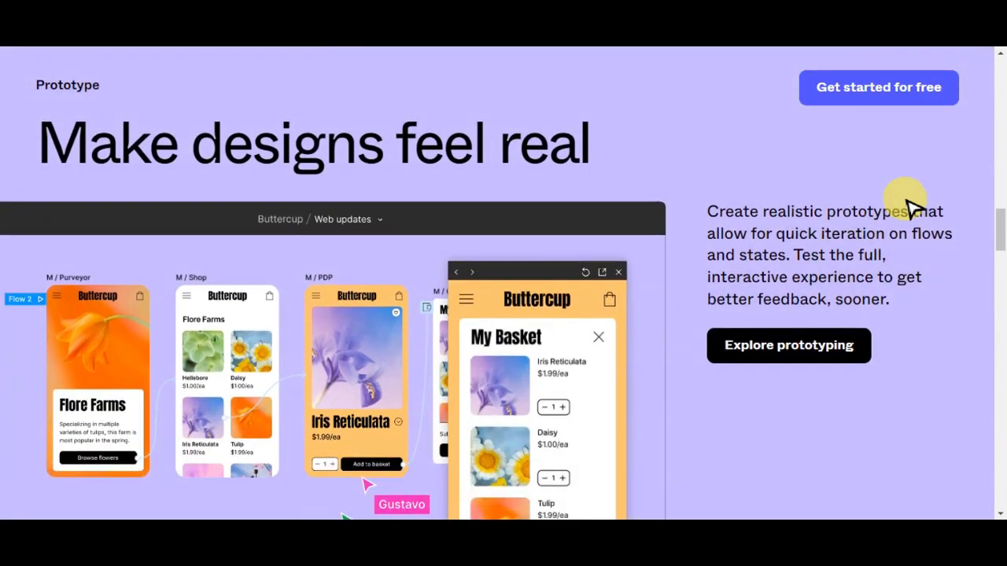
{"action": "scroll", "coordinate": [913, 209], "scroll_direction": "down", "scroll_amount": 2}
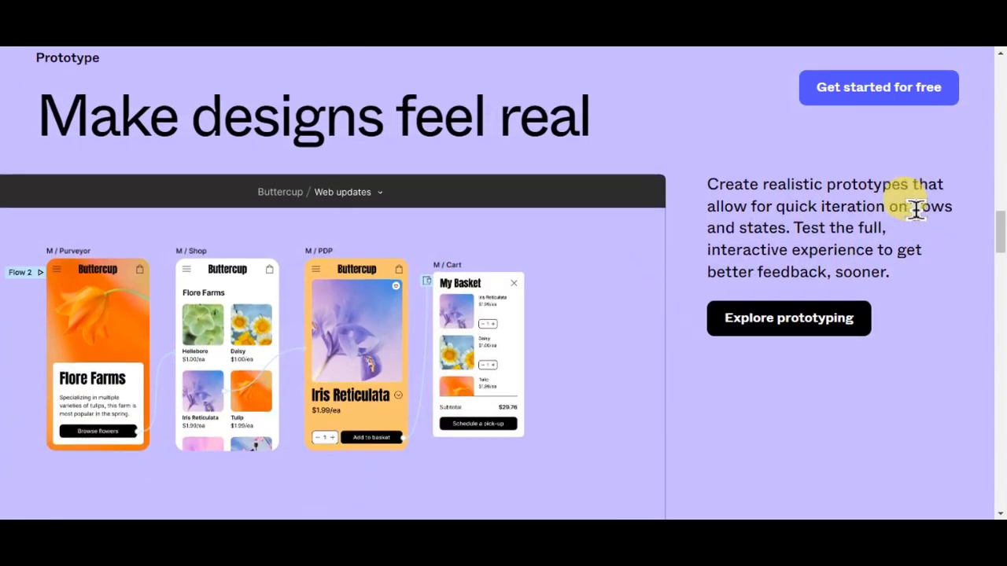
{"action": "scroll", "coordinate": [915, 208], "scroll_direction": "down", "scroll_amount": 1}
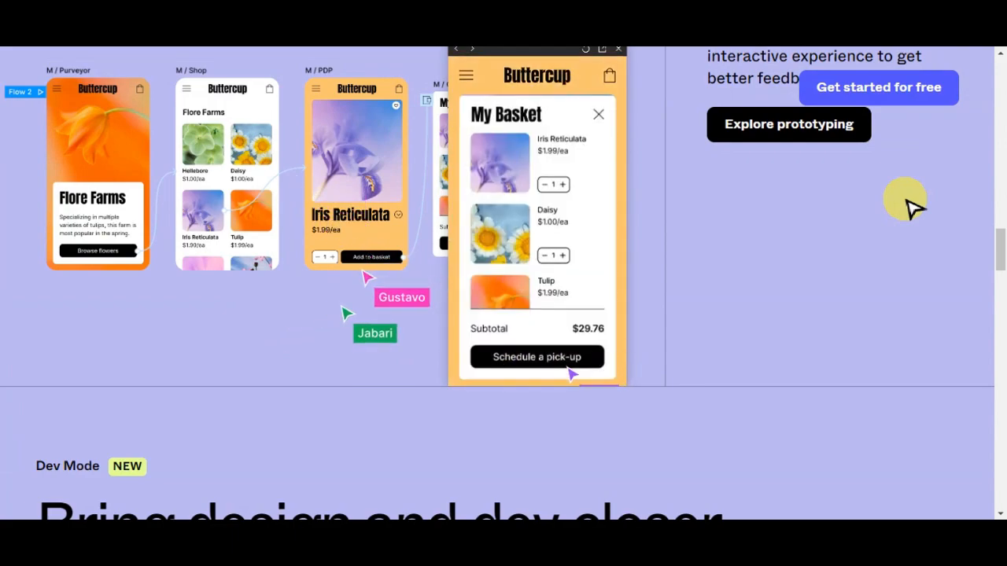
{"action": "scroll", "coordinate": [912, 208], "scroll_direction": "down", "scroll_amount": 3}
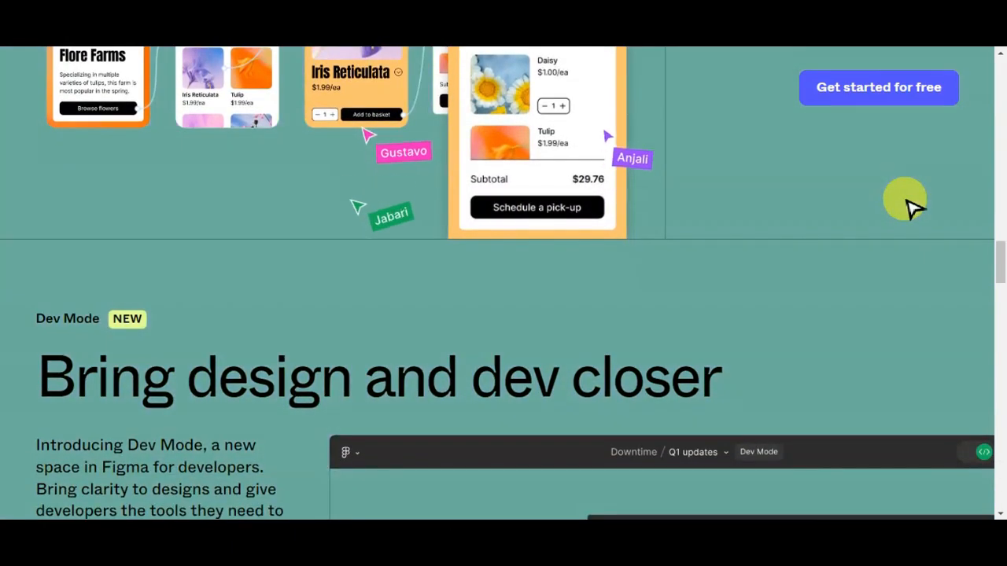
{"action": "scroll", "coordinate": [913, 207], "scroll_direction": "down", "scroll_amount": 3}
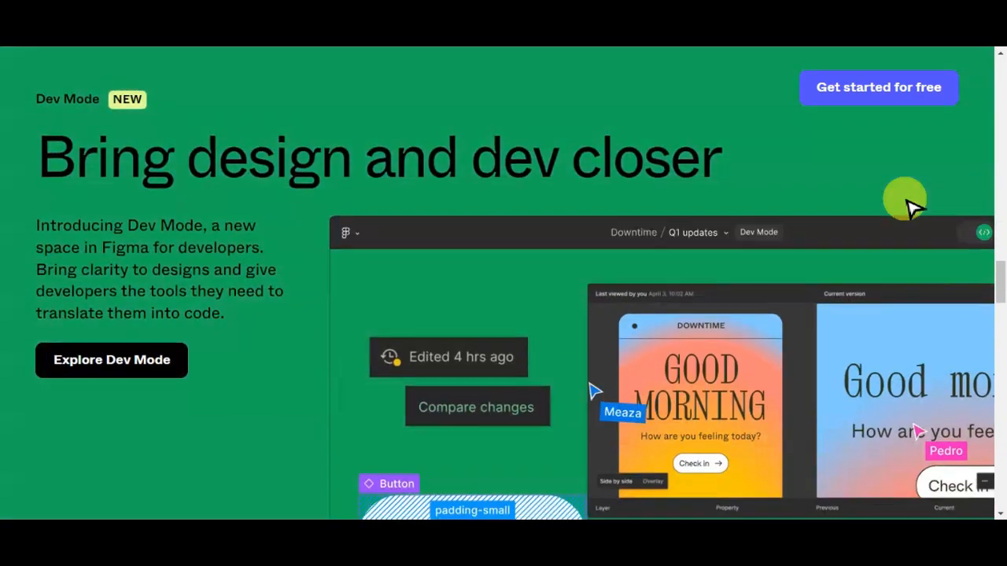
{"action": "scroll", "coordinate": [912, 206], "scroll_direction": "down", "scroll_amount": 1}
{"action": "scroll", "coordinate": [908, 203], "scroll_direction": "up", "scroll_amount": 1}
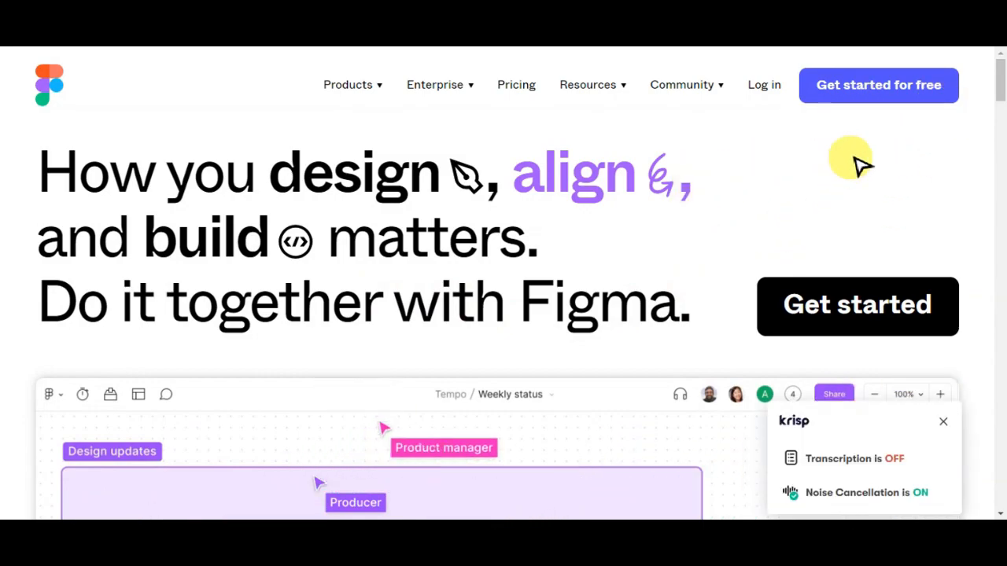
Step: View the free account sign-up form and close it without creating an account
{"action": "left_click", "coordinate": [885, 96]}
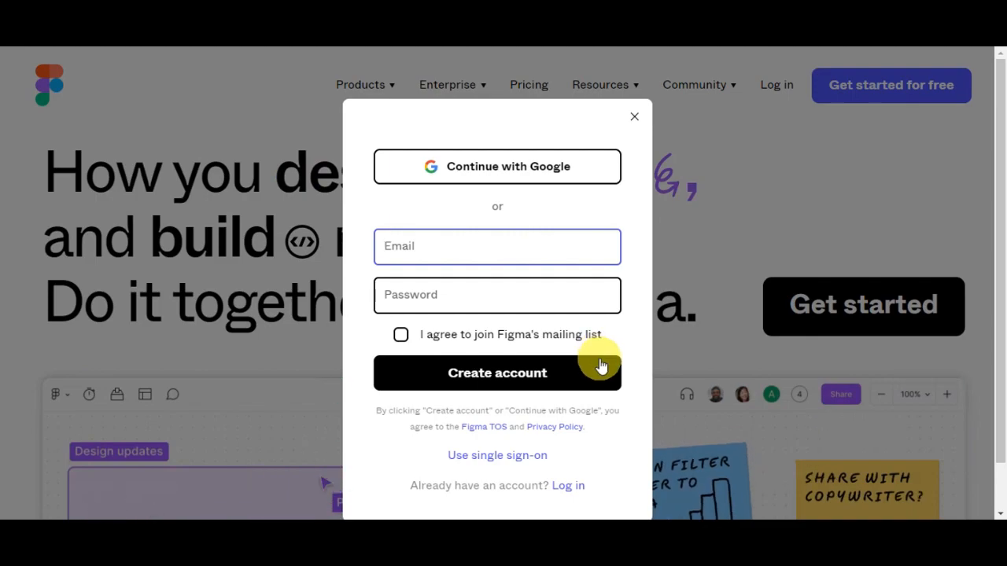
{"action": "left_click", "coordinate": [956, 198]}
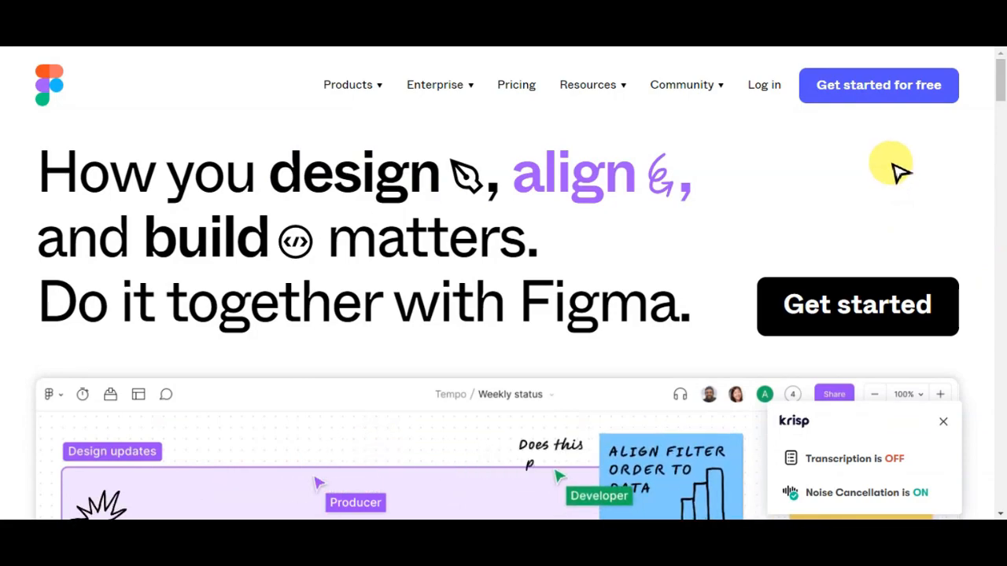
Step: Log in to the existing Figma account and open the Figma Community
{"action": "left_click", "coordinate": [769, 93]}
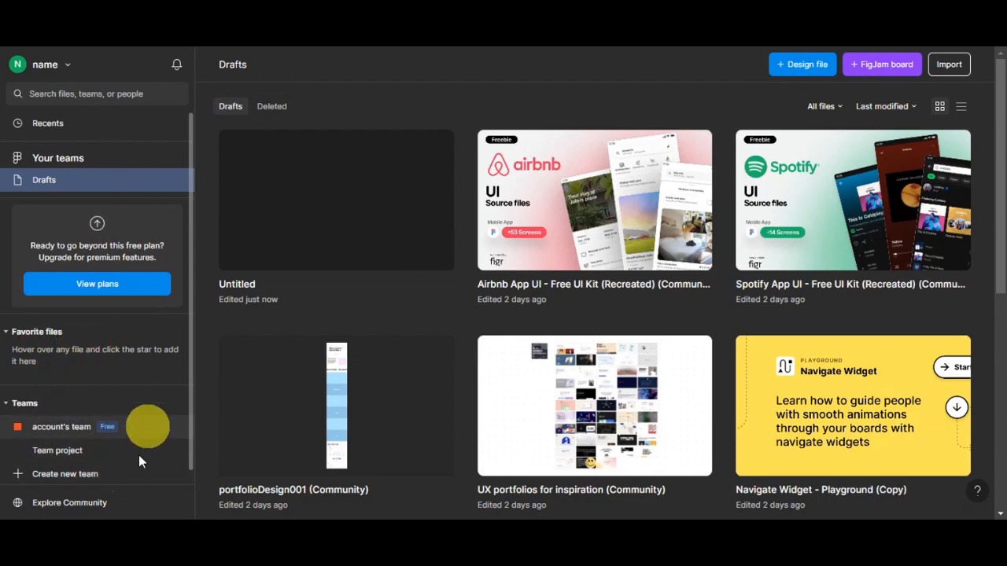
{"action": "left_click", "coordinate": [101, 502]}
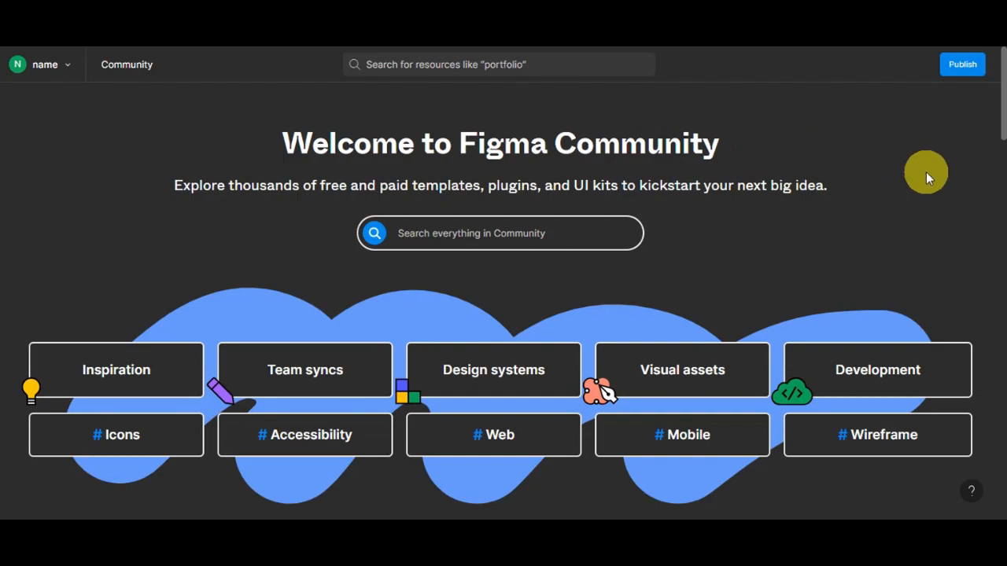
Step: Browse the trending templates, UI kits, plugins and widgets listed under "By the community, for the community"
{"action": "scroll", "coordinate": [926, 171], "scroll_direction": "down", "scroll_amount": 6}
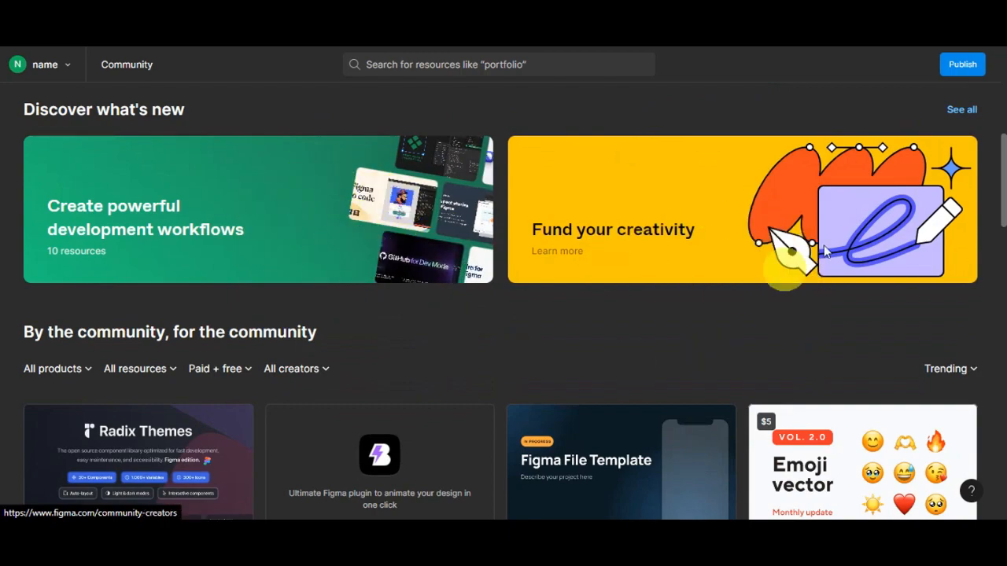
{"action": "scroll", "coordinate": [735, 224], "scroll_direction": "down", "scroll_amount": 3}
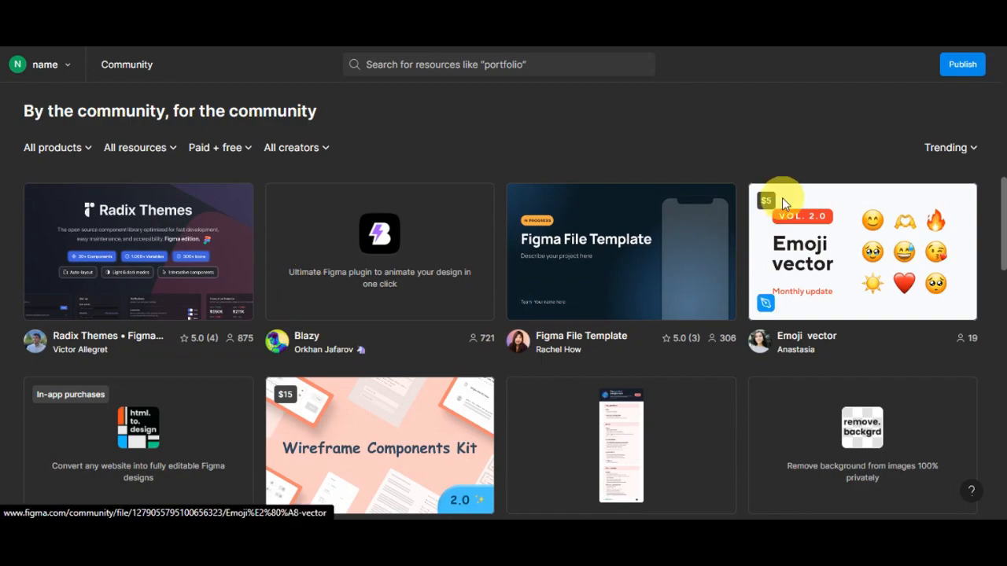
{"action": "scroll", "coordinate": [800, 210], "scroll_direction": "down", "scroll_amount": 2}
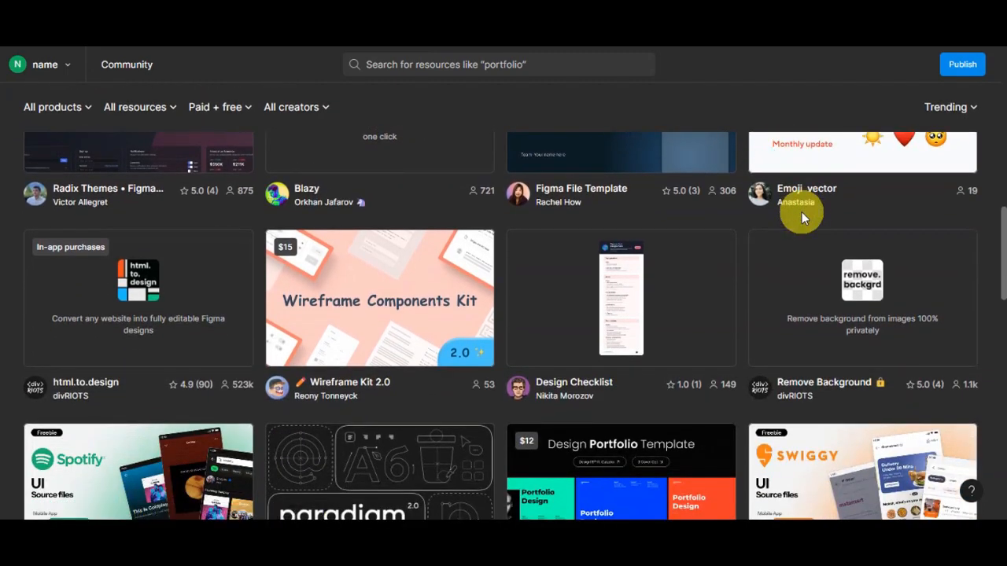
{"action": "scroll", "coordinate": [801, 212], "scroll_direction": "down", "scroll_amount": 1}
{"action": "scroll", "coordinate": [801, 211], "scroll_direction": "down", "scroll_amount": 1}
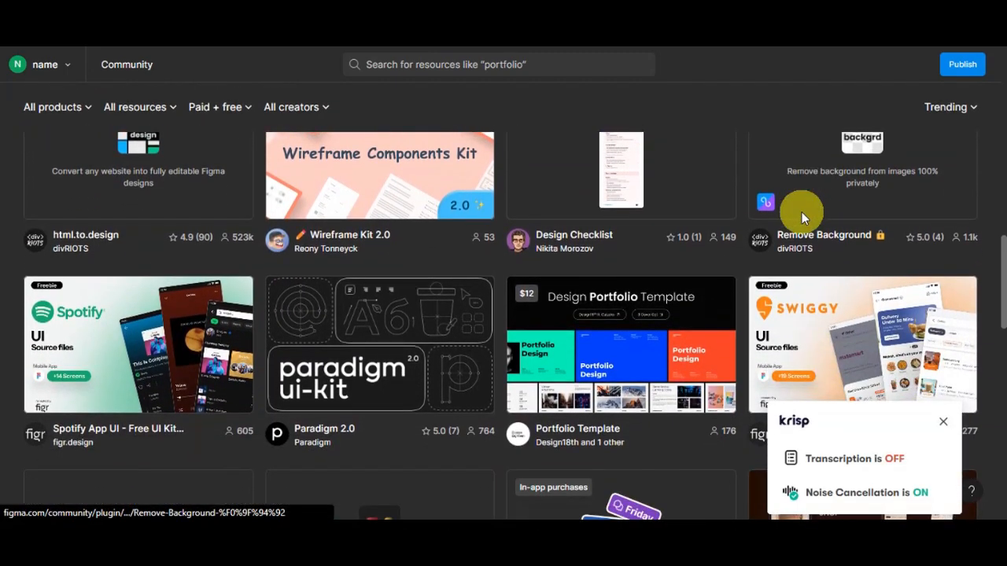
{"action": "scroll", "coordinate": [802, 212], "scroll_direction": "down", "scroll_amount": 1}
{"action": "scroll", "coordinate": [802, 218], "scroll_direction": "down", "scroll_amount": 1}
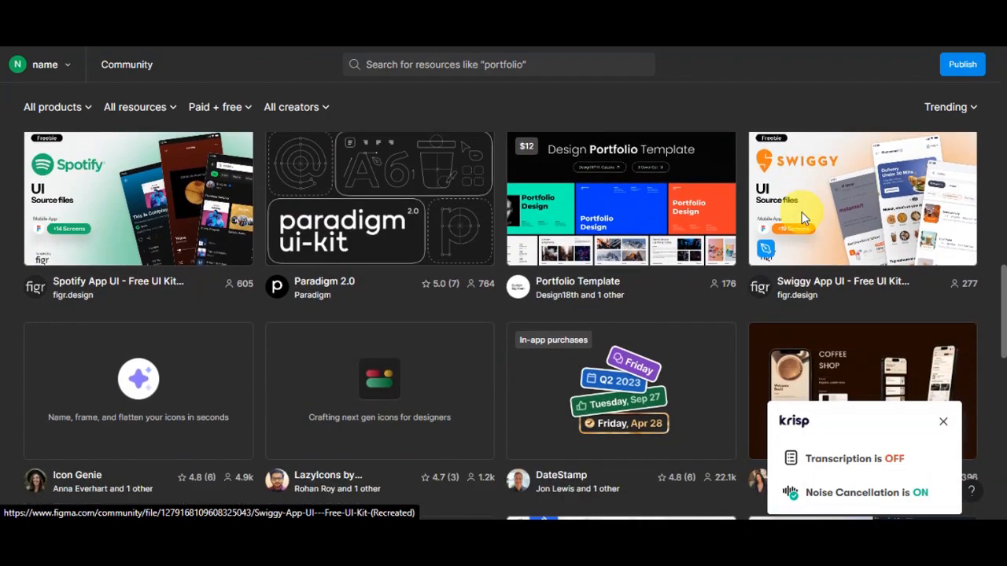
{"action": "scroll", "coordinate": [803, 218], "scroll_direction": "down", "scroll_amount": 1}
{"action": "scroll", "coordinate": [804, 217], "scroll_direction": "down", "scroll_amount": 2}
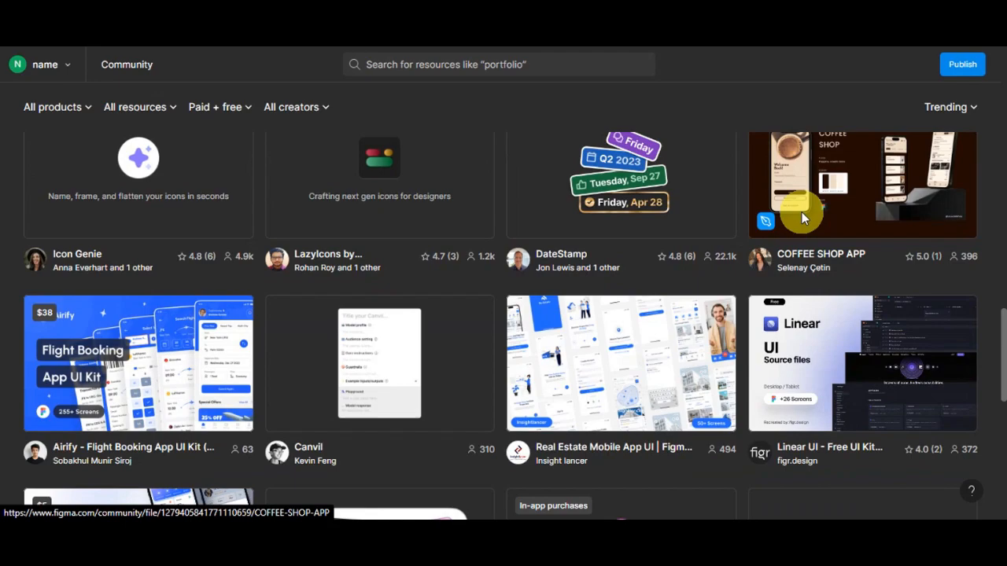
{"action": "scroll", "coordinate": [802, 213], "scroll_direction": "down", "scroll_amount": 2}
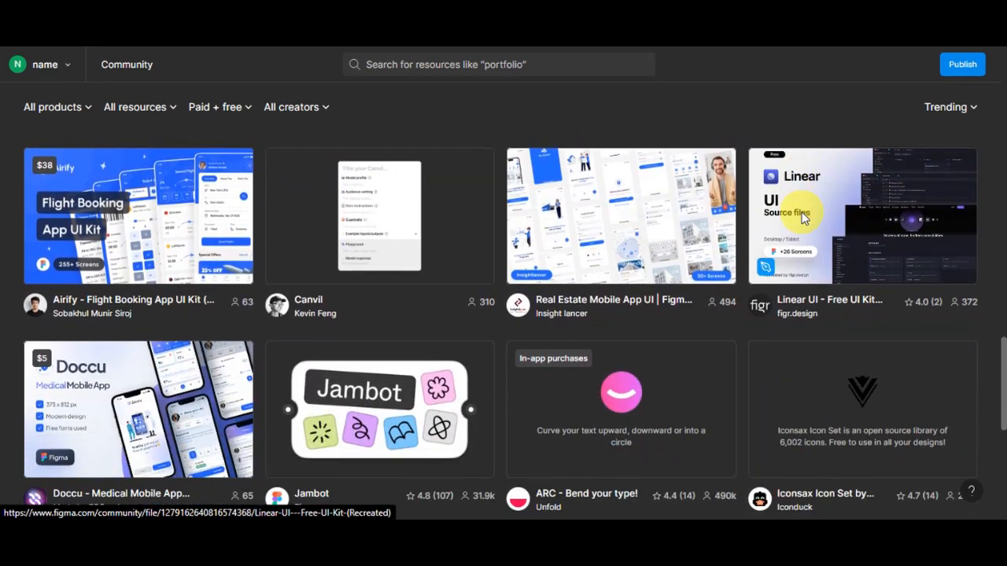
{"action": "scroll", "coordinate": [802, 212], "scroll_direction": "down", "scroll_amount": 2}
{"action": "scroll", "coordinate": [801, 212], "scroll_direction": "down", "scroll_amount": 1}
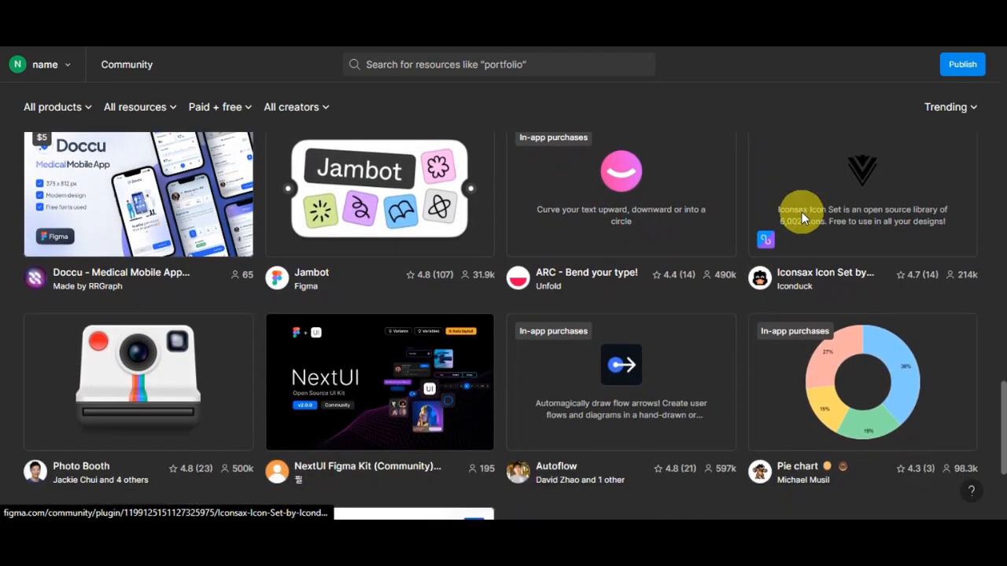
{"action": "scroll", "coordinate": [802, 217], "scroll_direction": "down", "scroll_amount": 1}
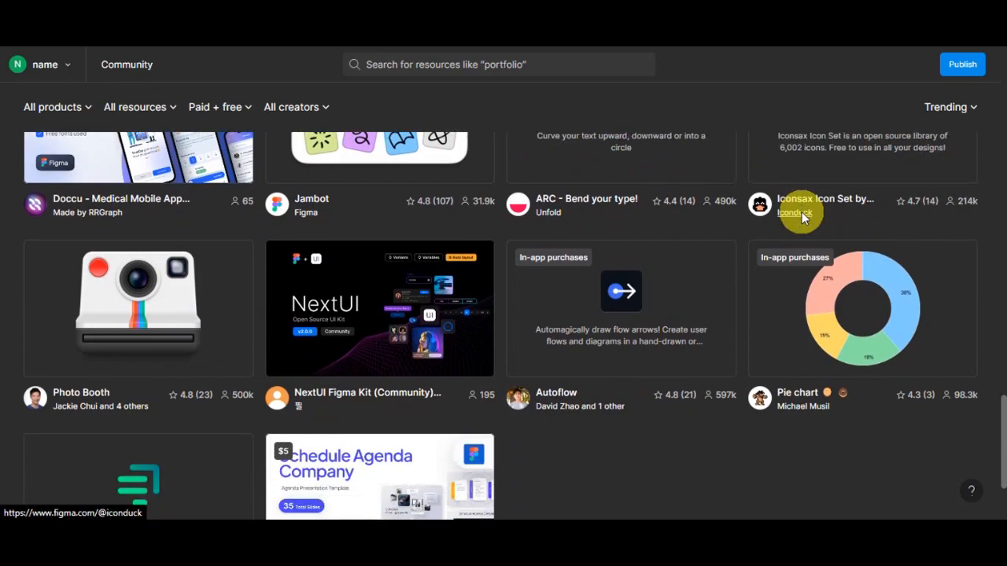
{"action": "scroll", "coordinate": [802, 216], "scroll_direction": "down", "scroll_amount": 1}
{"action": "scroll", "coordinate": [802, 212], "scroll_direction": "down", "scroll_amount": 1}
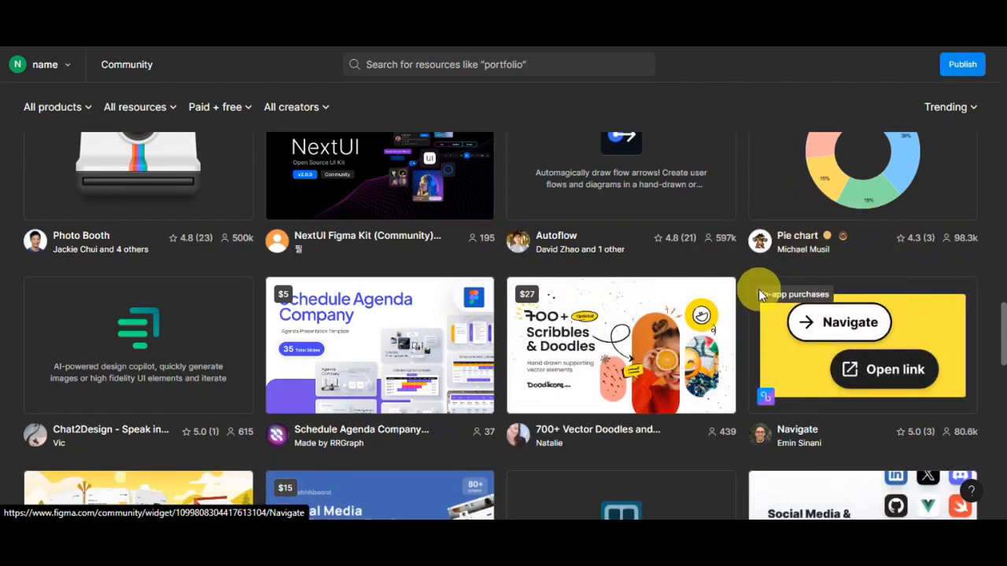
{"action": "scroll", "coordinate": [759, 289], "scroll_direction": "down", "scroll_amount": 1}
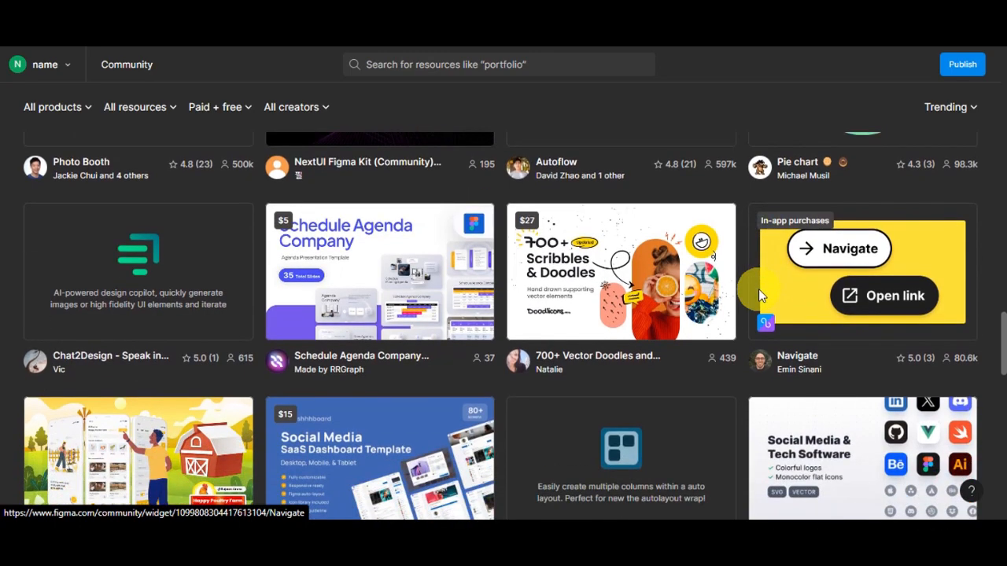
{"action": "scroll", "coordinate": [593, 340], "scroll_direction": "up", "scroll_amount": 10}
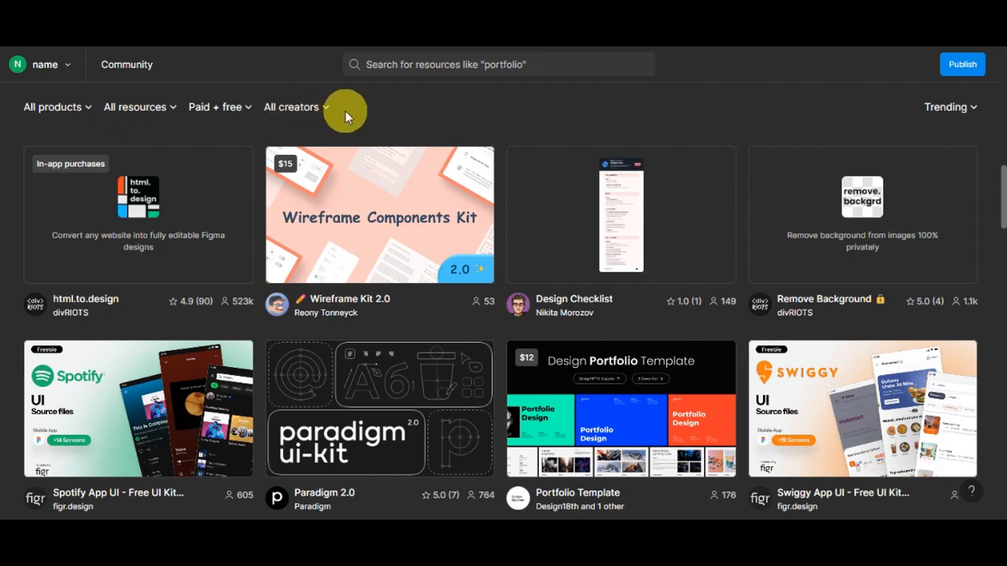
Step: Filter the community resources to the Figma product and check the resource type options, keeping All resources
{"action": "left_click", "coordinate": [89, 106]}
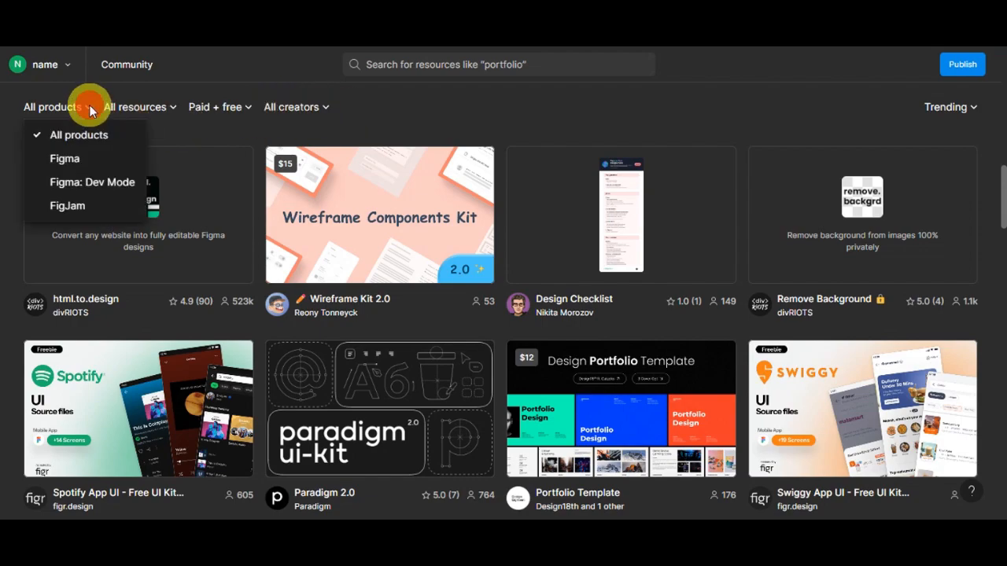
{"action": "left_click", "coordinate": [74, 159]}
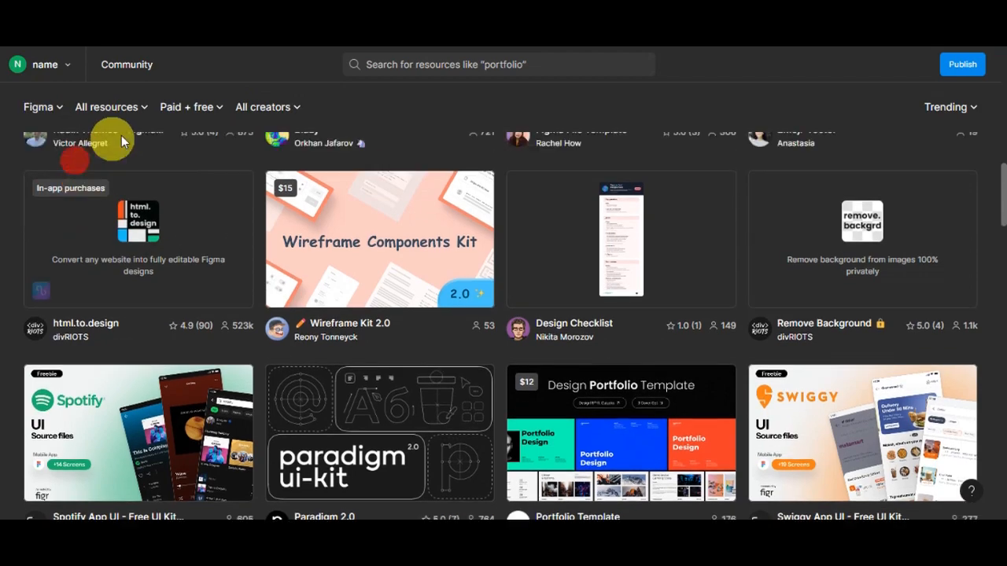
{"action": "left_click", "coordinate": [134, 107]}
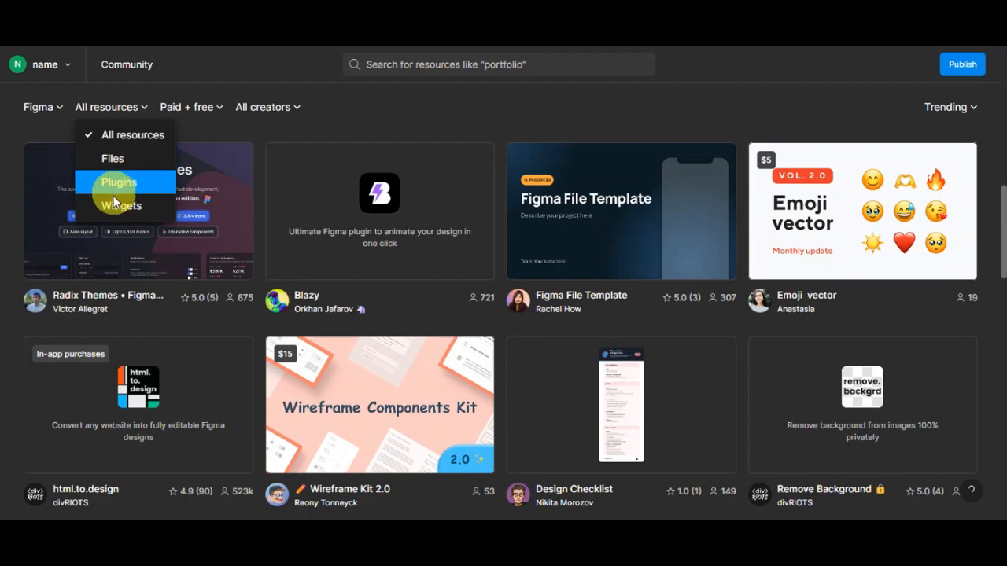
{"action": "left_click", "coordinate": [181, 110]}
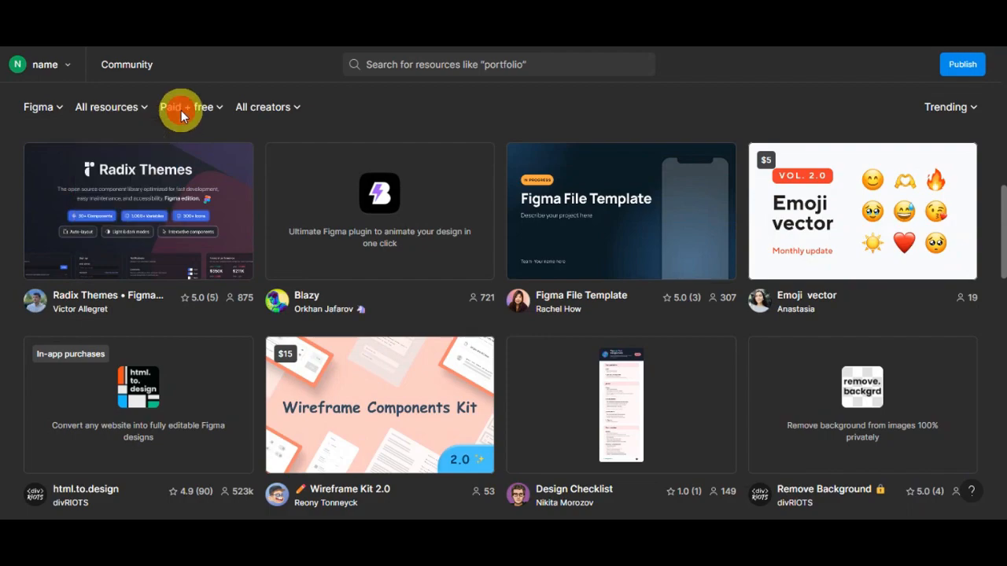
Step: Limit the community resources to Free and check the creator filter options, keeping All creators
{"action": "left_click", "coordinate": [186, 109]}
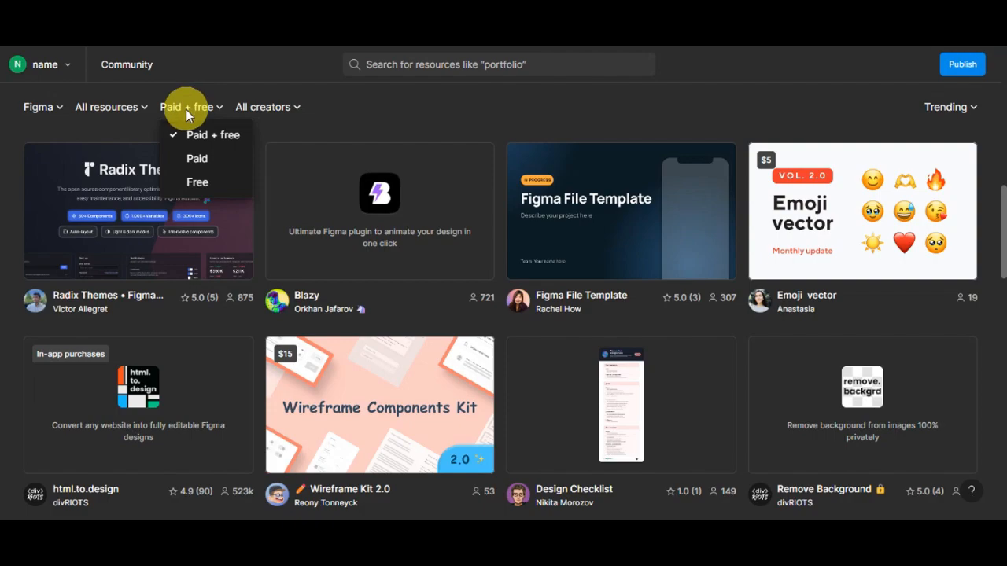
{"action": "left_click", "coordinate": [200, 181]}
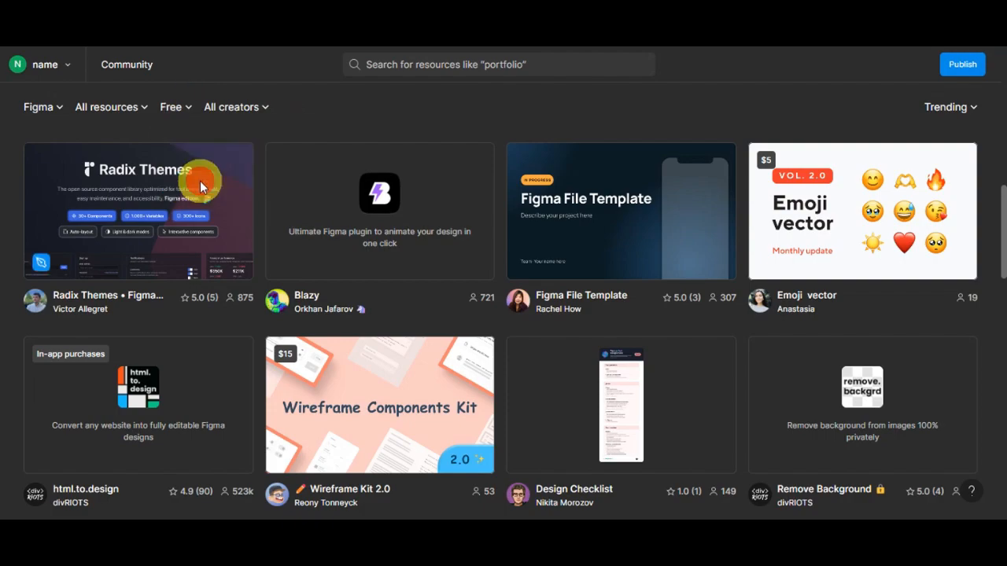
{"action": "left_click", "coordinate": [243, 109]}
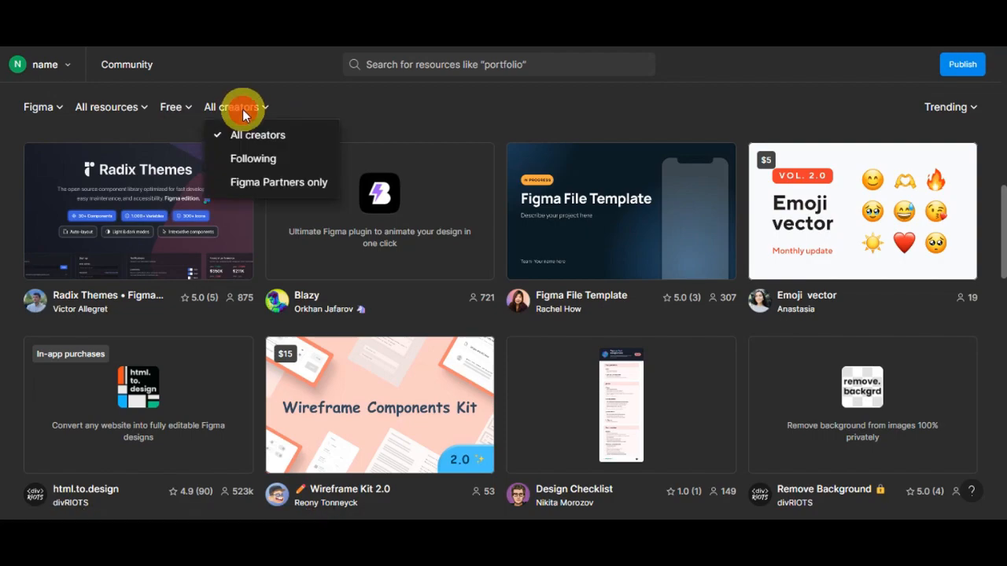
{"action": "left_click", "coordinate": [220, 205]}
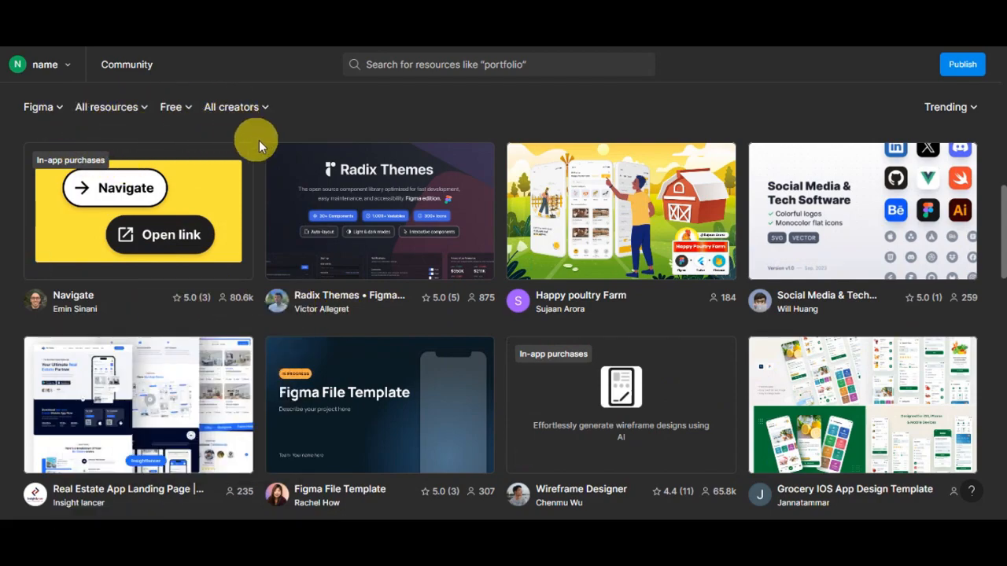
Step: Look over the "Happy poultry Farm" community resource and open a copy of it in the Figma editor
{"action": "left_click", "coordinate": [636, 210]}
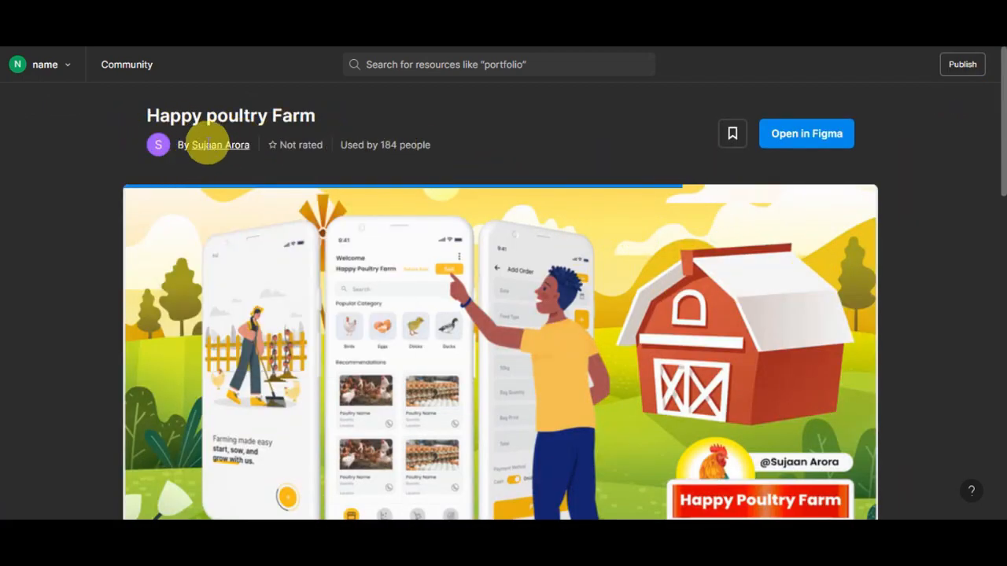
{"action": "mouse_move", "coordinate": [294, 144]}
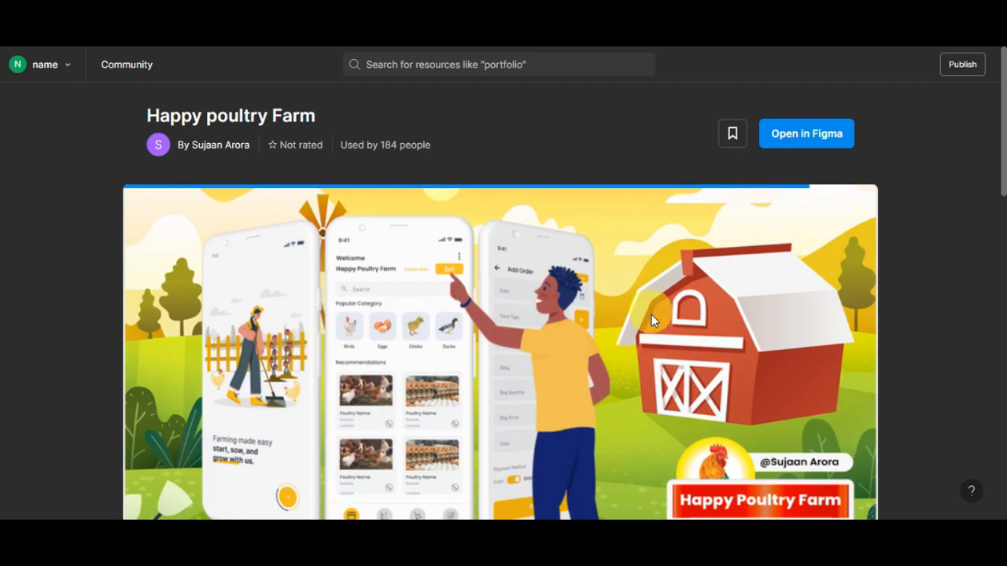
{"action": "scroll", "coordinate": [654, 321], "scroll_direction": "down", "scroll_amount": 1}
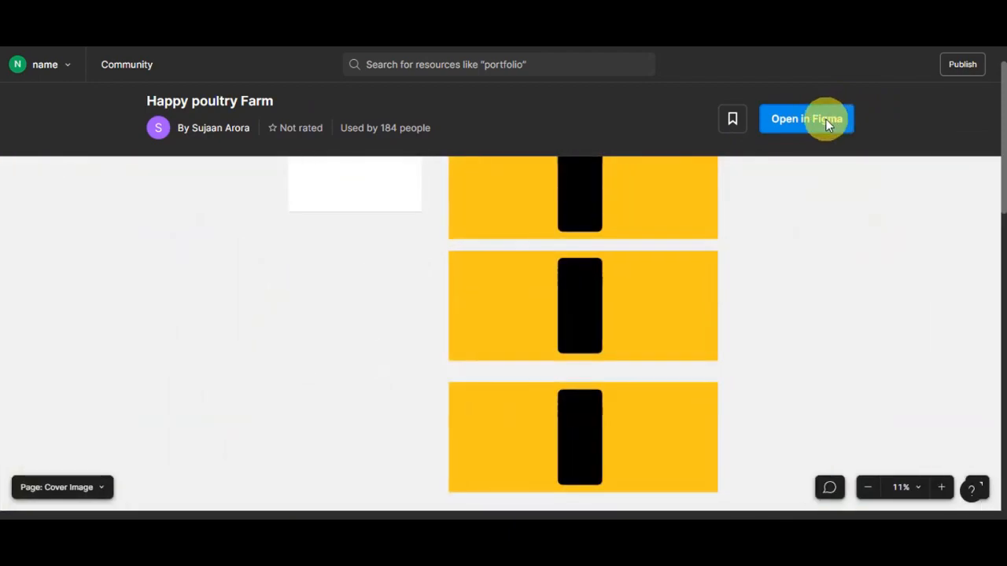
{"action": "left_click", "coordinate": [826, 122]}
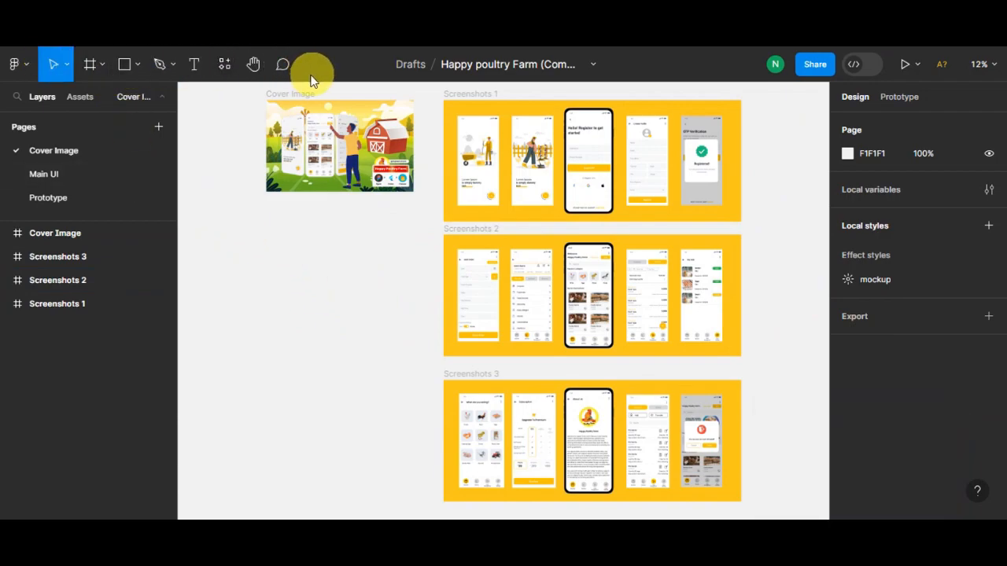
Step: Draw a frame about 223 × 80 on the grass of the Cover Image, below the middle phone mockup
{"action": "left_click", "coordinate": [103, 69]}
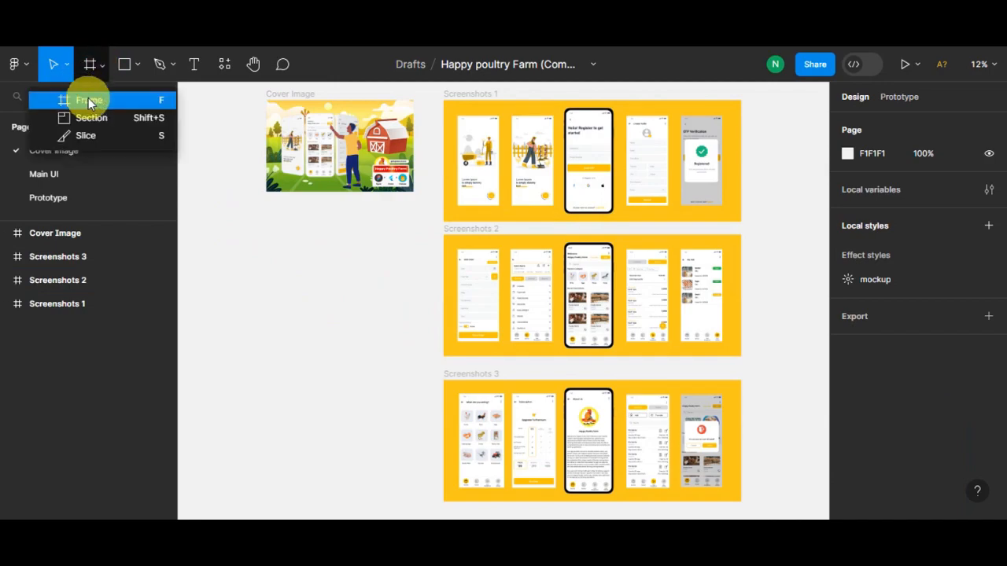
{"action": "left_click", "coordinate": [163, 104]}
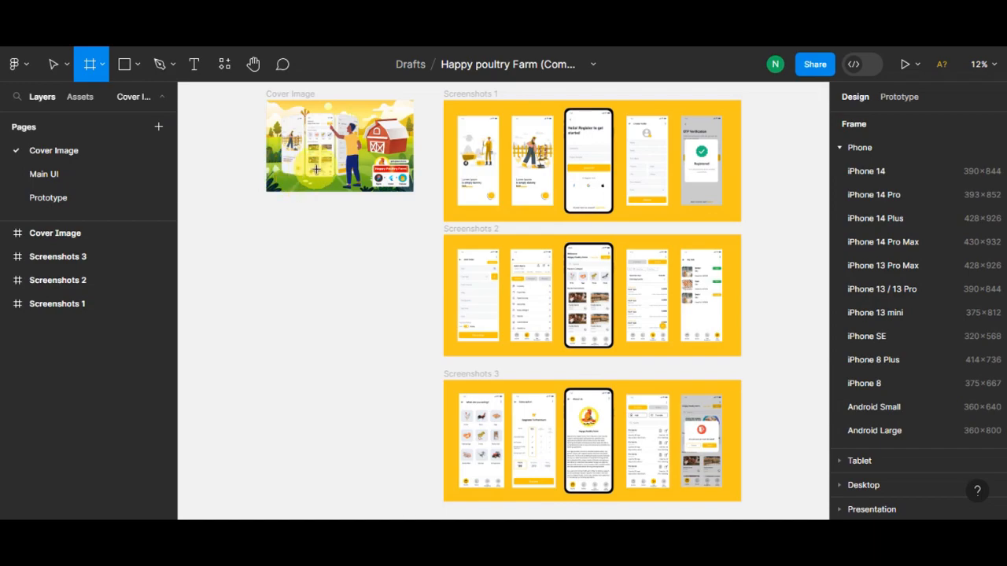
{"action": "scroll", "coordinate": [307, 173], "scroll_direction": "up", "scroll_amount": 5}
{"action": "scroll", "coordinate": [321, 172], "scroll_direction": "up", "scroll_amount": 6}
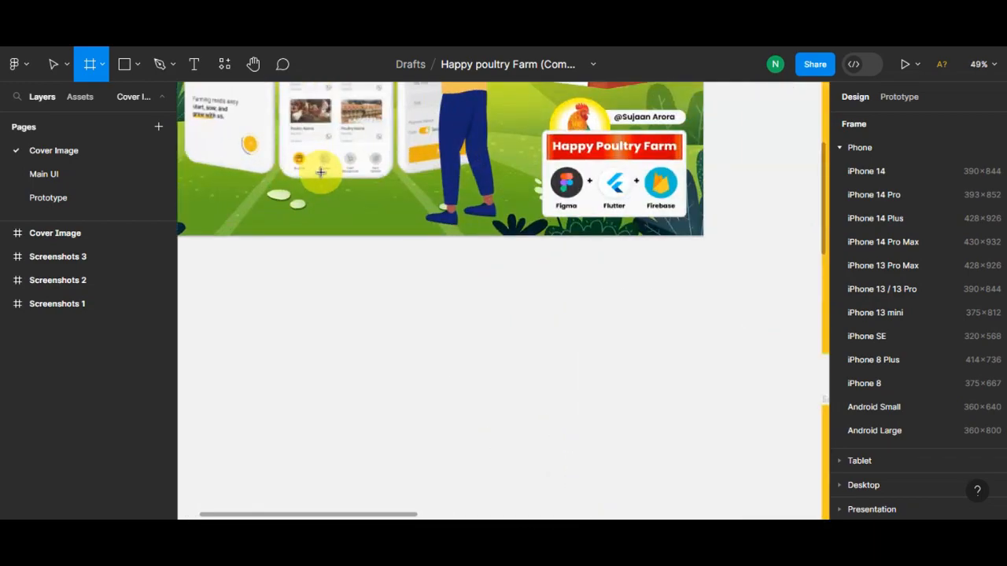
{"action": "scroll", "coordinate": [824, 158], "scroll_direction": "up", "scroll_amount": 5}
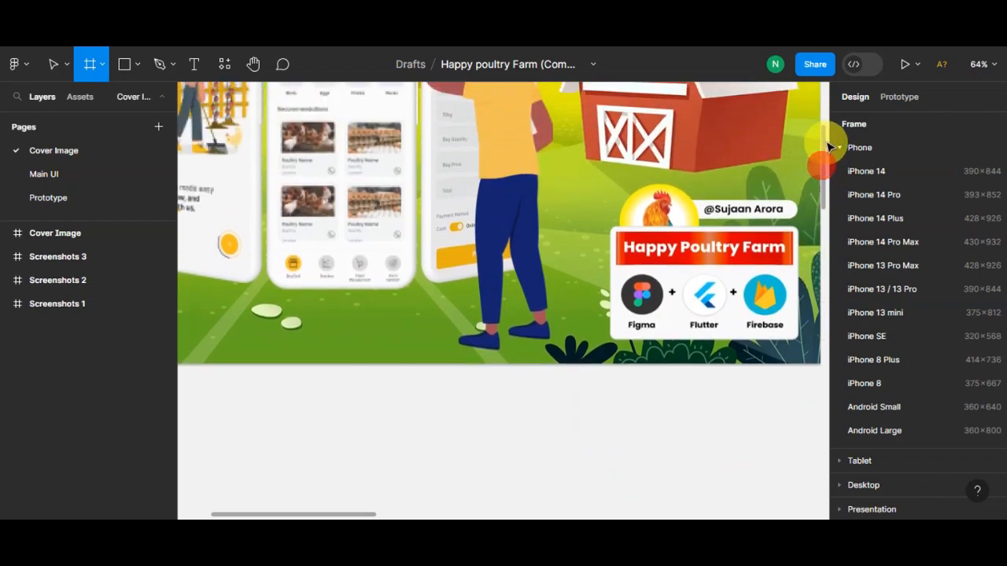
{"action": "scroll", "coordinate": [826, 118], "scroll_direction": "down", "scroll_amount": 3}
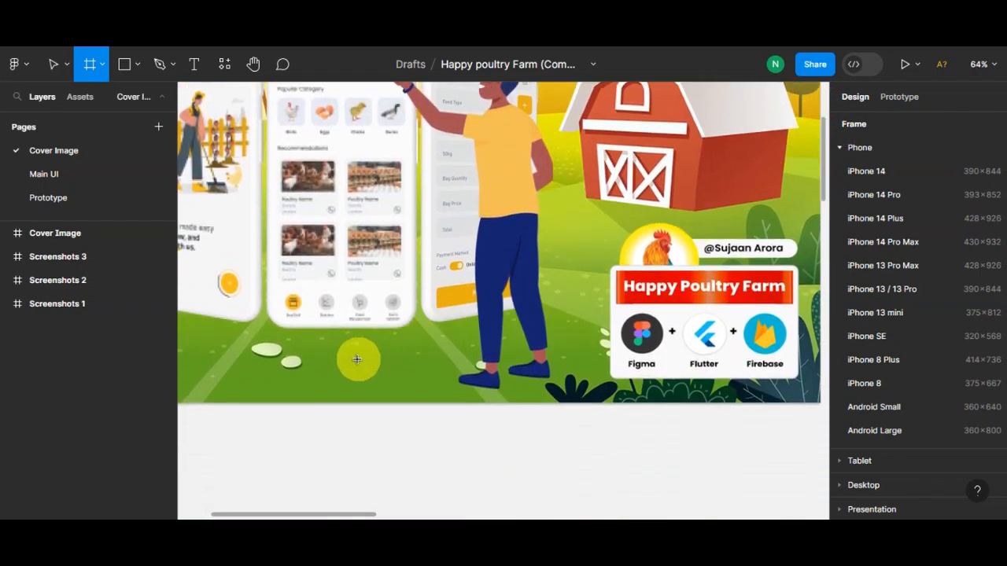
{"action": "left_click_drag", "start_coordinate": [338, 346], "coordinate": [443, 383]}
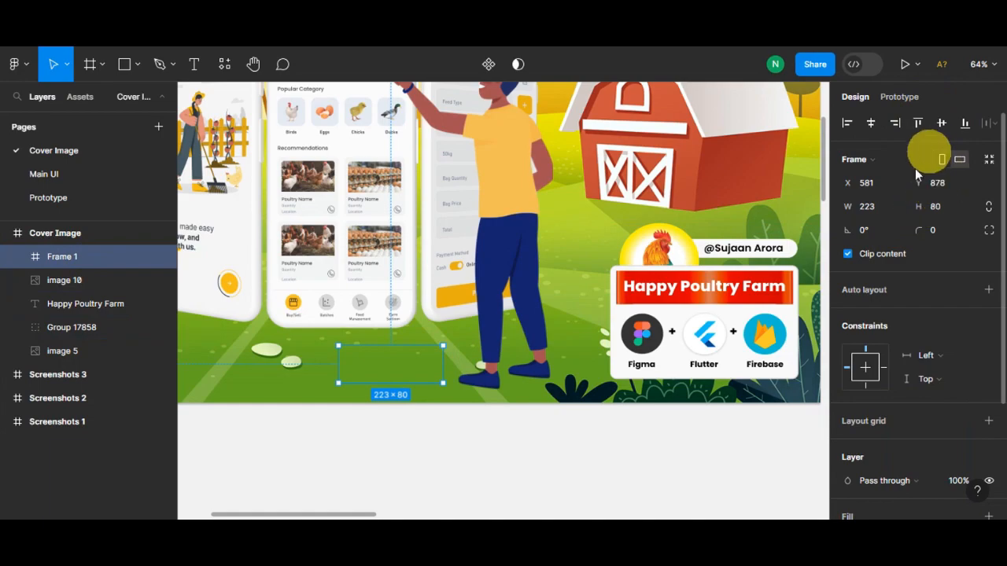
Step: Set the new frame's height to 90
{"action": "left_click", "coordinate": [879, 207]}
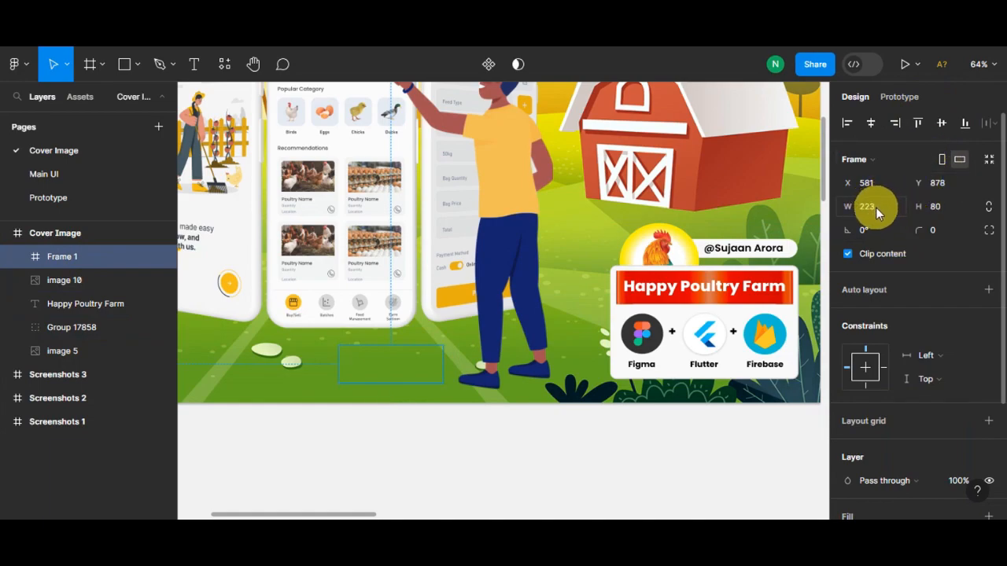
{"action": "left_click", "coordinate": [937, 208]}
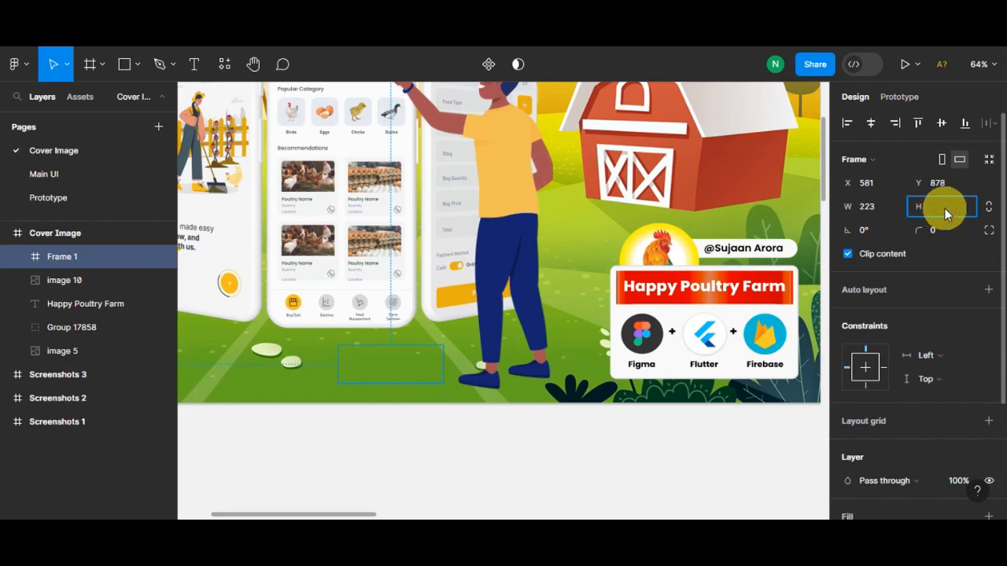
{"action": "left_click", "coordinate": [505, 371]}
{"action": "left_click", "coordinate": [413, 364]}
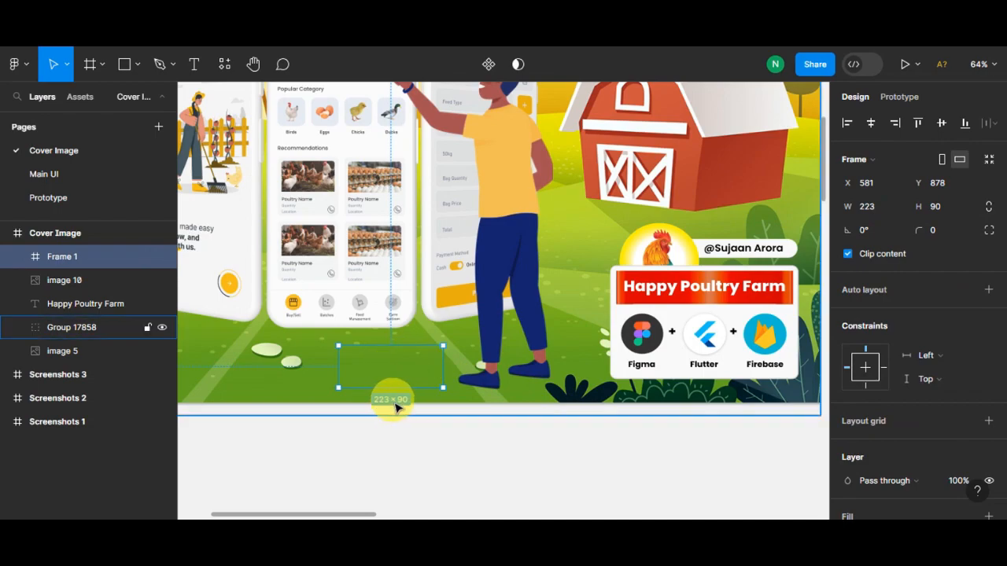
Step: Rename the new frame layer as "rectangle frame"
{"action": "right_click", "coordinate": [82, 257]}
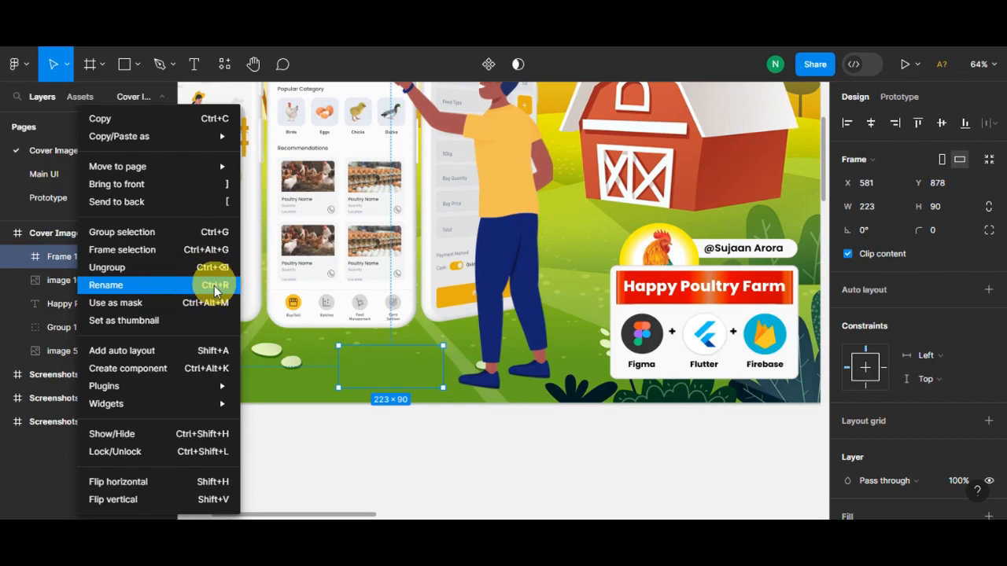
{"action": "left_click", "coordinate": [119, 289]}
{"action": "left_click", "coordinate": [80, 268]}
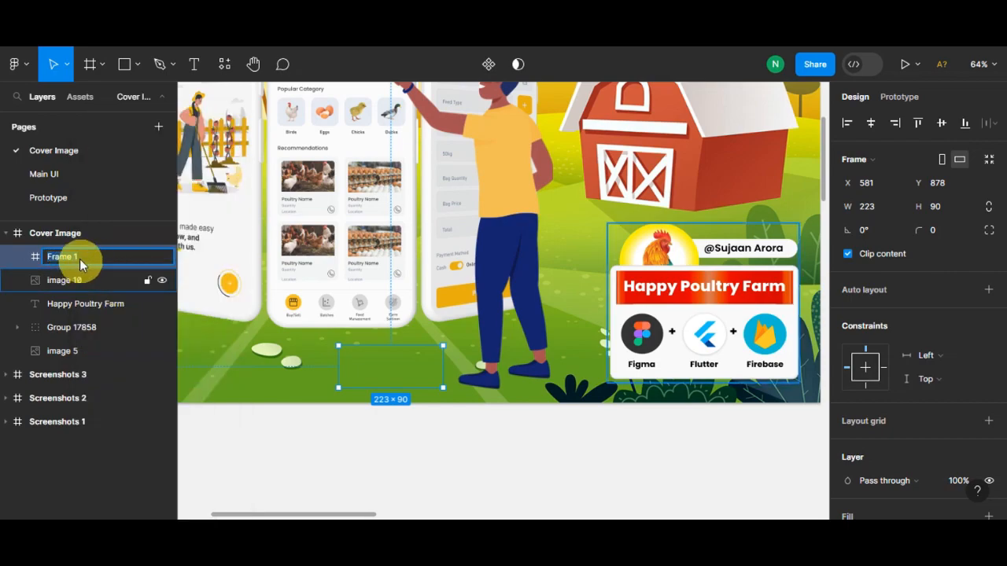
{"action": "left_click_drag", "start_coordinate": [81, 257], "coordinate": [51, 258]}
{"action": "key", "text": "BackSpace"}
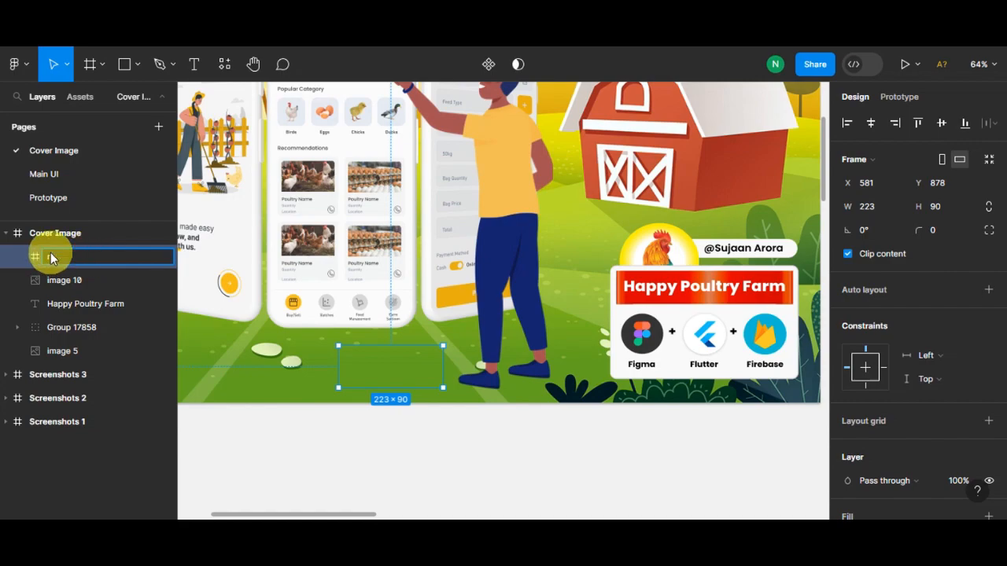
{"action": "type", "text": "rectangle frame"}
{"action": "key", "text": "Return"}
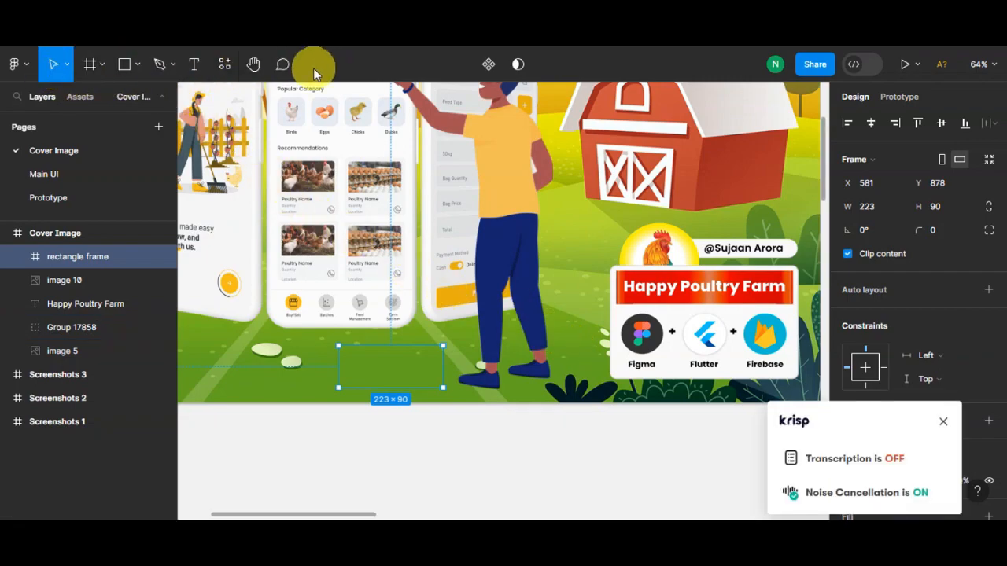
Step: Draw an ellipse about 185 × 156 on the grass beside the rectangle frame and move it slightly up beneath the phone mockups
{"action": "left_click", "coordinate": [136, 68]}
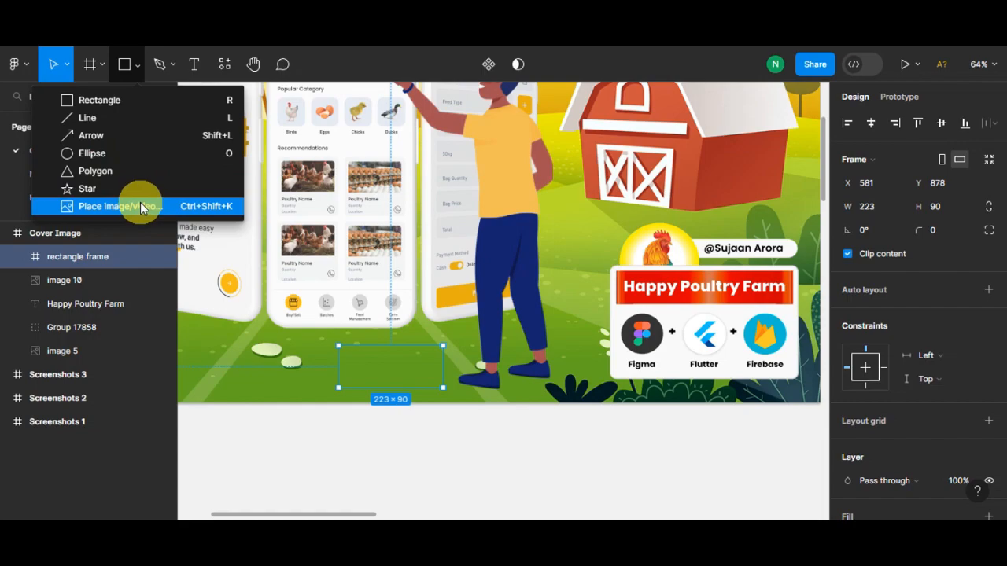
{"action": "left_click", "coordinate": [194, 153]}
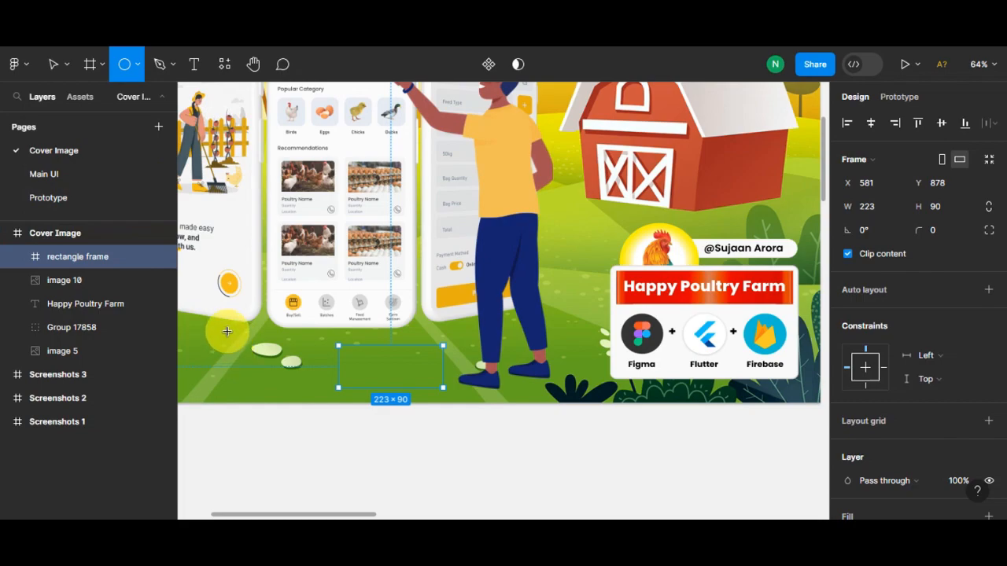
{"action": "left_click_drag", "start_coordinate": [208, 326], "coordinate": [296, 401]}
{"action": "mouse_move", "coordinate": [268, 368]}
{"action": "left_mouse_down"}
{"action": "mouse_move", "coordinate": [275, 344]}
{"action": "mouse_move", "coordinate": [275, 359]}
{"action": "left_mouse_up"}
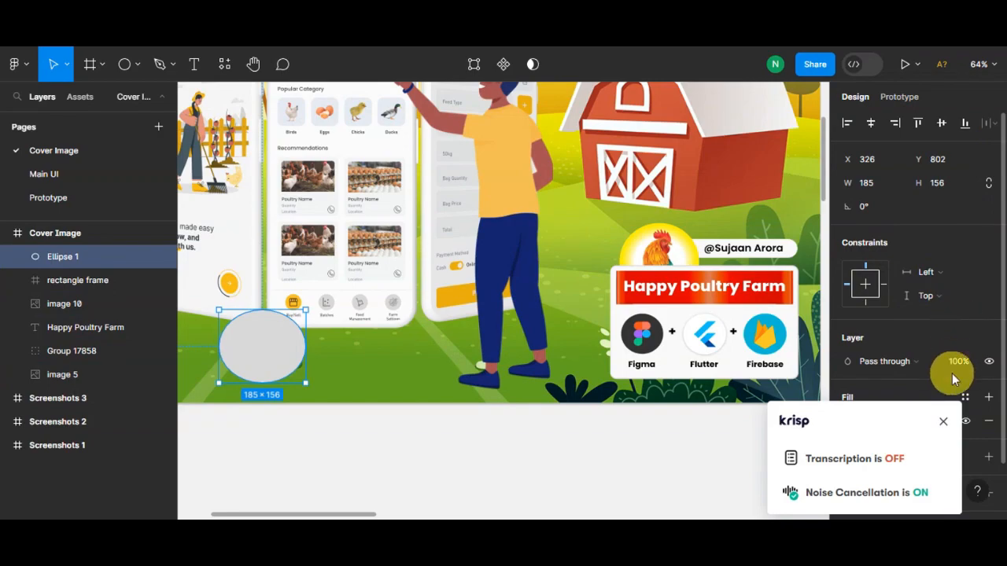
Step: Fill the ellipse with orange E7AF12 sampled from the phone mockup's button and resize the ellipse to about 150 × 156
{"action": "scroll", "coordinate": [896, 233], "scroll_direction": "down", "scroll_amount": 1}
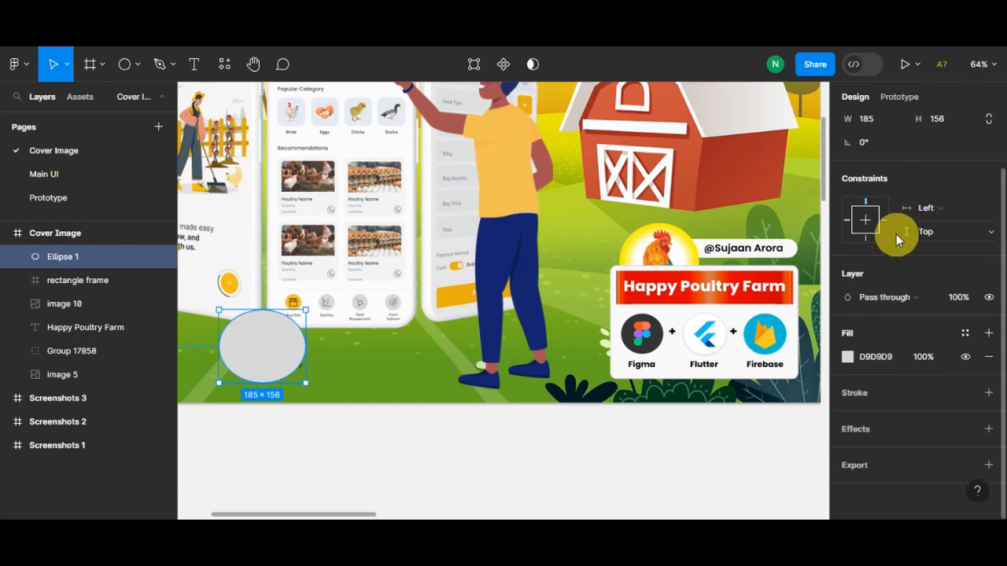
{"action": "left_click", "coordinate": [848, 359]}
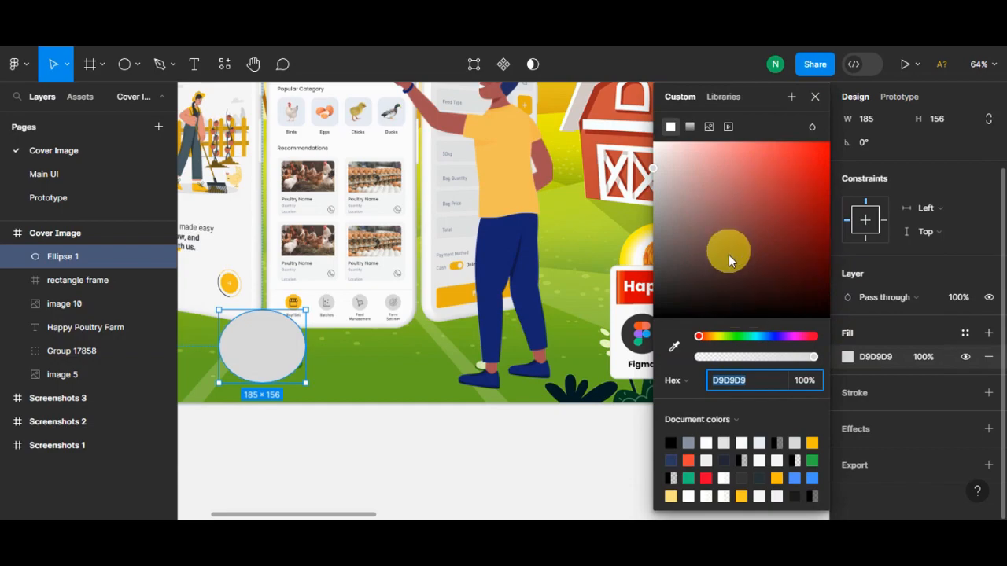
{"action": "left_click", "coordinate": [812, 461]}
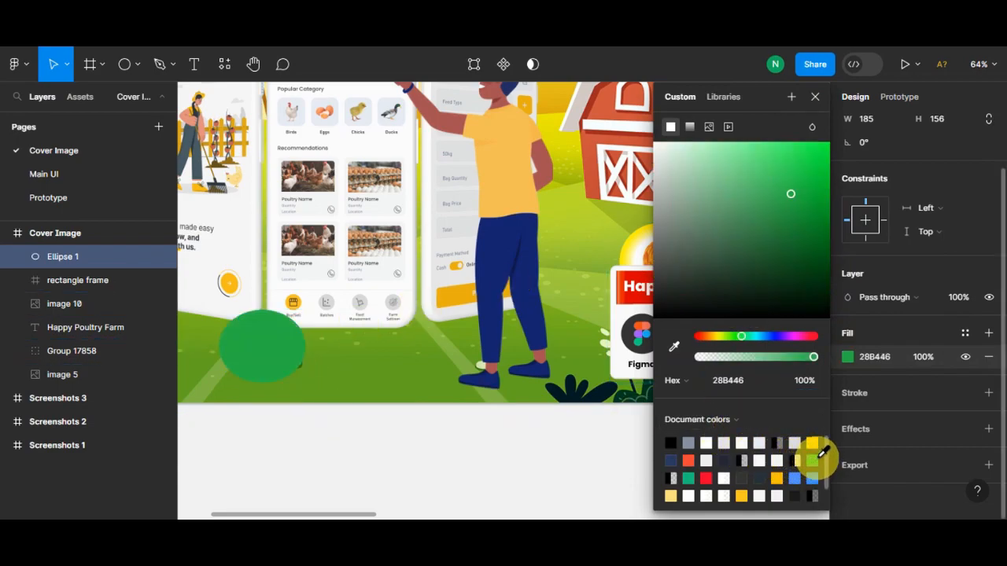
{"action": "left_click", "coordinate": [674, 350]}
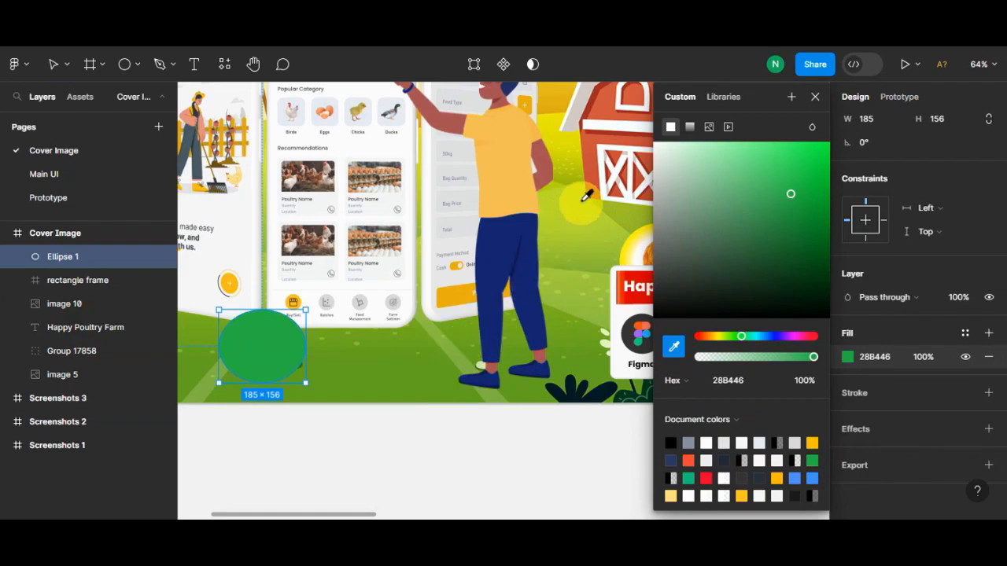
{"action": "left_click", "coordinate": [450, 292]}
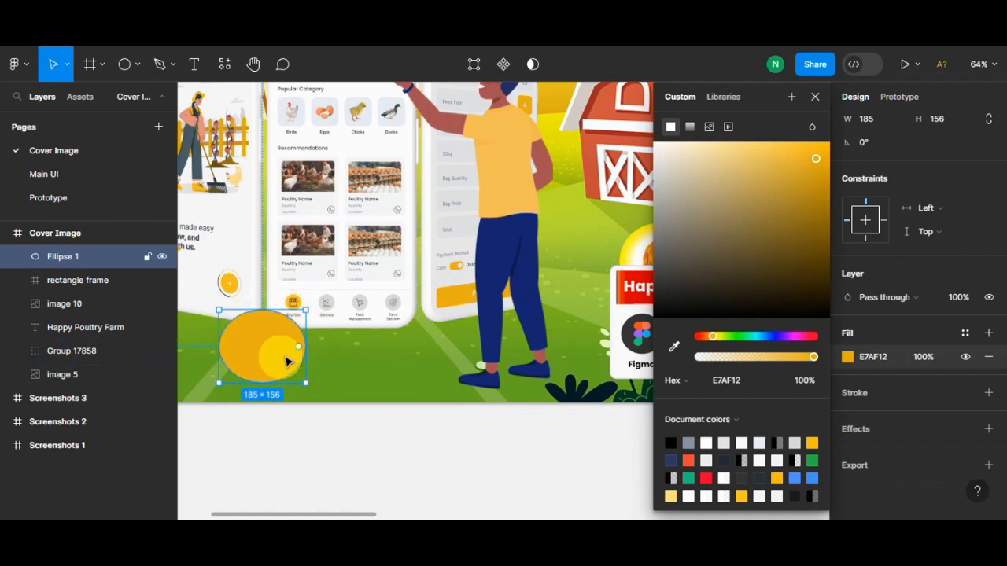
{"action": "scroll", "coordinate": [932, 293], "scroll_direction": "up", "scroll_amount": 2}
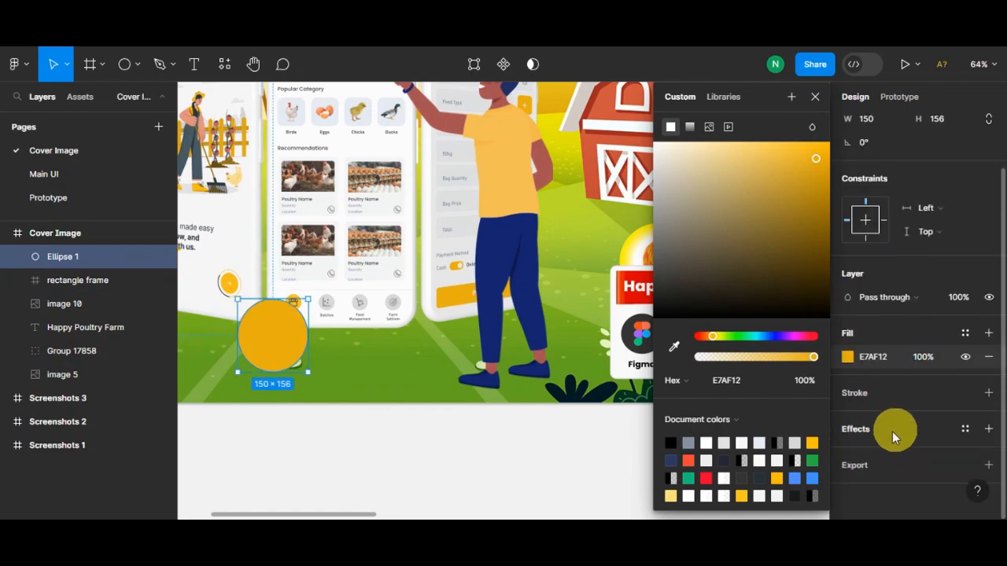
{"action": "left_click", "coordinate": [892, 431]}
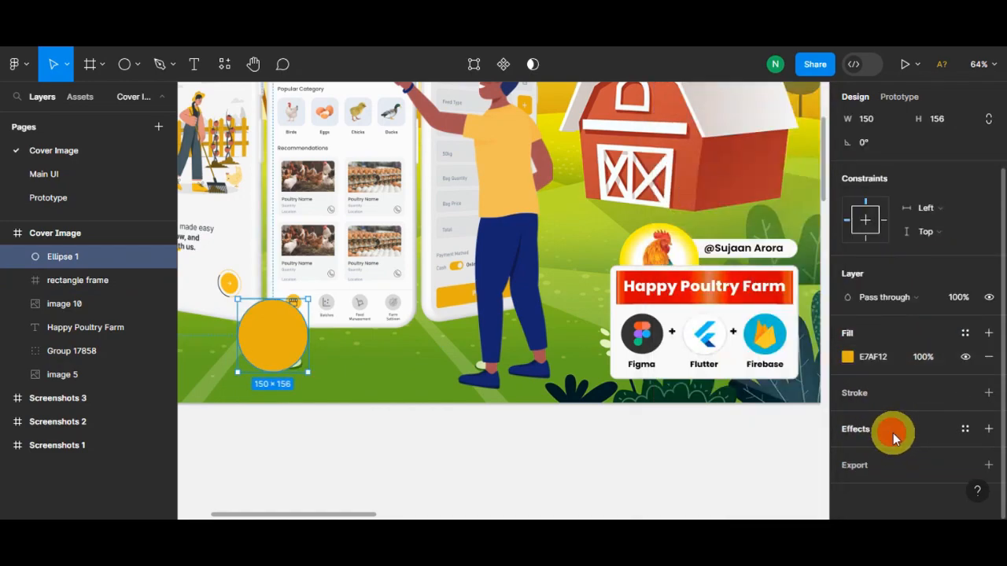
Step: Add an effect to the ellipse and set its type to Inner shadow
{"action": "left_click", "coordinate": [989, 429]}
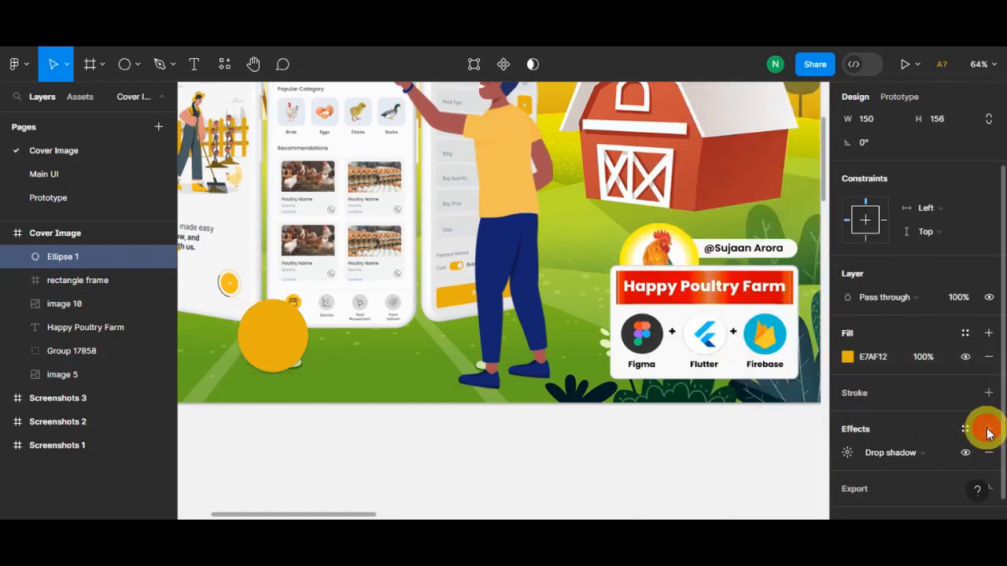
{"action": "scroll", "coordinate": [933, 404], "scroll_direction": "down", "scroll_amount": 1}
{"action": "left_click", "coordinate": [922, 430]}
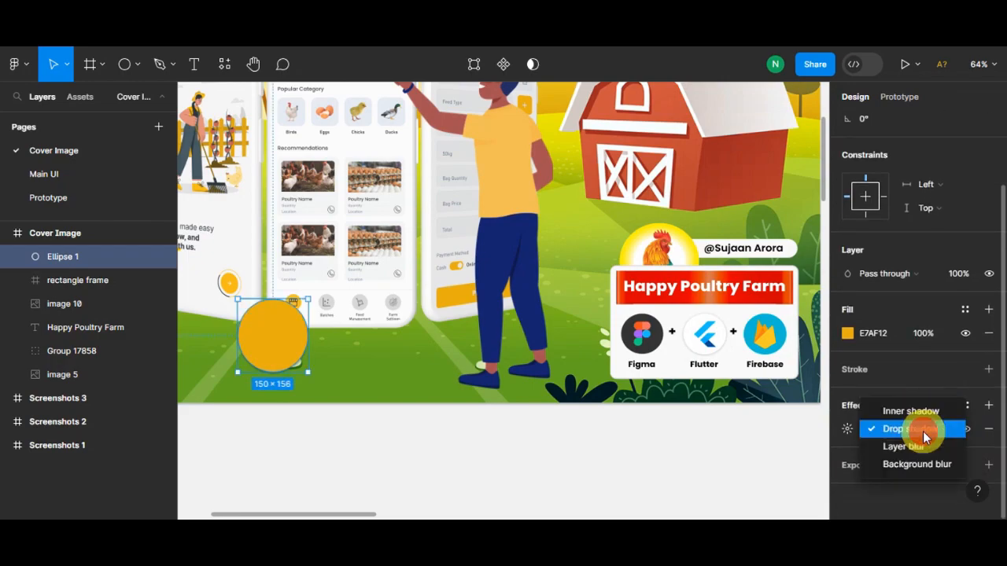
{"action": "left_click", "coordinate": [922, 411]}
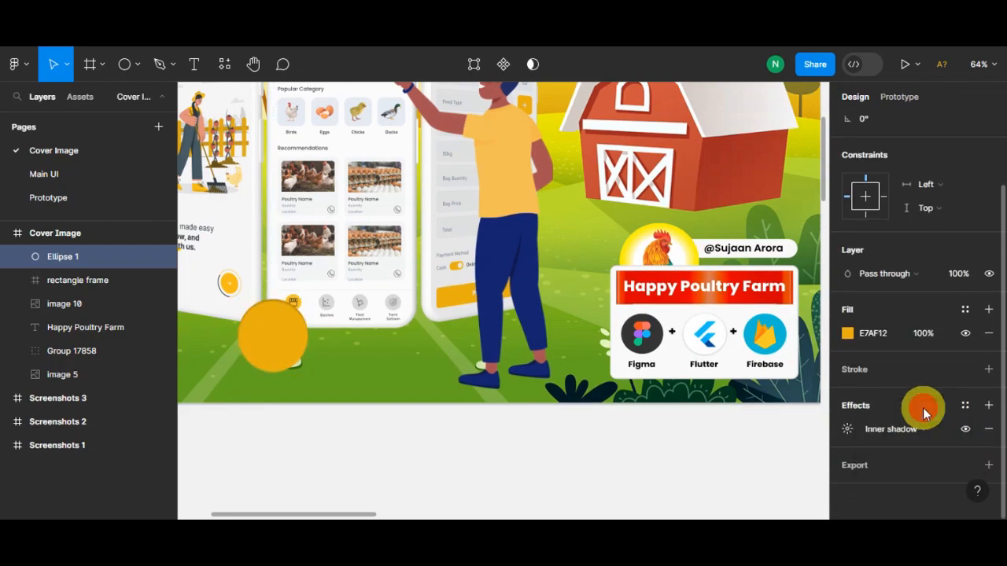
Step: Try the Drop shadow, Background blur and Layer blur effects on the ellipse and return to Inner shadow
{"action": "left_click", "coordinate": [911, 429]}
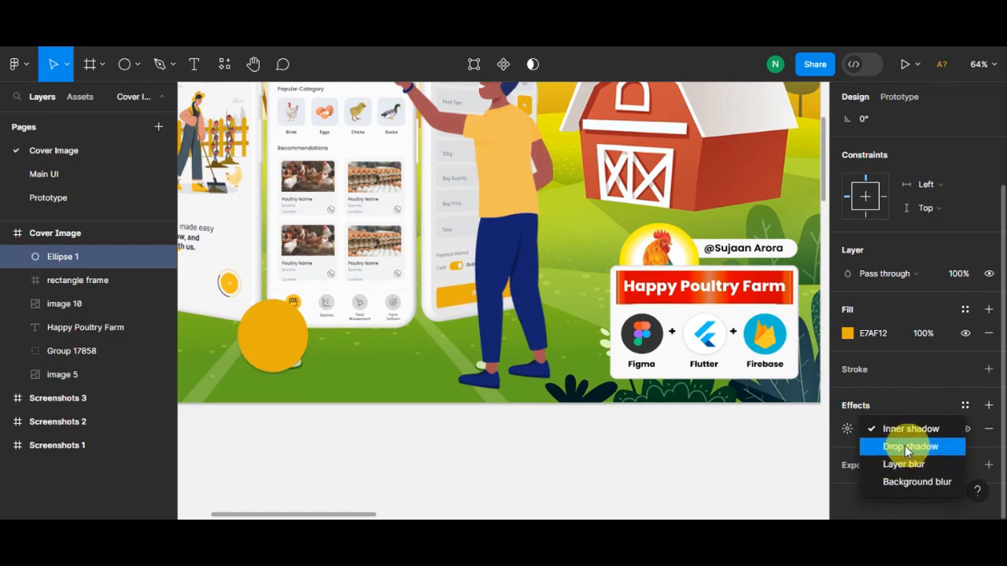
{"action": "left_click", "coordinate": [897, 446]}
{"action": "left_click", "coordinate": [909, 431]}
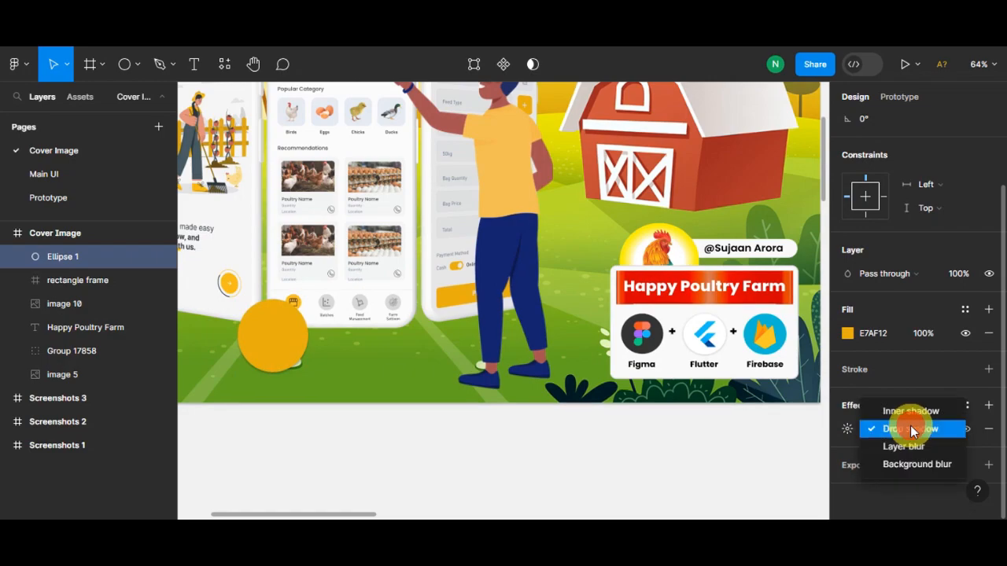
{"action": "left_click", "coordinate": [896, 461]}
{"action": "left_click", "coordinate": [910, 435]}
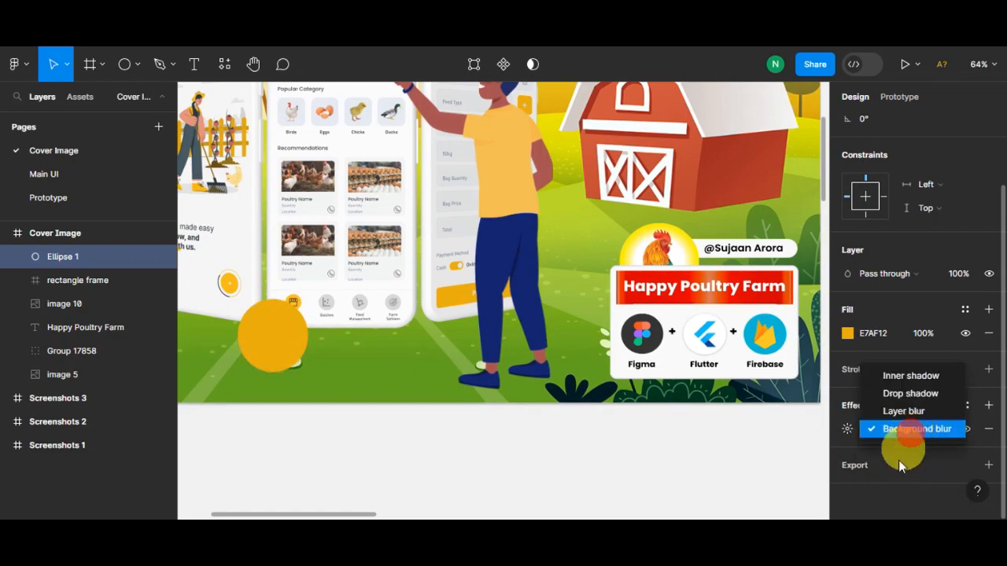
{"action": "left_click", "coordinate": [903, 413]}
{"action": "left_click", "coordinate": [893, 428]}
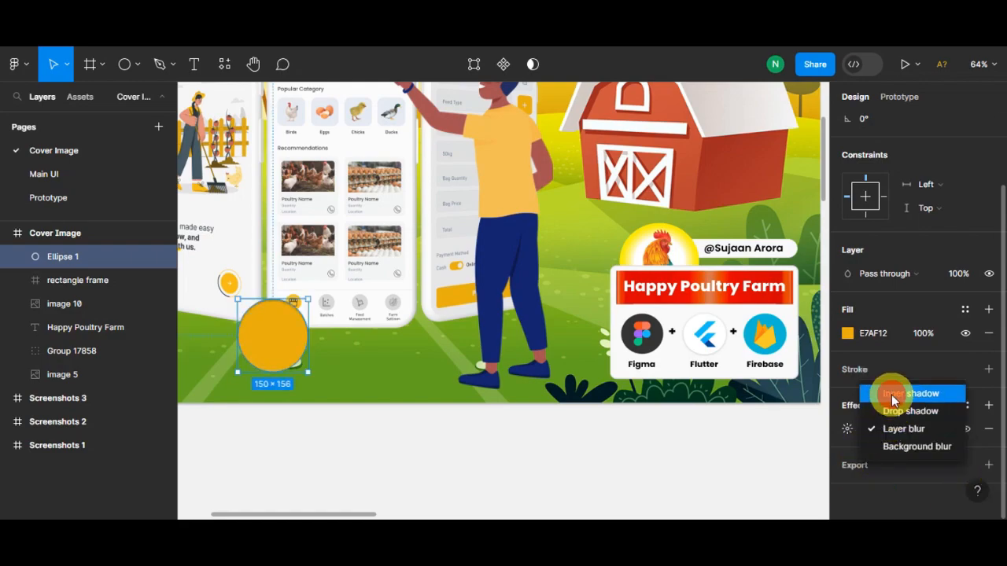
{"action": "left_click", "coordinate": [893, 397]}
{"action": "scroll", "coordinate": [935, 395], "scroll_direction": "up", "scroll_amount": 2}
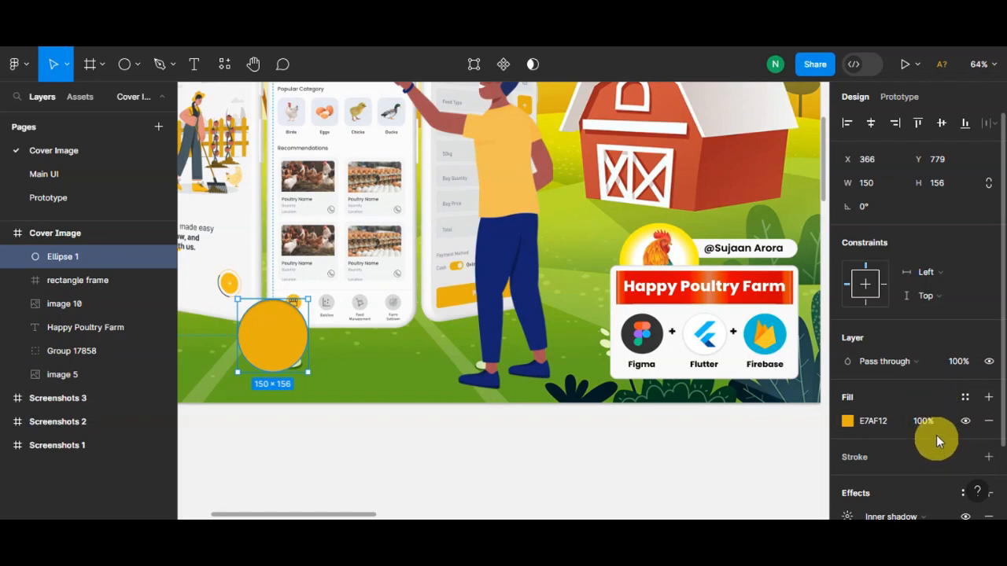
Step: Set the orange ellipse's fill opacity to 75% and move the ellipse slightly left on the grass
{"action": "left_click", "coordinate": [923, 424]}
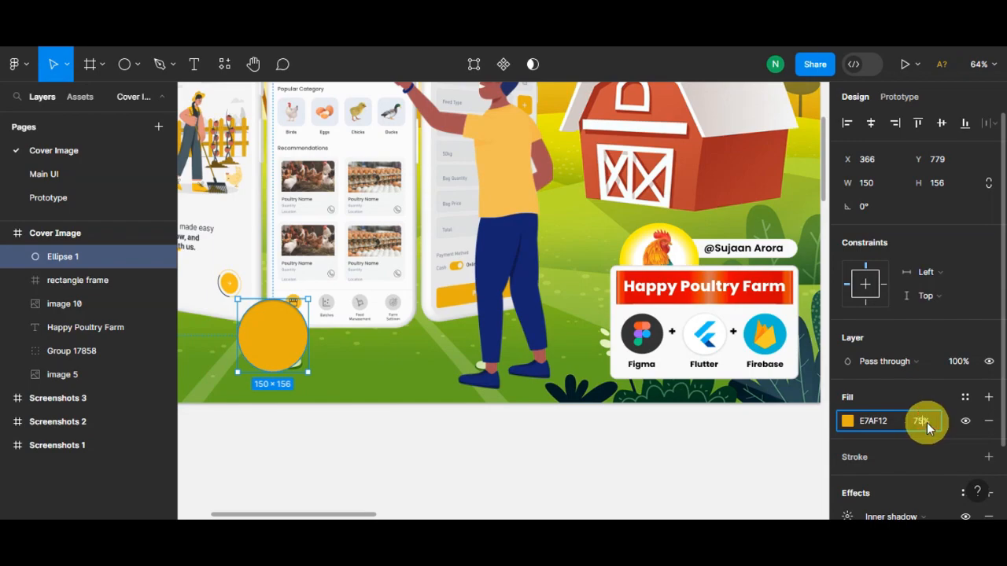
{"action": "type", "text": "75"}
{"action": "left_click", "coordinate": [779, 438]}
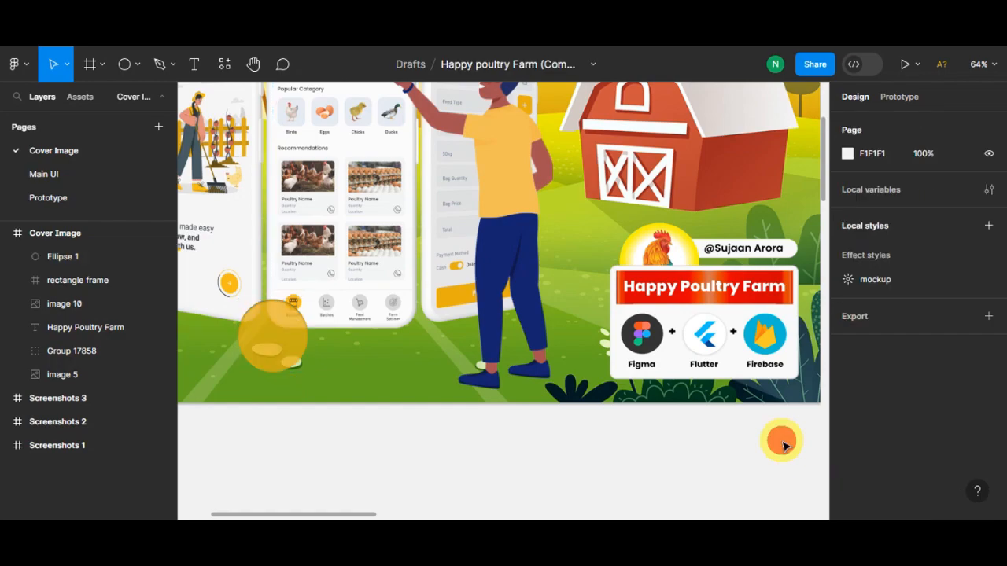
{"action": "mouse_move", "coordinate": [262, 355]}
{"action": "left_mouse_down"}
{"action": "mouse_move", "coordinate": [324, 377]}
{"action": "mouse_move", "coordinate": [274, 349]}
{"action": "mouse_move", "coordinate": [234, 350]}
{"action": "mouse_move", "coordinate": [260, 346]}
{"action": "left_mouse_up"}
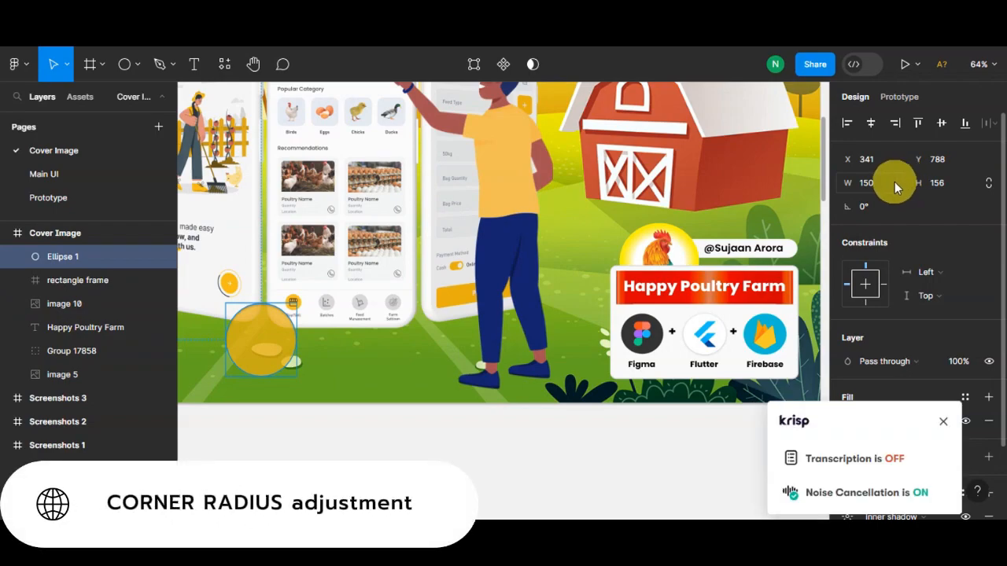
{"action": "left_click", "coordinate": [526, 469]}
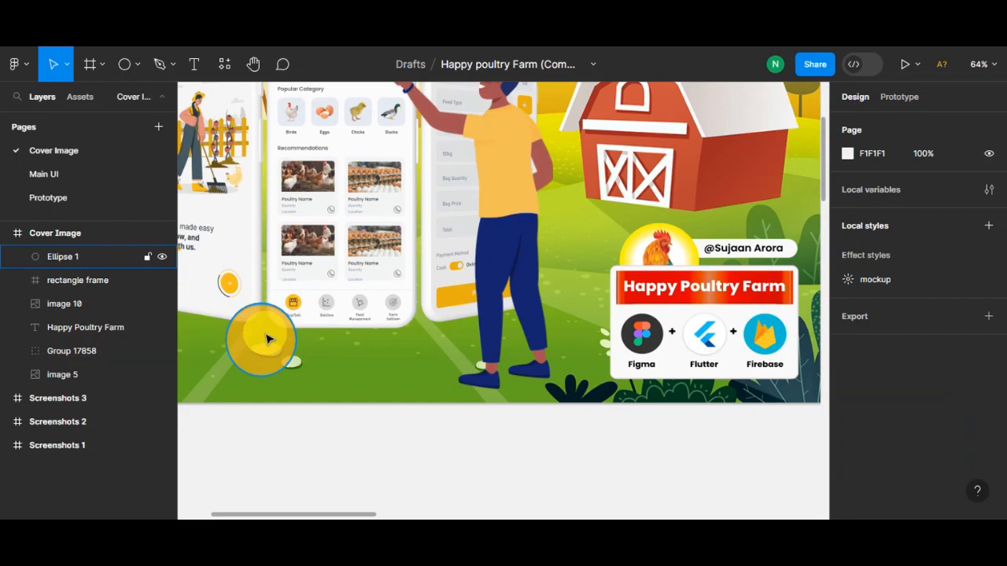
Step: Move the ellipse beneath the first phone mockup and set its height to 159
{"action": "left_click", "coordinate": [266, 339]}
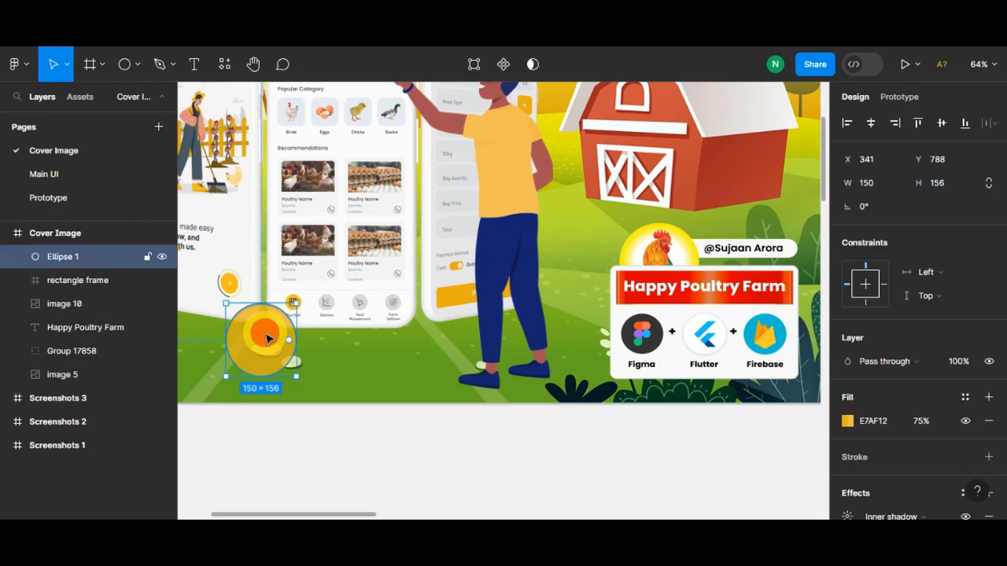
{"action": "scroll", "coordinate": [266, 338], "scroll_direction": "down", "scroll_amount": 2}
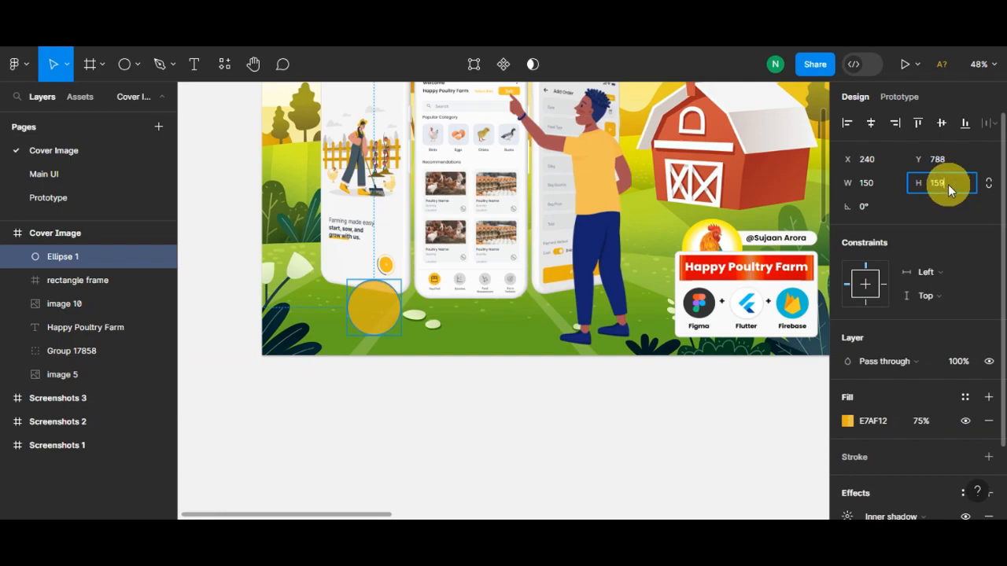
{"action": "key", "text": "Return"}
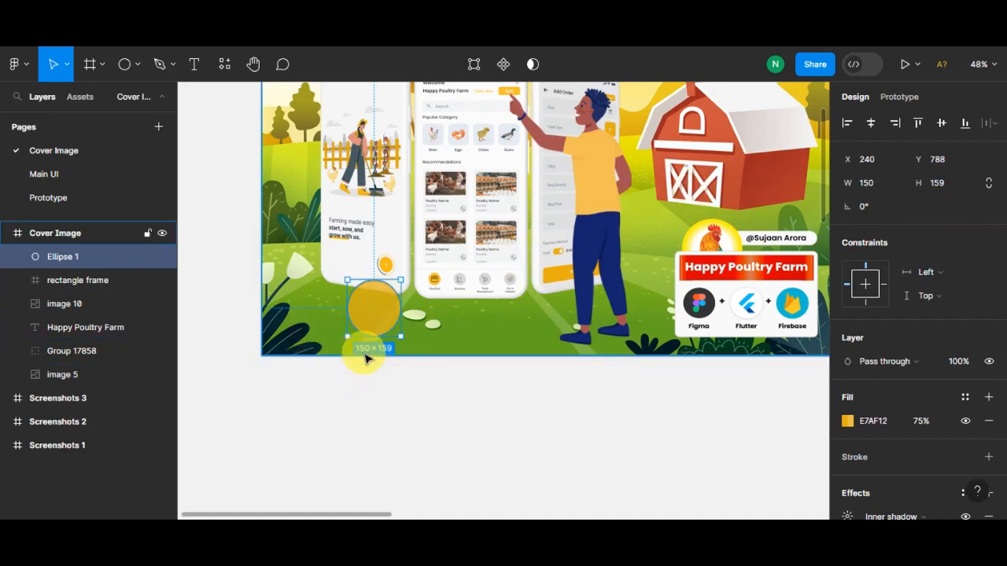
Step: Resize the ellipse to 200 wide and 250 high and move it up over the phone mockups' lower edge
{"action": "left_click", "coordinate": [872, 183]}
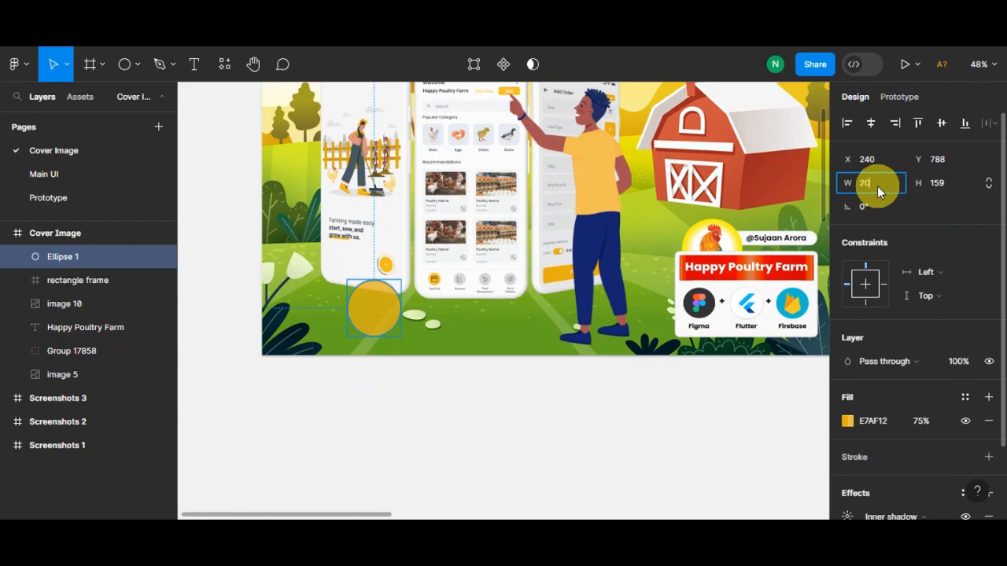
{"action": "type", "text": "200"}
{"action": "key", "text": "Return"}
{"action": "left_click", "coordinate": [955, 182]}
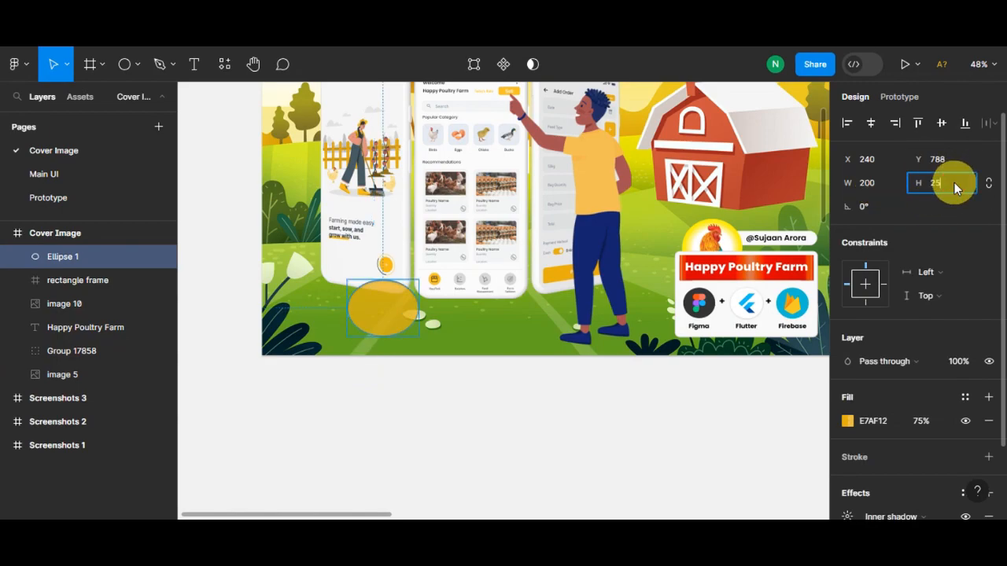
{"action": "type", "text": "250"}
{"action": "key", "text": "Return"}
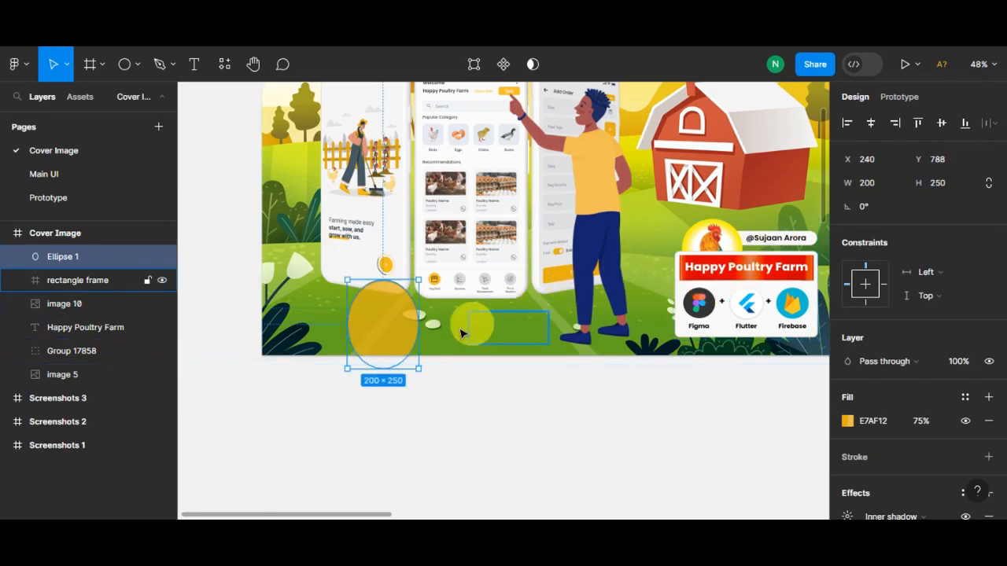
{"action": "left_click_drag", "start_coordinate": [376, 335], "coordinate": [396, 344]}
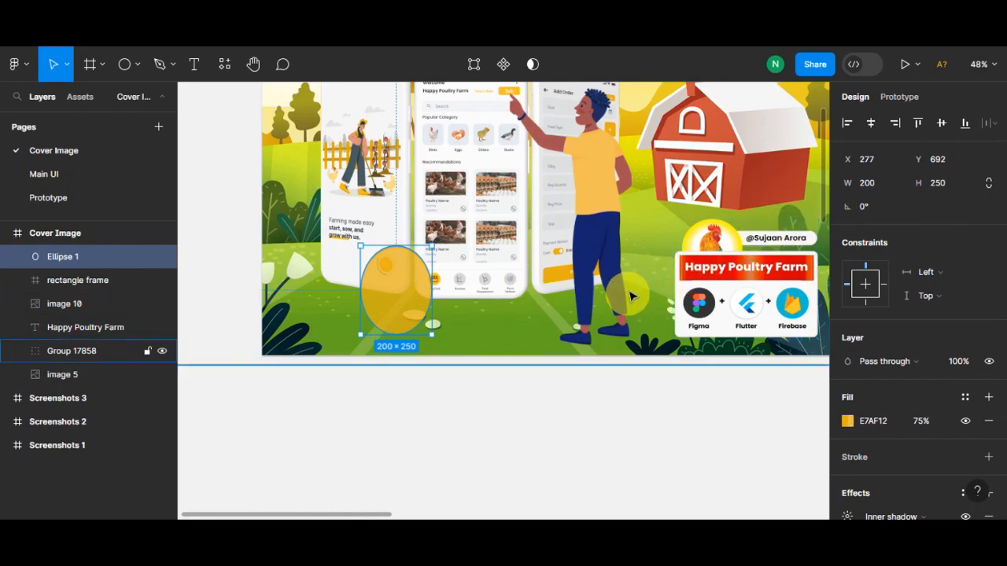
Step: Set the ellipse's height to 200 and move it to the lower-left corner of the cover image
{"action": "left_click", "coordinate": [891, 184]}
{"action": "left_click", "coordinate": [934, 185]}
{"action": "type", "text": "200"}
{"action": "key", "text": "Return"}
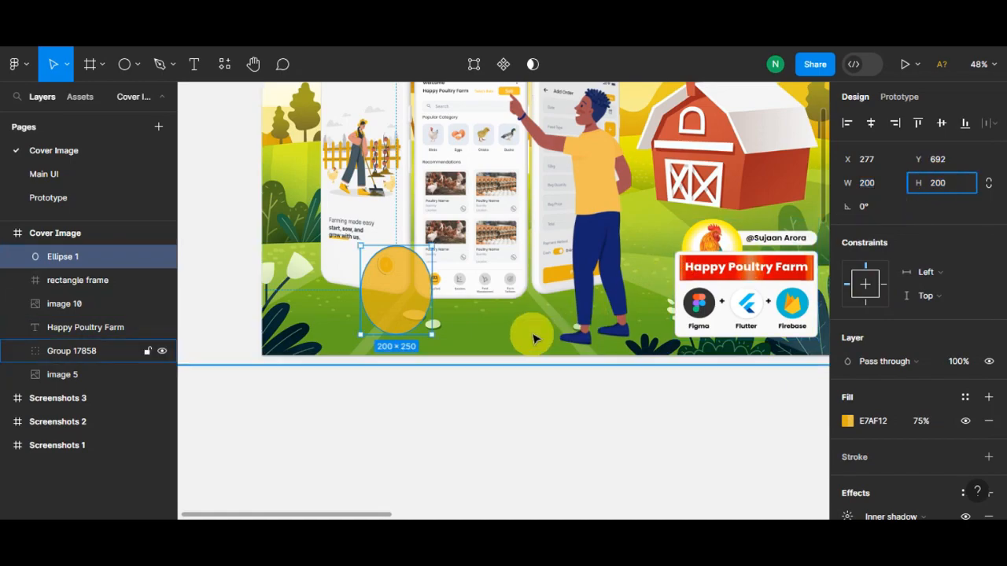
{"action": "left_click_drag", "start_coordinate": [391, 267], "coordinate": [386, 288]}
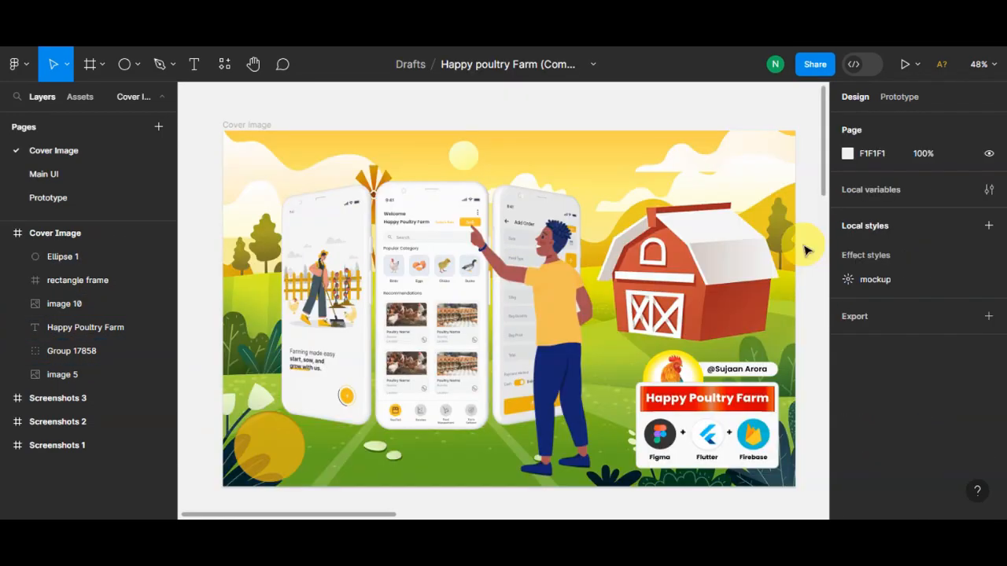
{"action": "left_click", "coordinate": [273, 456]}
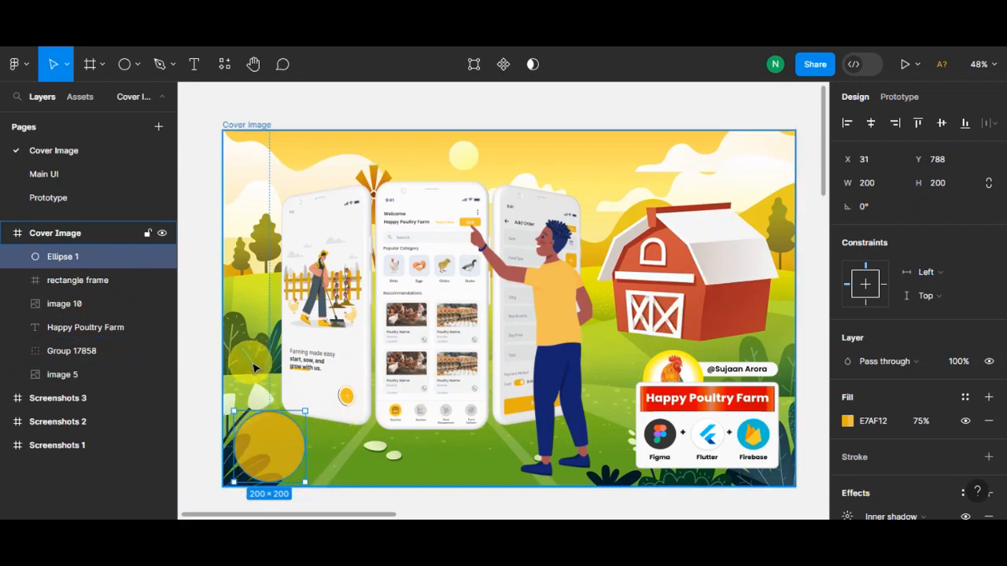
Step: Draw a circle about 389 × 389 with the Ellipse tool over the middle mockup and move it onto the barn
{"action": "left_click", "coordinate": [139, 67]}
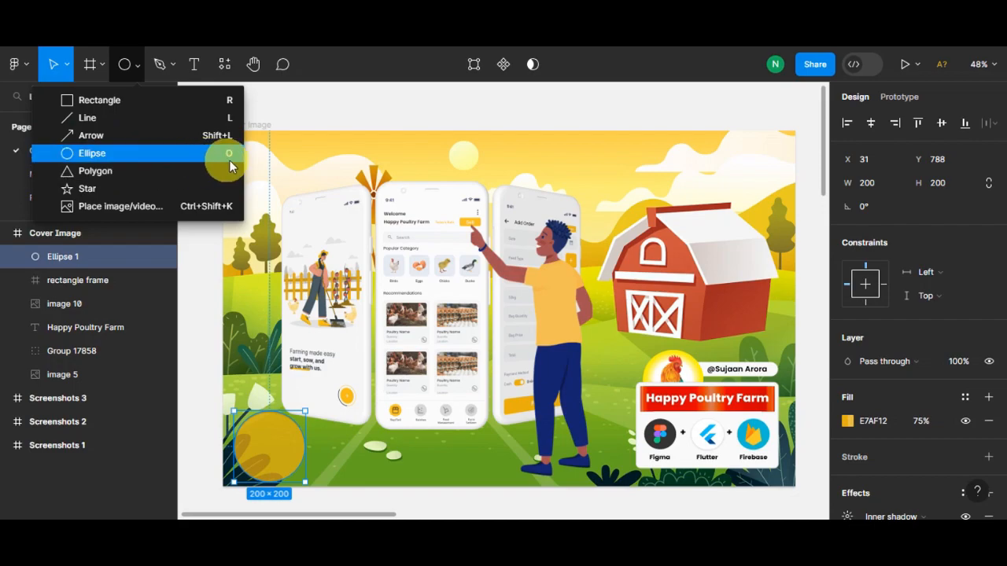
{"action": "left_click", "coordinate": [175, 152]}
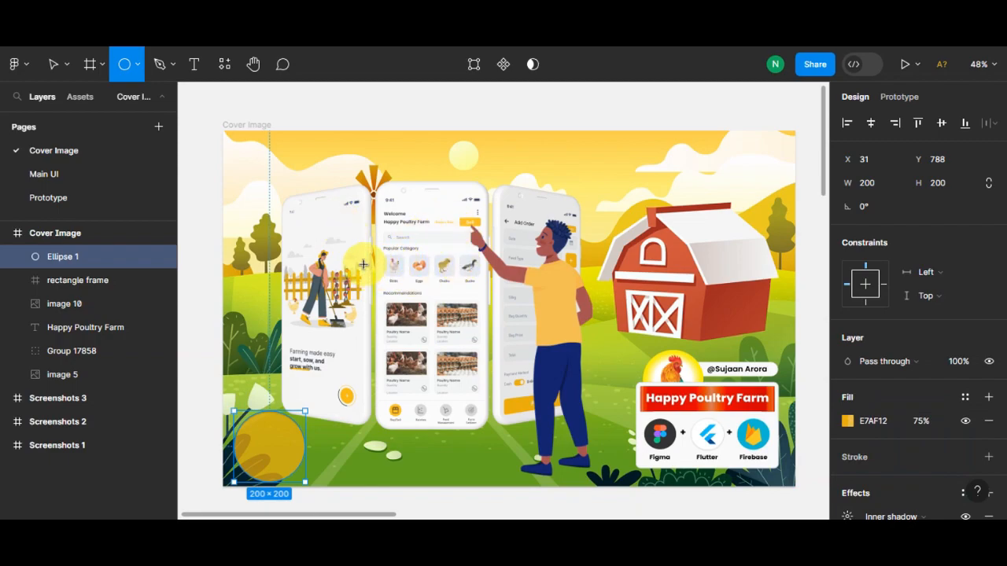
{"action": "left_click_drag", "start_coordinate": [359, 244], "coordinate": [451, 388]}
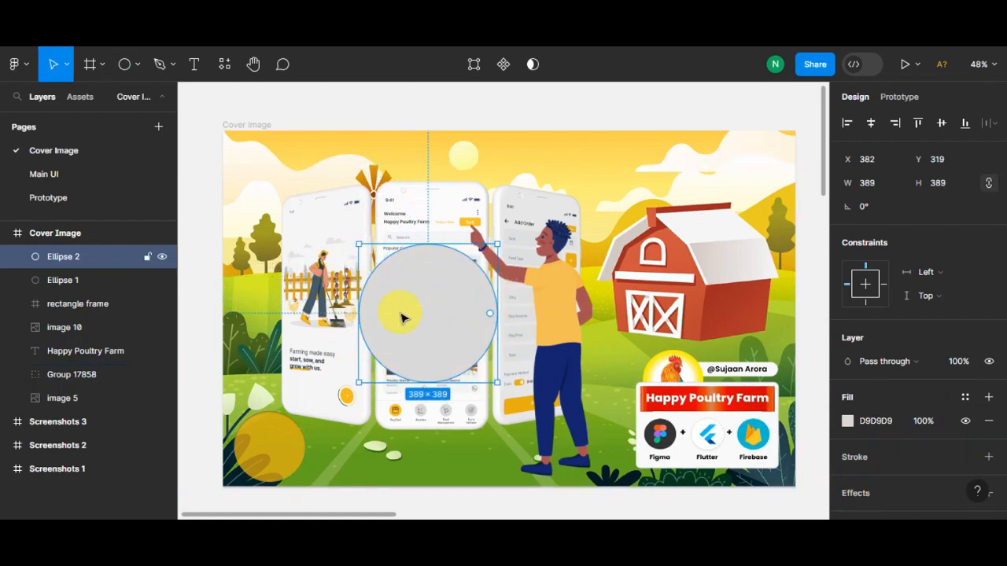
{"action": "left_click_drag", "start_coordinate": [426, 332], "coordinate": [653, 264]}
Step: Fill the new circle with orange E7AF12 sampled from the phone mockup at 50% opacity and shift it up and left
{"action": "left_click", "coordinate": [857, 422]}
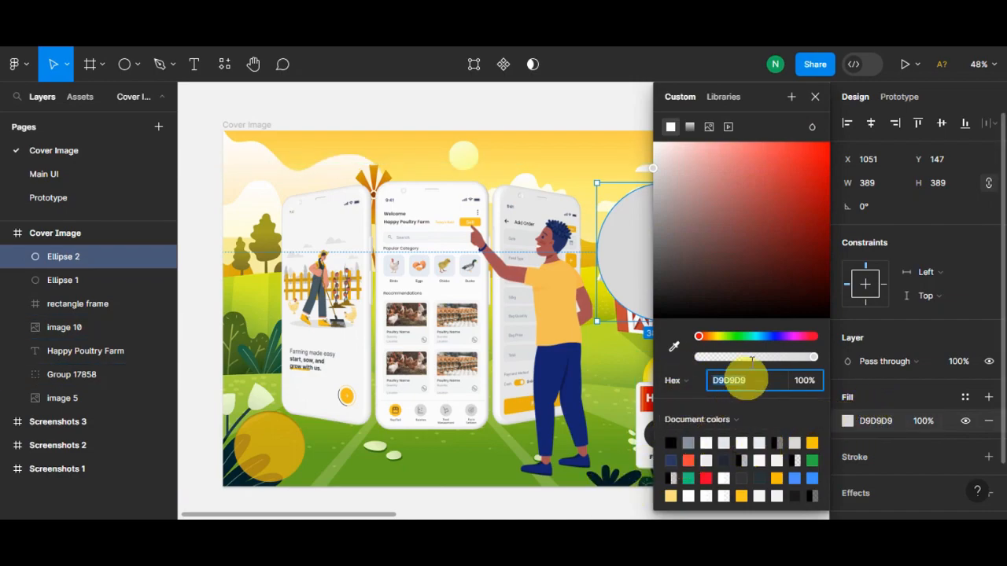
{"action": "left_click", "coordinate": [673, 349]}
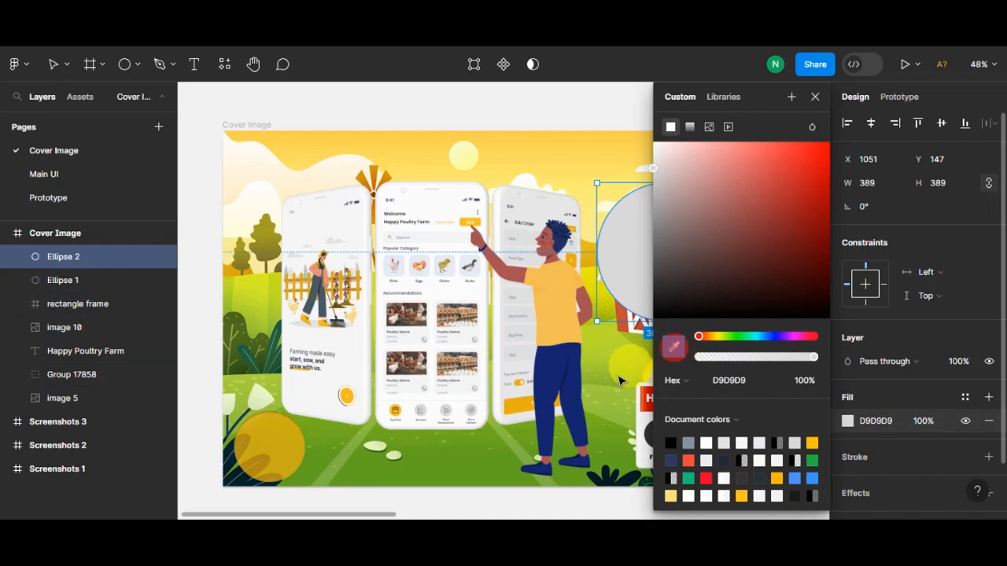
{"action": "left_click", "coordinate": [516, 402]}
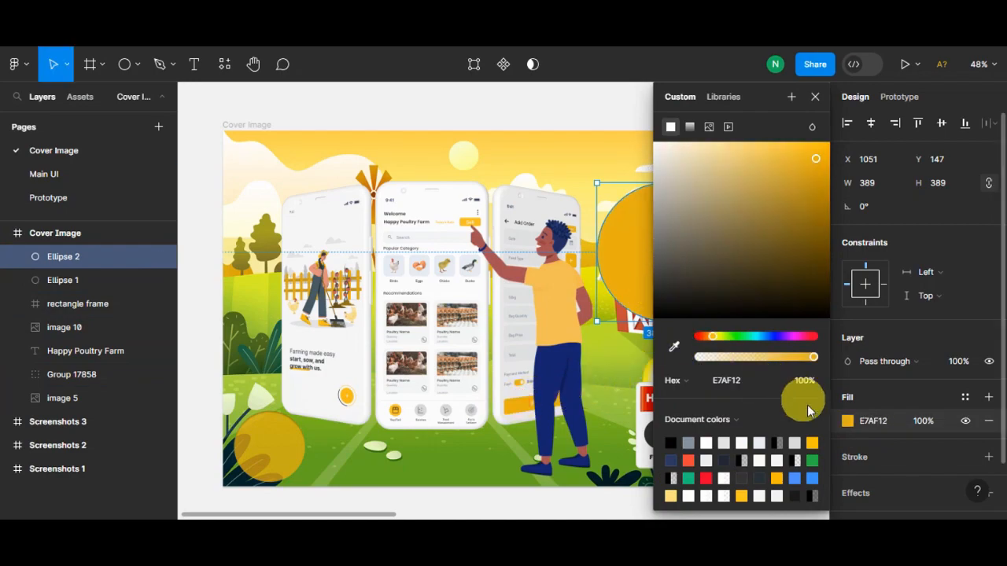
{"action": "left_click", "coordinate": [926, 423]}
{"action": "type", "text": "50"}
{"action": "key", "text": "Return"}
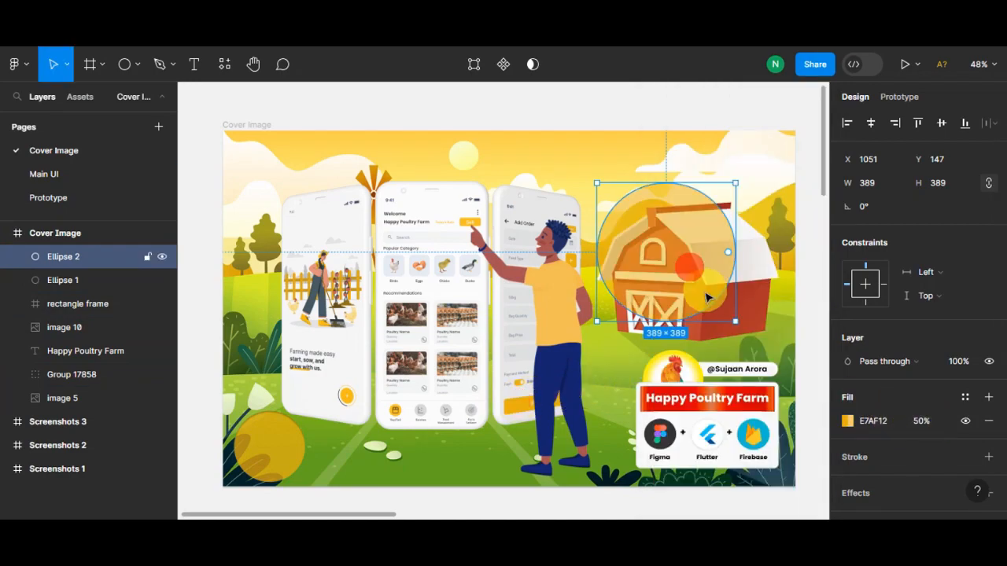
{"action": "left_click_drag", "start_coordinate": [660, 232], "coordinate": [637, 206]}
{"action": "left_click", "coordinate": [726, 113]}
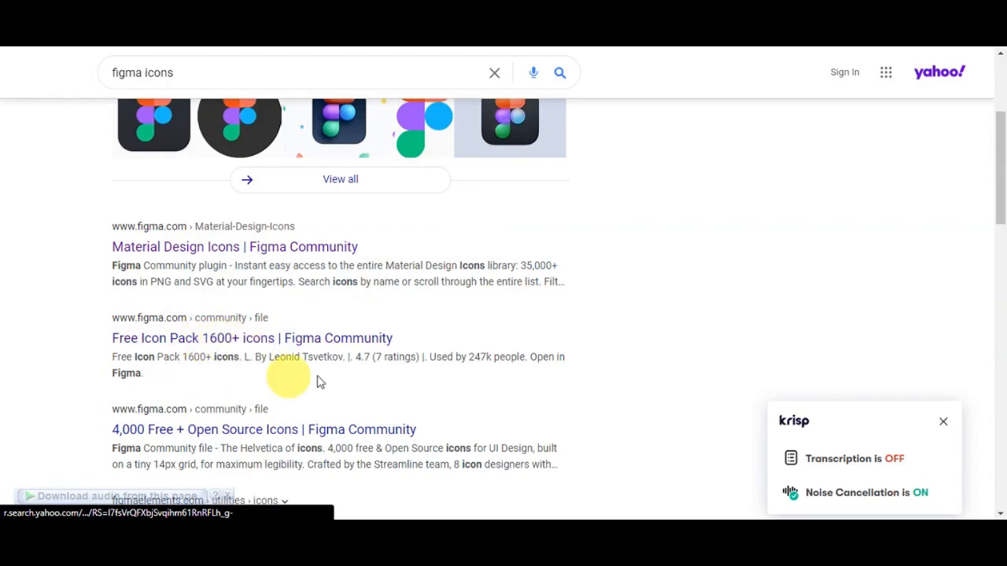
Step: Open the Free Icon Pack 1600+ icons result from the web search for figma icons as a Figma file
{"action": "left_click_drag", "start_coordinate": [288, 337], "coordinate": [551, 334]}
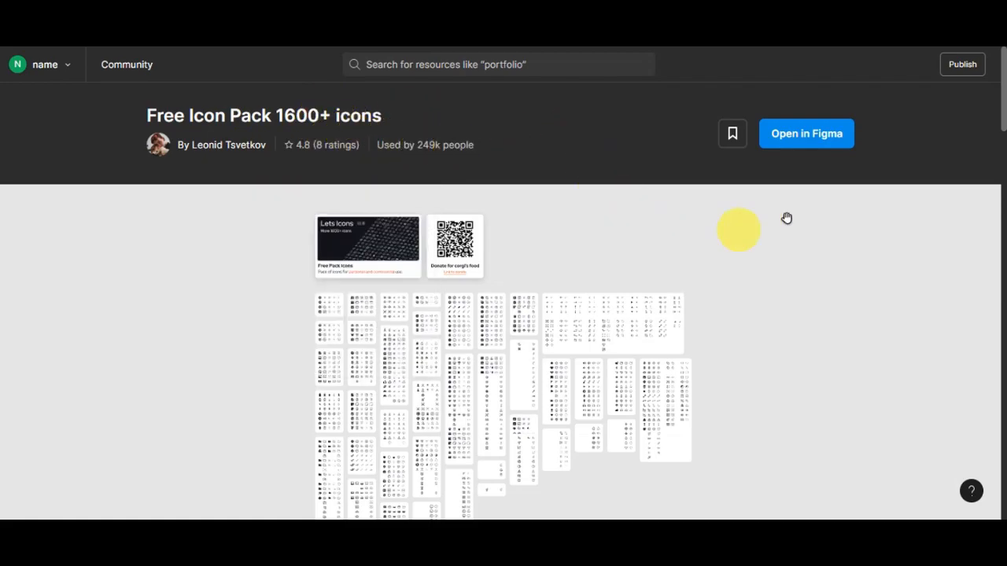
{"action": "left_click", "coordinate": [803, 136]}
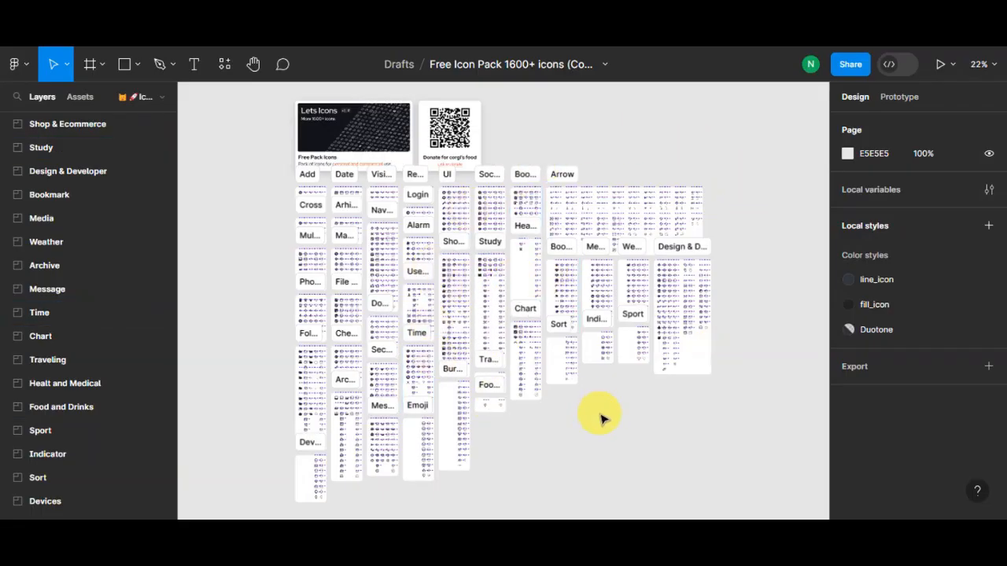
Step: Copy the outlined Home icon from the icon pack's Shop & Ecommerce set
{"action": "scroll", "coordinate": [603, 419], "scroll_direction": "up", "scroll_amount": 10}
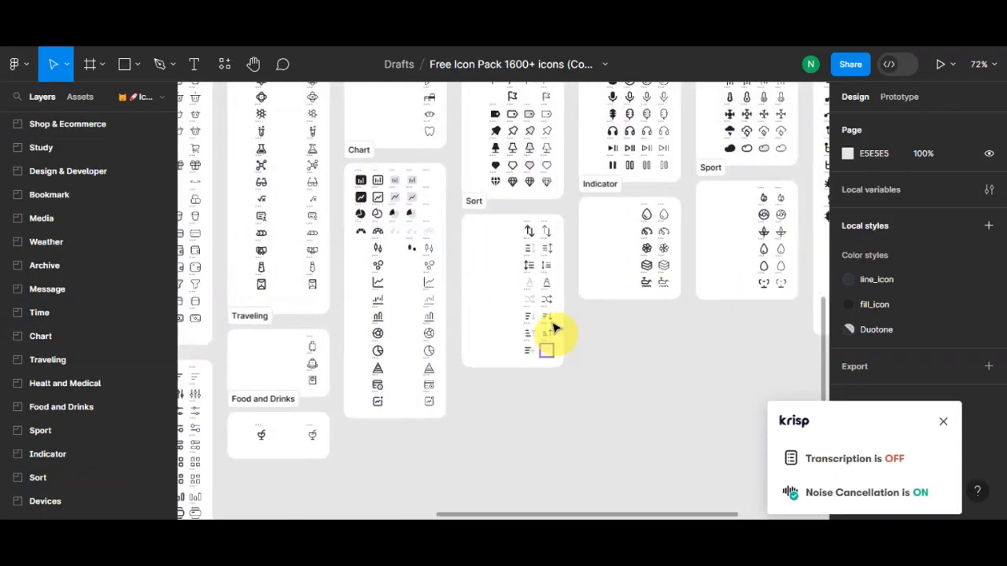
{"action": "scroll", "coordinate": [544, 306], "scroll_direction": "up", "scroll_amount": 4}
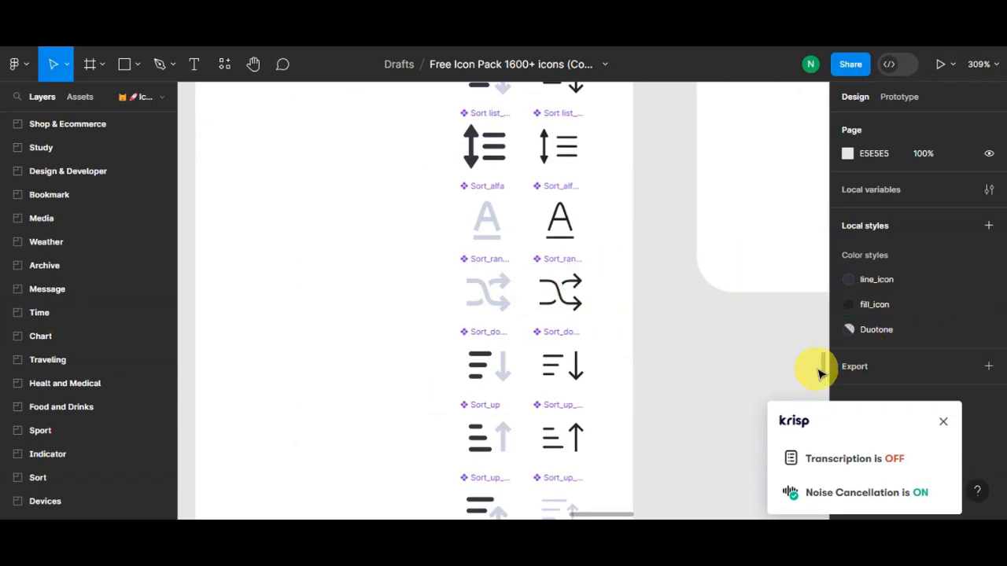
{"action": "left_click_drag", "start_coordinate": [825, 364], "coordinate": [827, 277]}
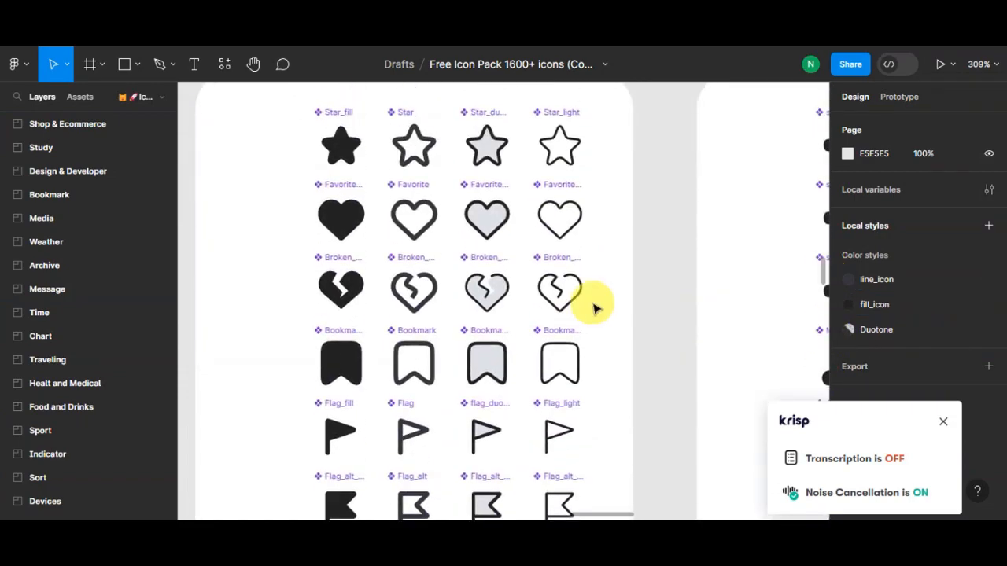
{"action": "scroll", "coordinate": [593, 307], "scroll_direction": "down", "scroll_amount": 2}
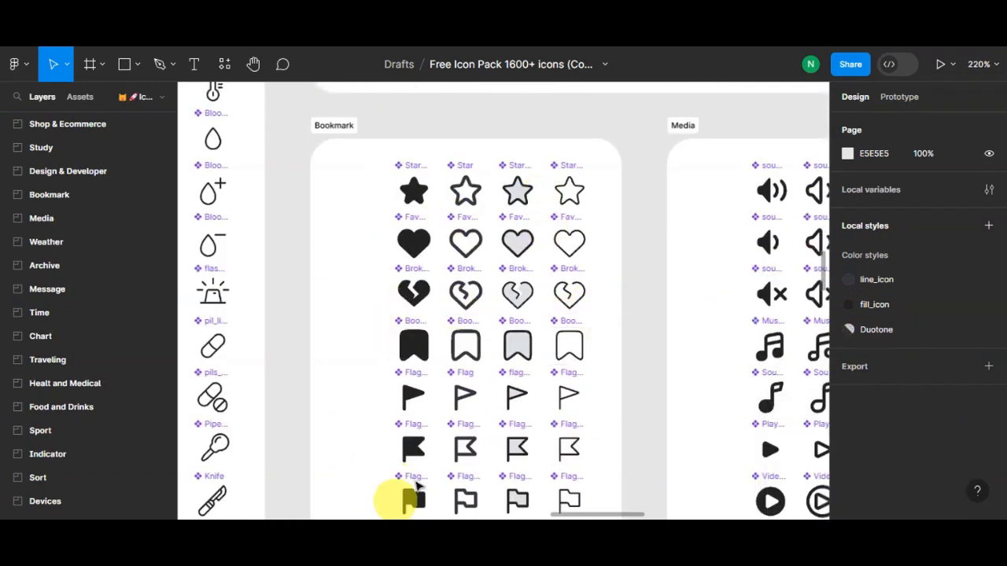
{"action": "left_click_drag", "start_coordinate": [588, 512], "coordinate": [421, 484]}
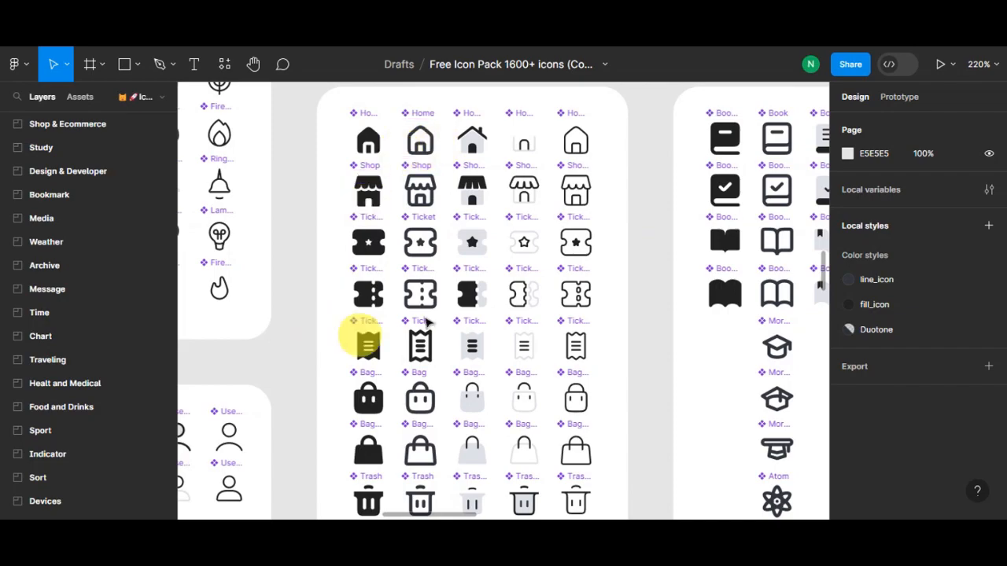
{"action": "scroll", "coordinate": [421, 148], "scroll_direction": "up", "scroll_amount": 2}
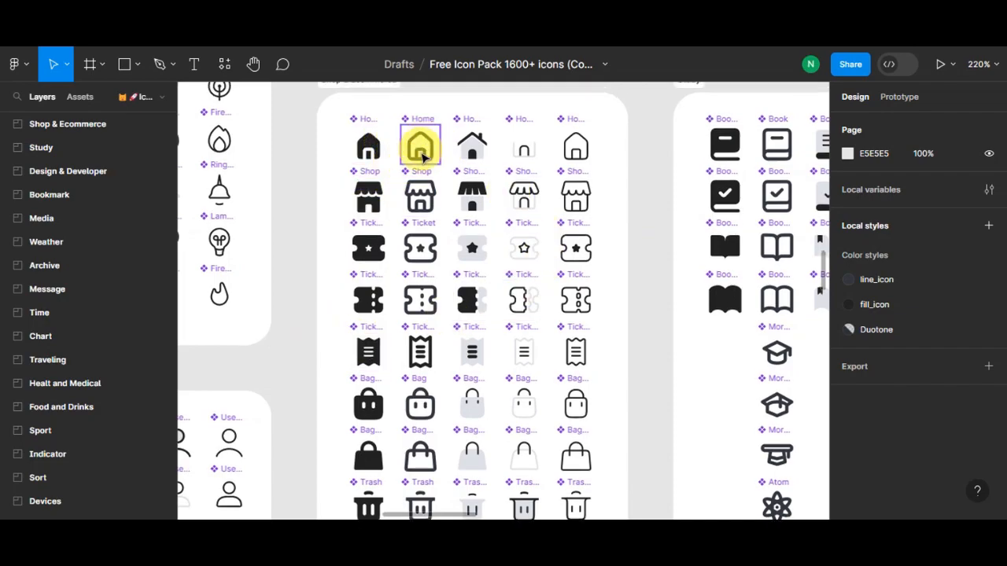
{"action": "scroll", "coordinate": [420, 178], "scroll_direction": "up", "scroll_amount": 4}
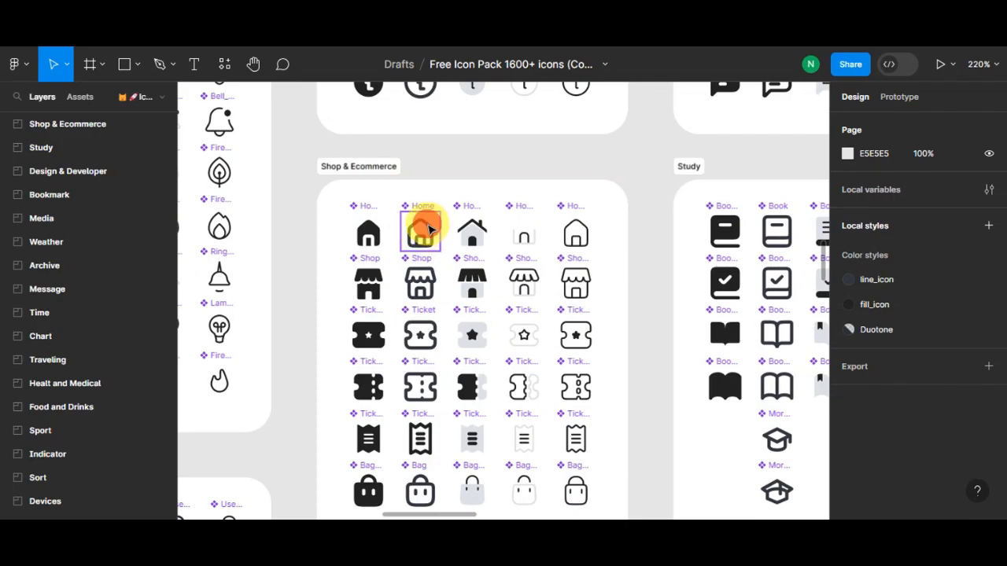
{"action": "right_click", "coordinate": [429, 227]}
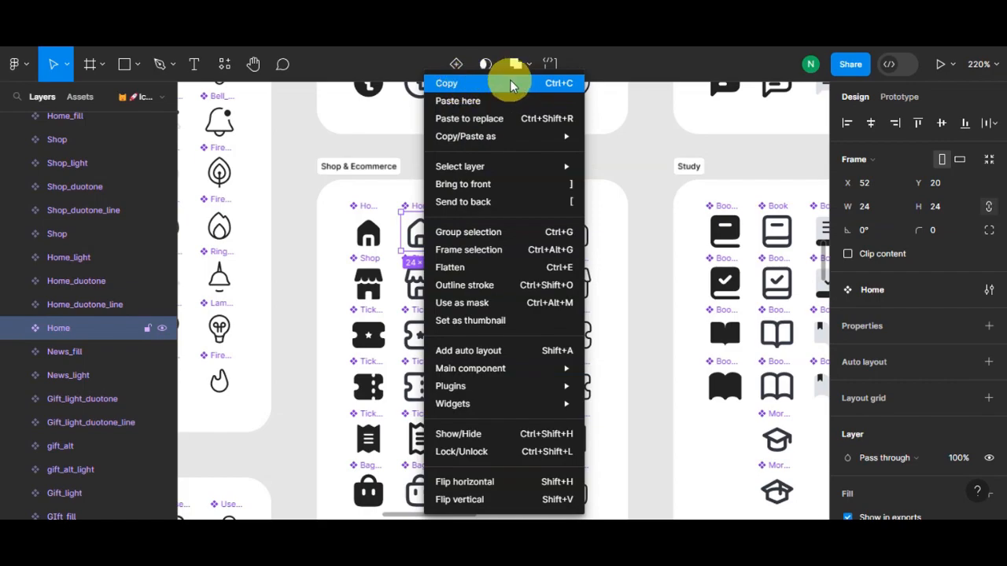
{"action": "left_click", "coordinate": [554, 88]}
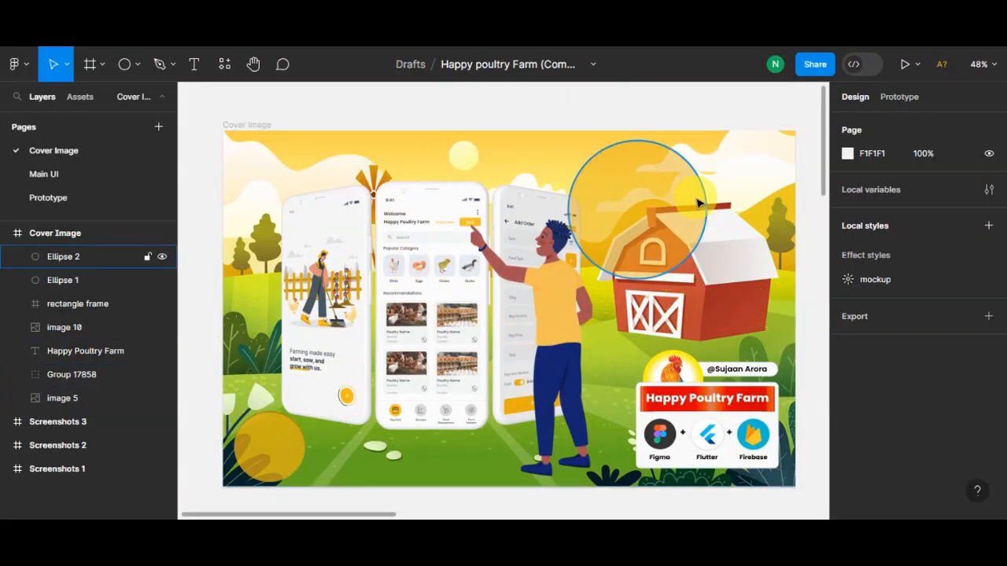
Step: Paste the Home icon into the Happy poultry Farm cover image, enlarge it and place it near the cover's upper-left corner
{"action": "key", "text": "ctrl+v"}
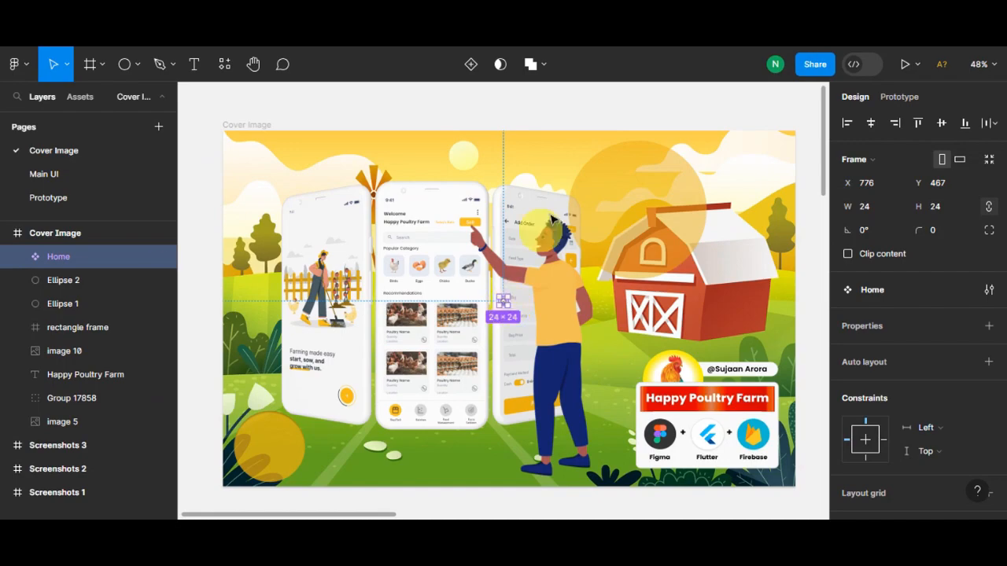
{"action": "left_click_drag", "start_coordinate": [509, 296], "coordinate": [588, 228]}
{"action": "left_click_drag", "start_coordinate": [549, 275], "coordinate": [246, 141]}
{"action": "left_click_drag", "start_coordinate": [305, 203], "coordinate": [276, 170]}
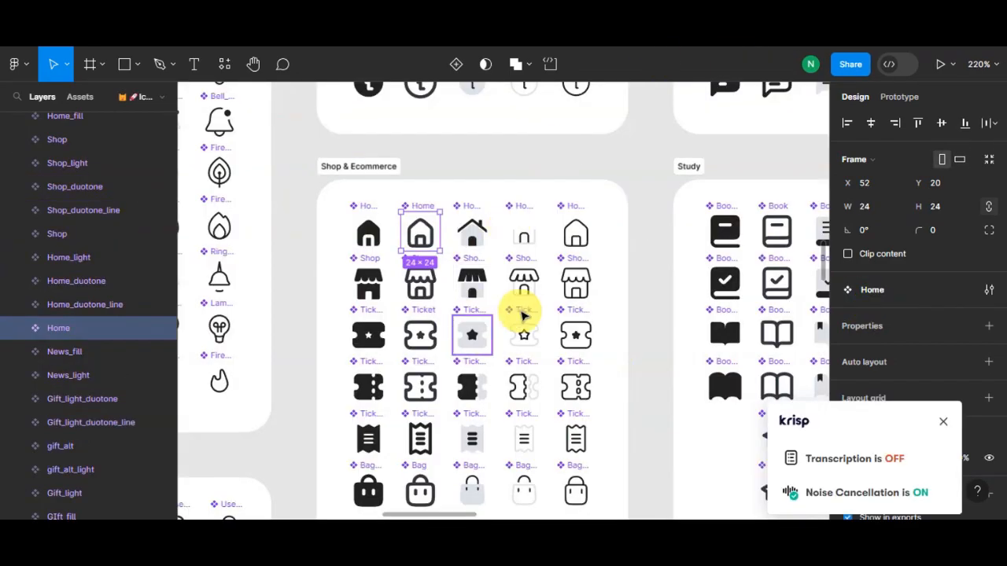
Step: Copy the Bell_fill icon from the icon pack's Alarm set into the cover image, enlarge it and place it near the upper-right corner
{"action": "scroll", "coordinate": [522, 313], "scroll_direction": "up", "scroll_amount": 10}
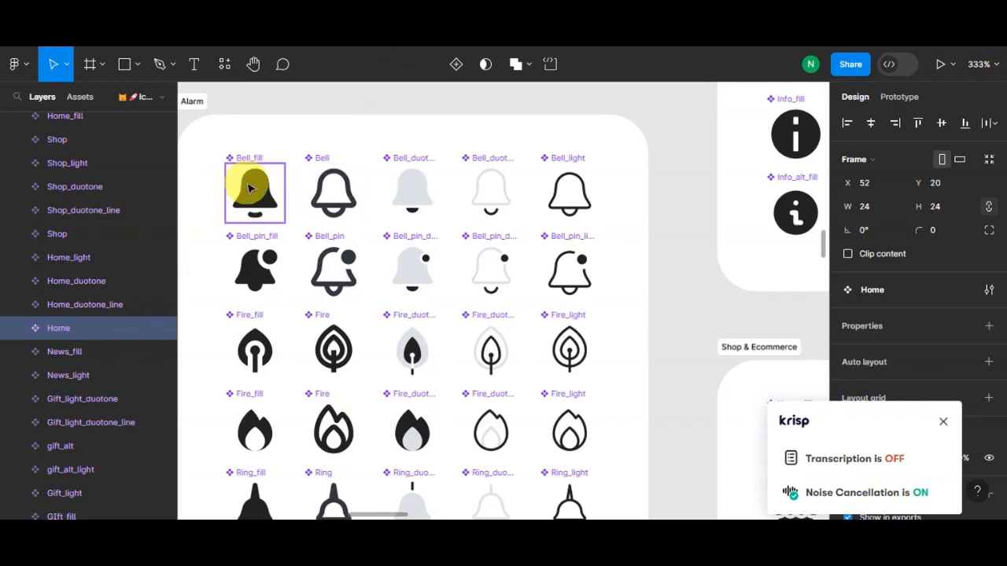
{"action": "left_click", "coordinate": [252, 186]}
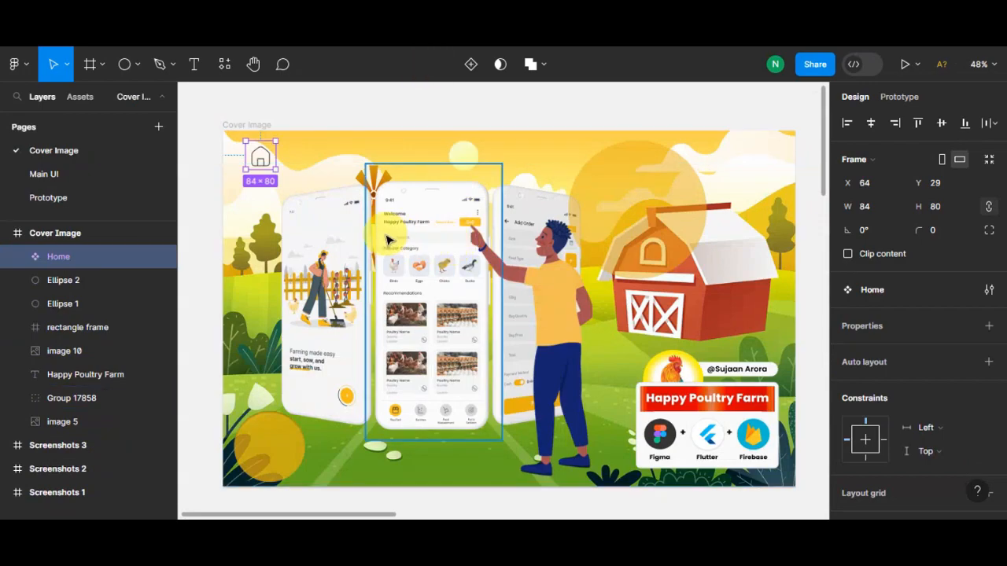
{"action": "key", "text": "ctrl+v"}
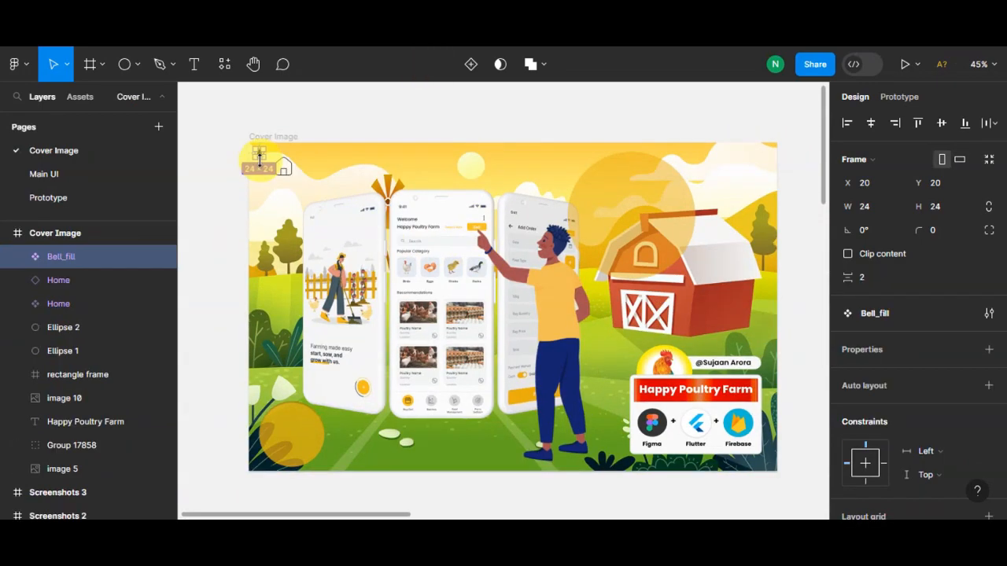
{"action": "left_click_drag", "start_coordinate": [269, 167], "coordinate": [754, 171]}
{"action": "key", "text": "Escape"}
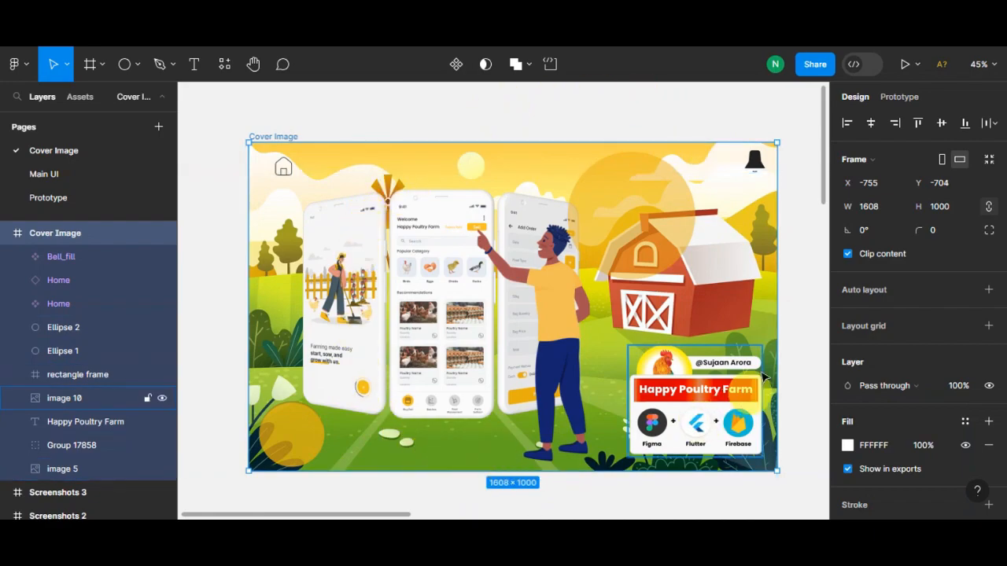
{"action": "left_click", "coordinate": [784, 299]}
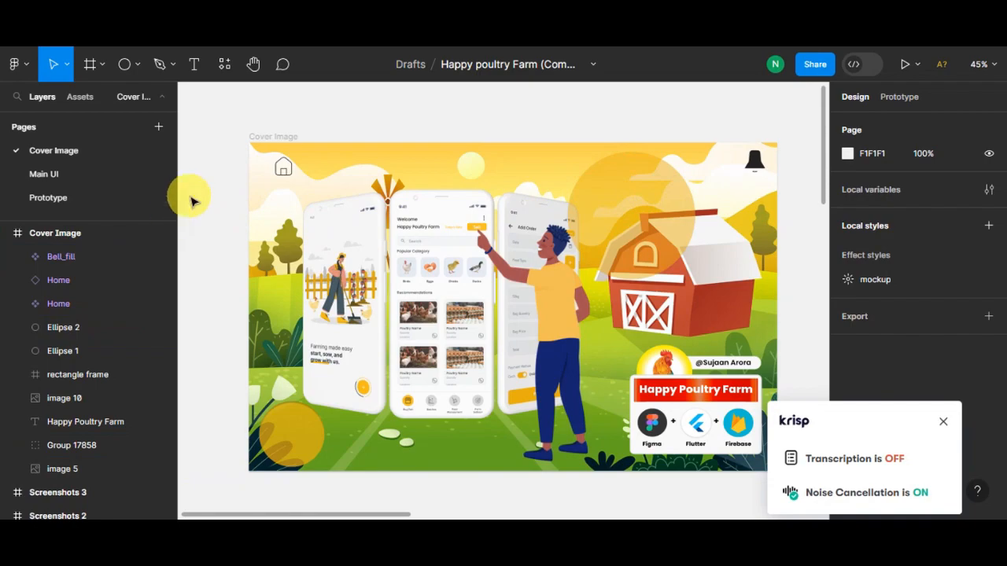
Step: Import the beagle image from the computer and place it on the cover image's background artwork
{"action": "left_click", "coordinate": [27, 67]}
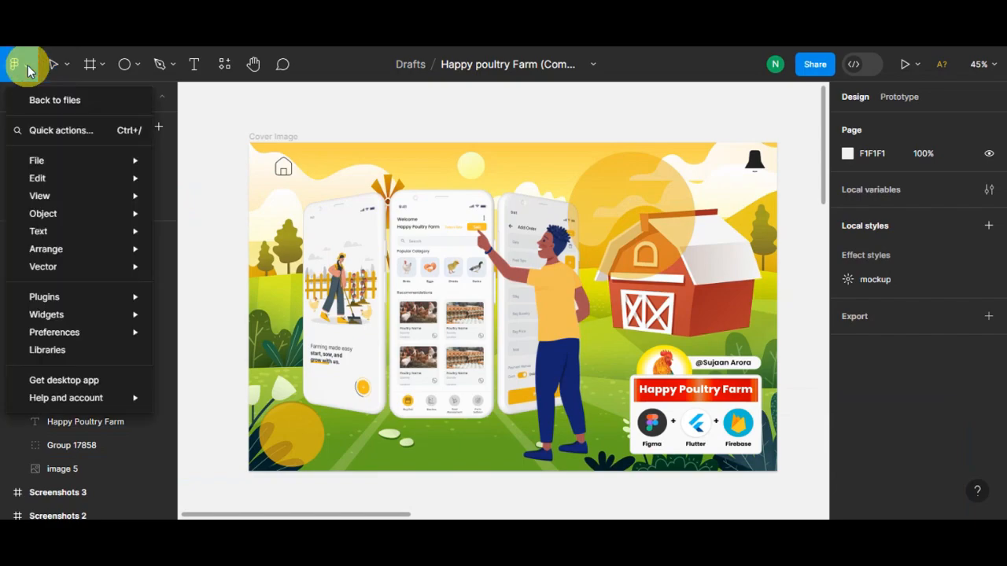
{"action": "mouse_move", "coordinate": [67, 297]}
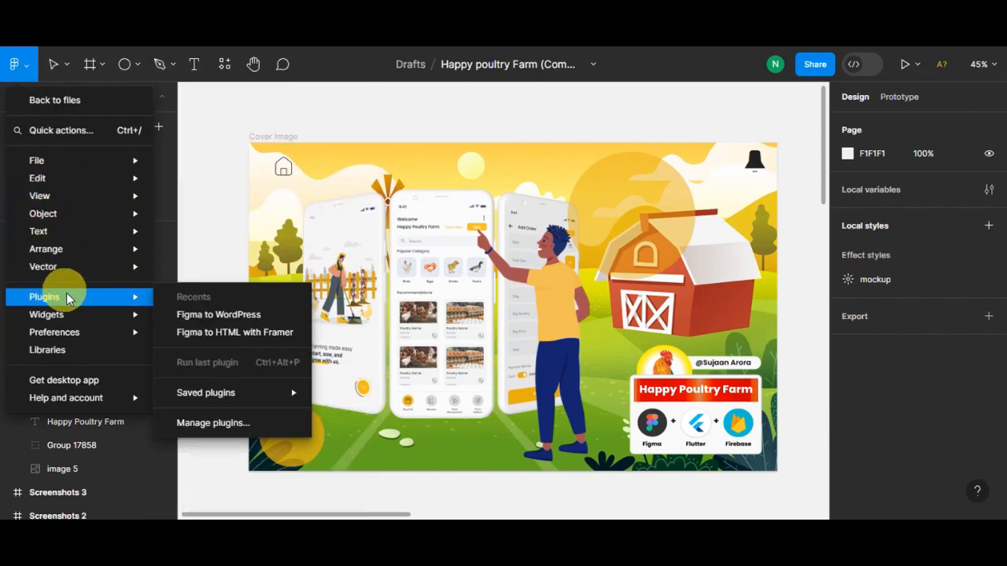
{"action": "mouse_move", "coordinate": [124, 249]}
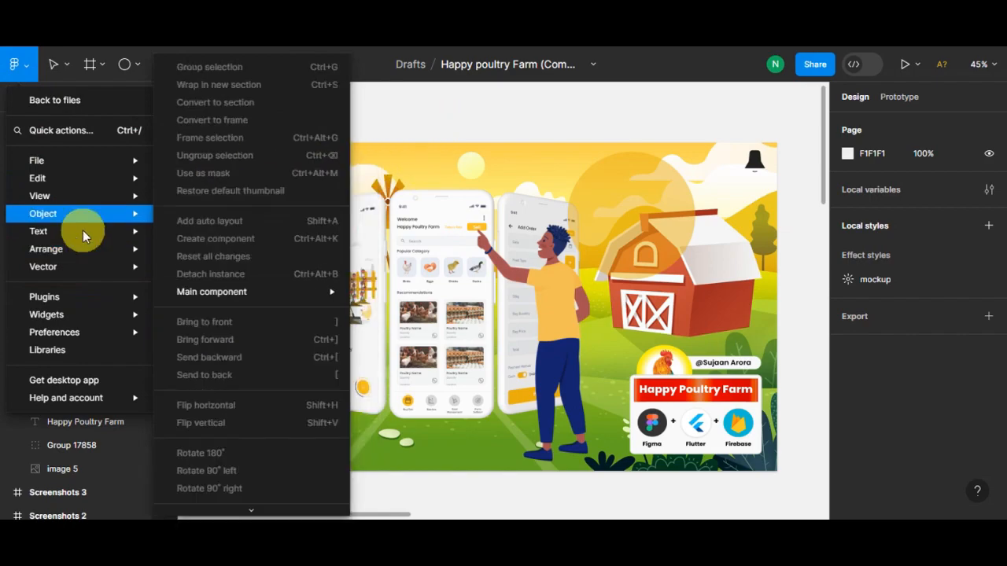
{"action": "mouse_move", "coordinate": [77, 164]}
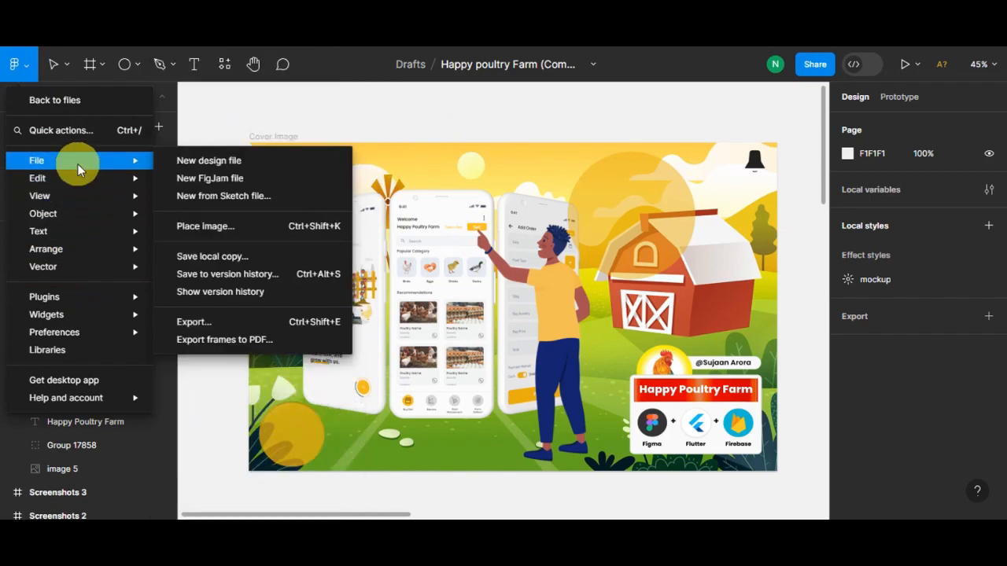
{"action": "left_click", "coordinate": [206, 226]}
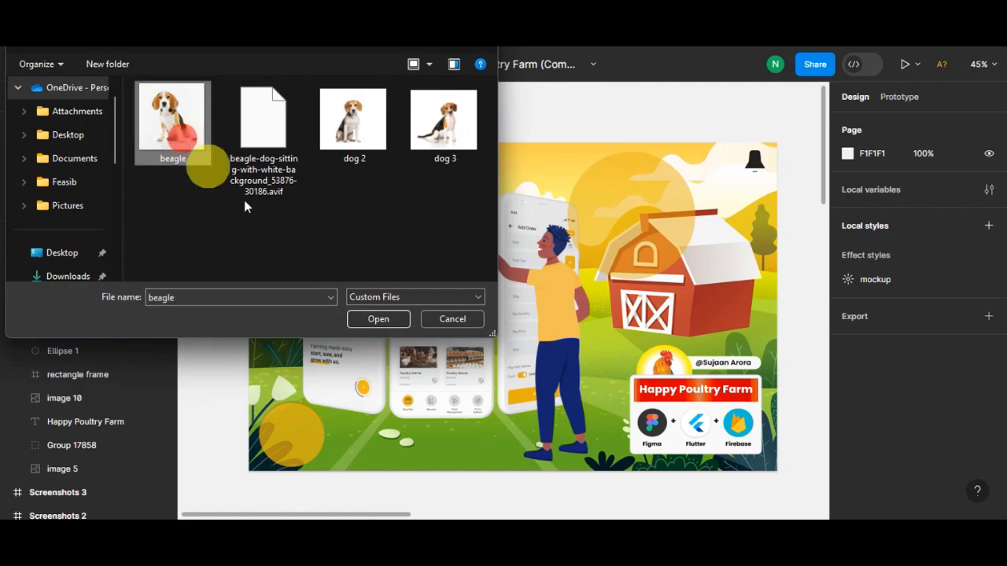
{"action": "left_click", "coordinate": [362, 320]}
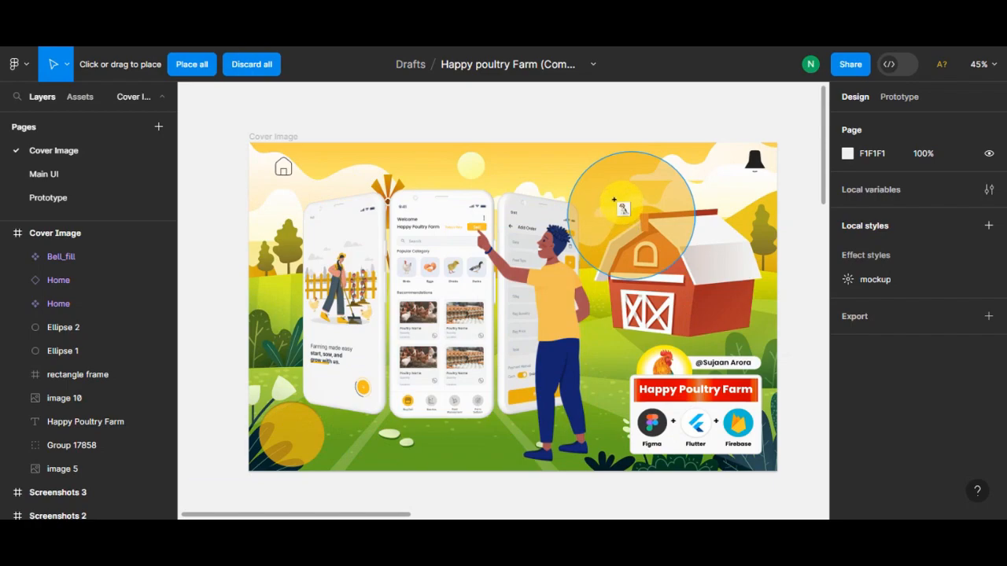
{"action": "left_click", "coordinate": [625, 310]}
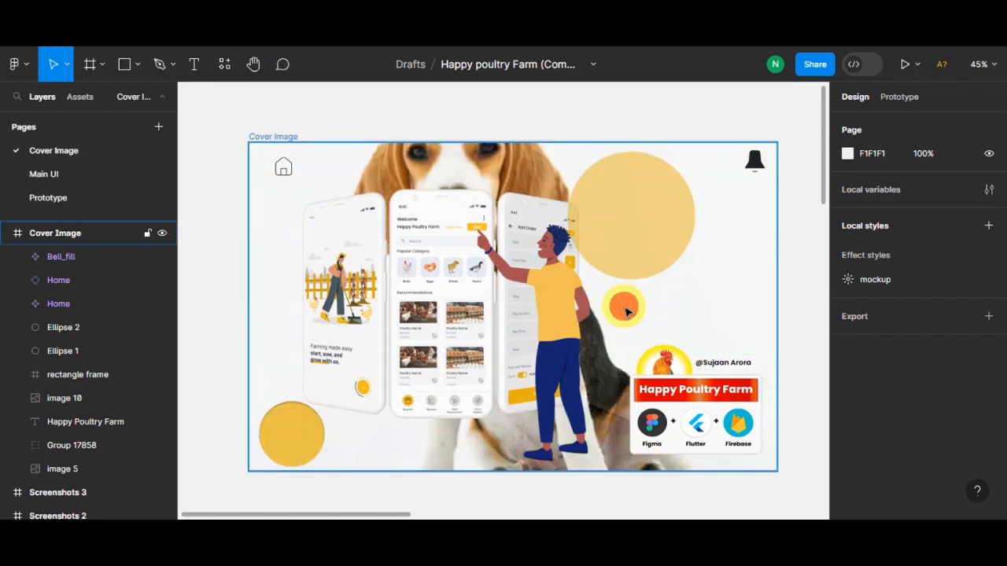
Step: Bring the dog 3 image from the pix folder into the cover image and position it over the lower-left area
{"action": "key", "text": "alt+Tab"}
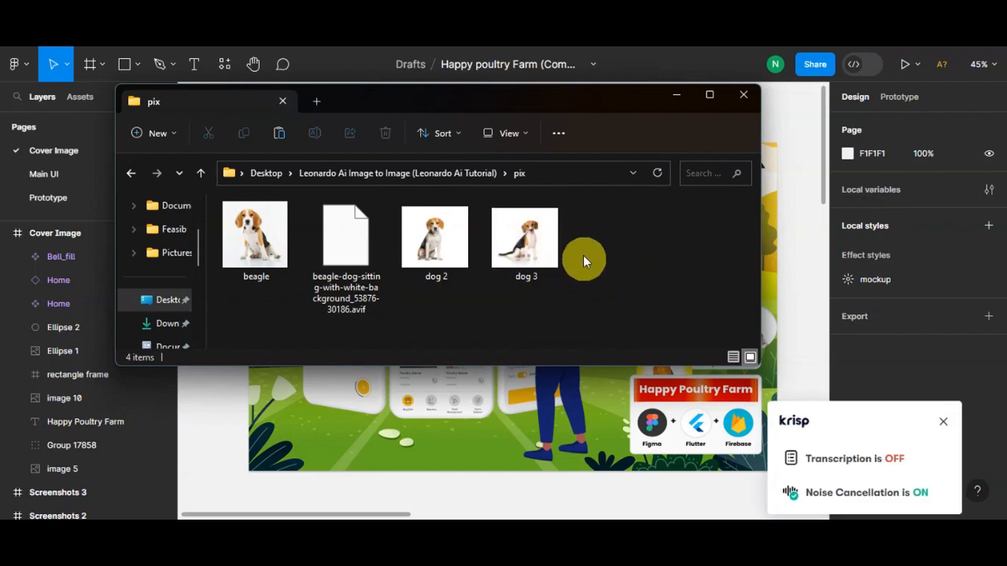
{"action": "left_click_drag", "start_coordinate": [548, 245], "coordinate": [322, 446]}
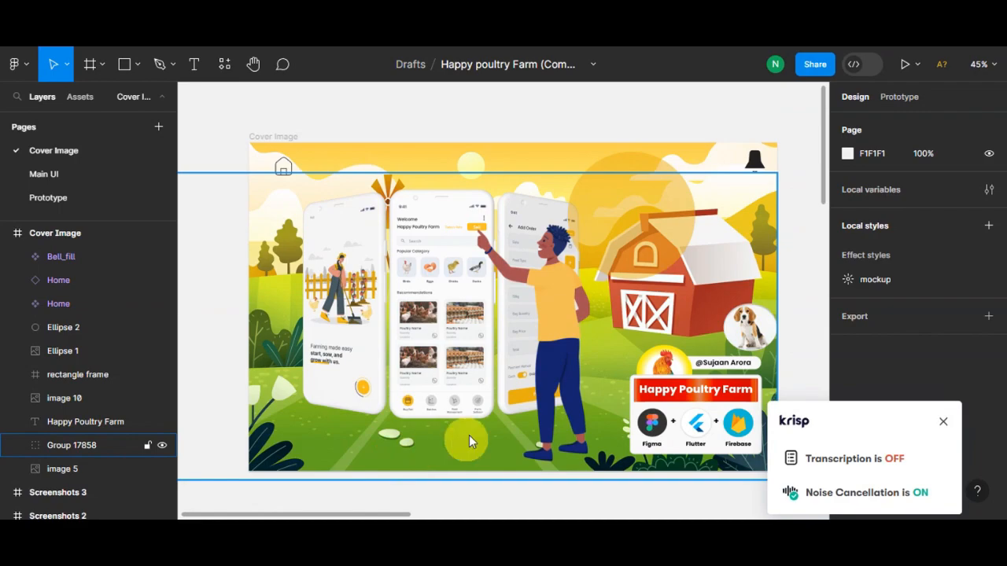
{"action": "scroll", "coordinate": [413, 312], "scroll_direction": "down", "scroll_amount": 2}
{"action": "left_click_drag", "start_coordinate": [352, 435], "coordinate": [358, 350]}
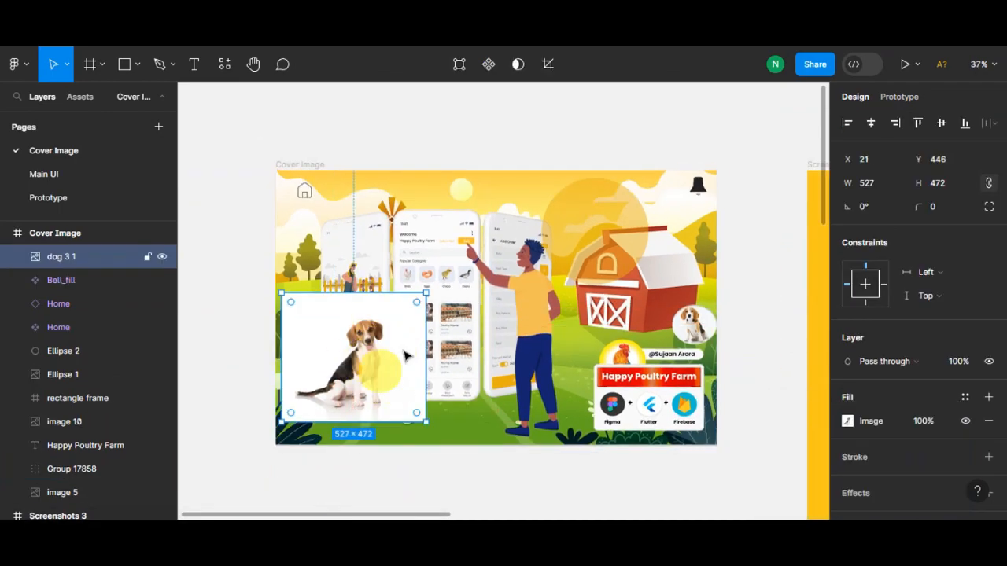
Step: Shrink the dog 3 picture to about 312 × 241 and move it to the cover's lower-left edge
{"action": "left_click_drag", "start_coordinate": [425, 293], "coordinate": [367, 357]}
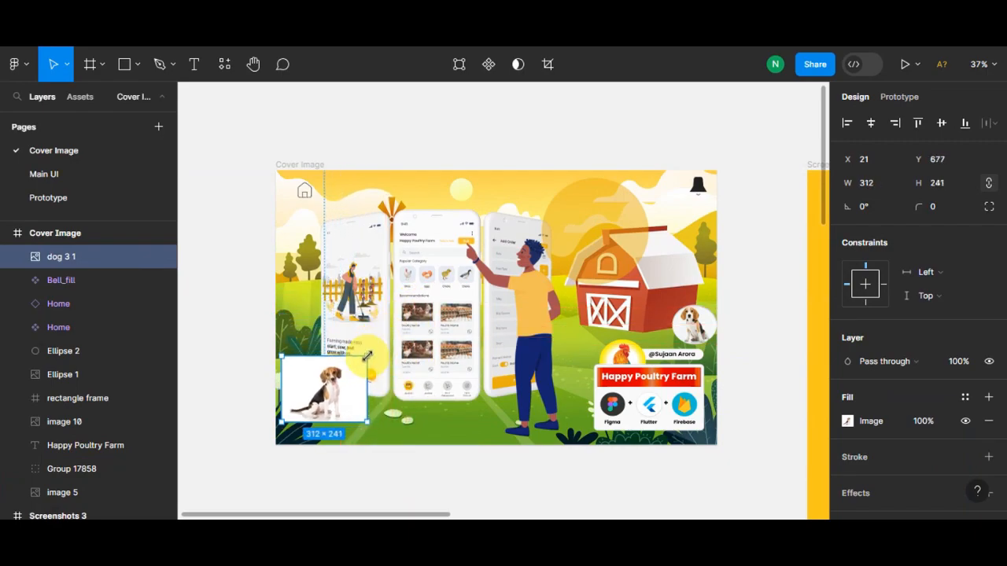
{"action": "left_click_drag", "start_coordinate": [317, 388], "coordinate": [337, 401]}
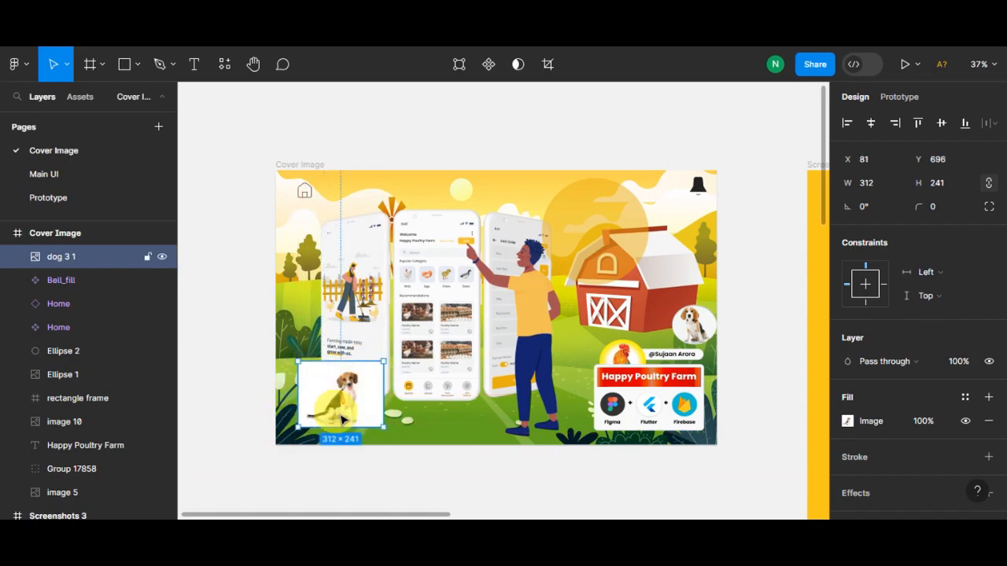
{"action": "left_click_drag", "start_coordinate": [346, 410], "coordinate": [330, 414]}
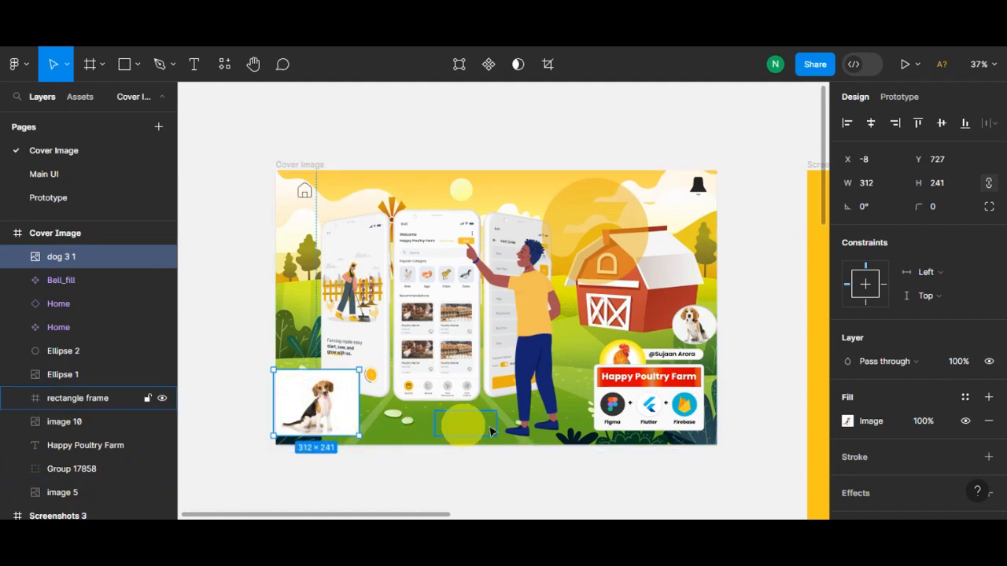
{"action": "left_click", "coordinate": [745, 312]}
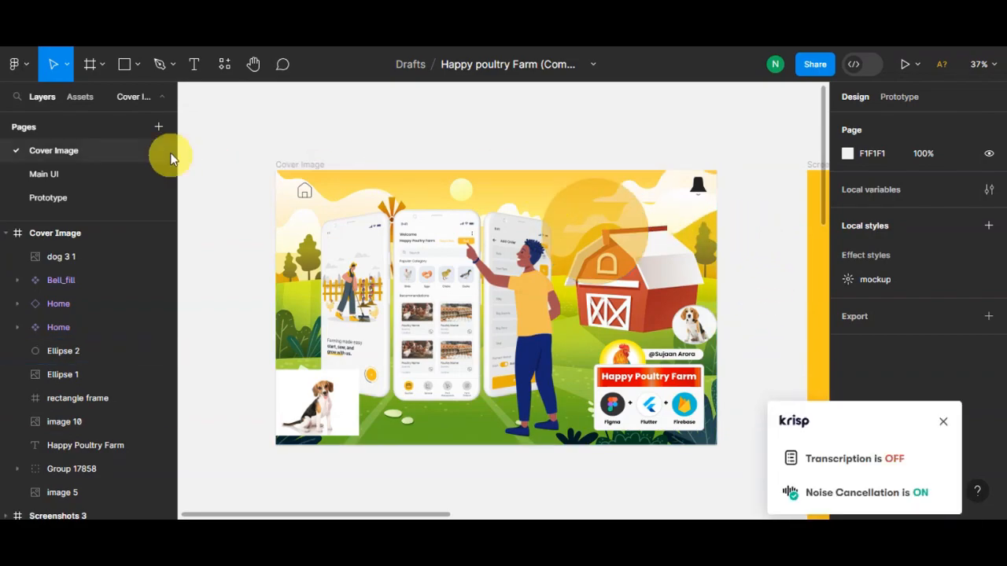
Step: Add the text PET SHOP to the cover image and place it beside the Home icon
{"action": "left_click", "coordinate": [194, 67]}
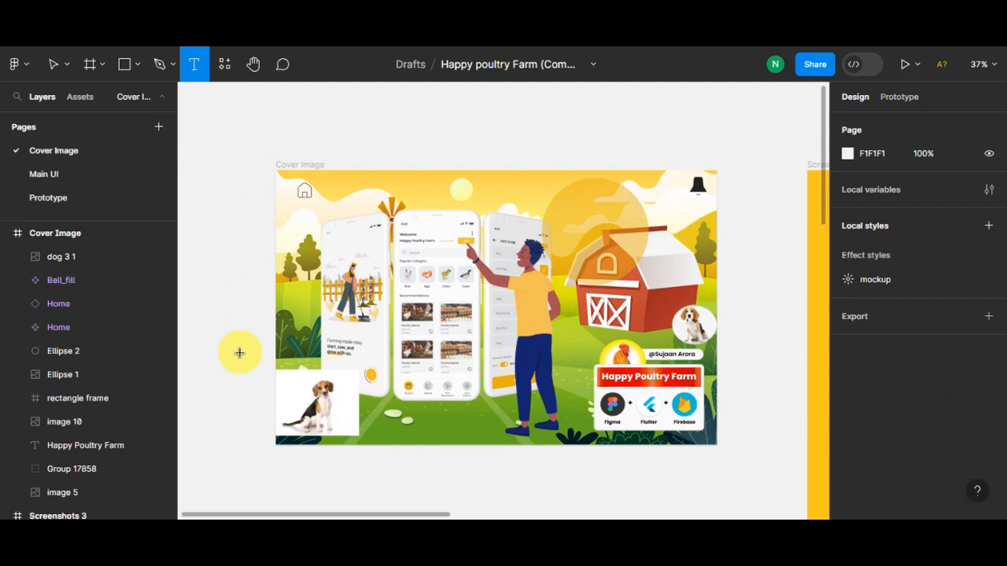
{"action": "left_click", "coordinate": [424, 421]}
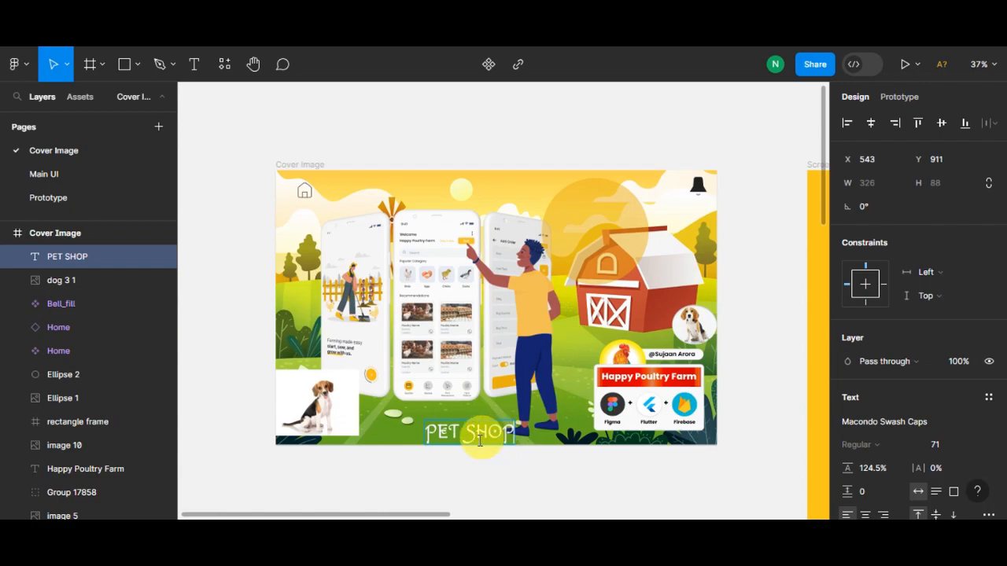
{"action": "left_click_drag", "start_coordinate": [478, 429], "coordinate": [371, 192]}
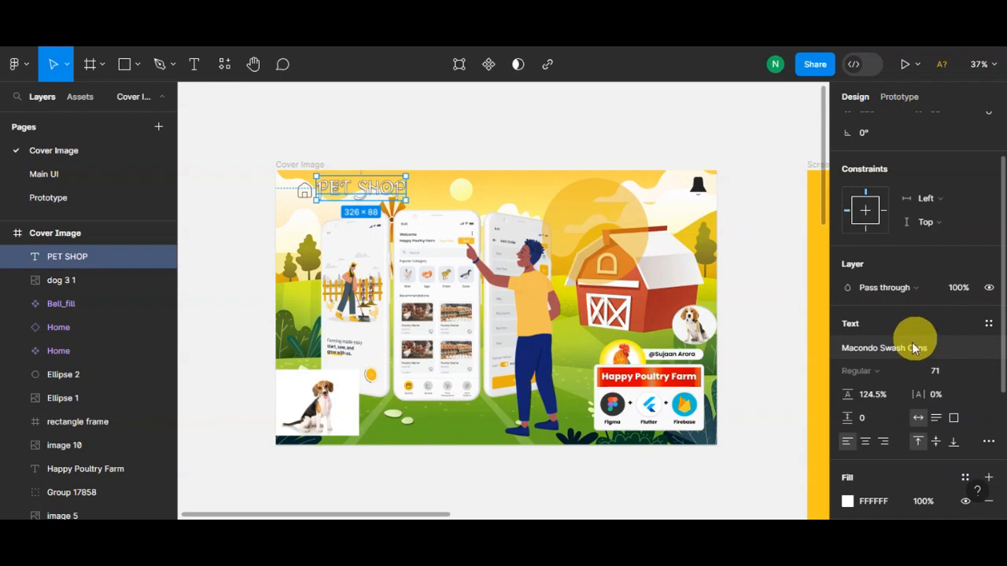
Step: Try the Manrope font on the PET SHOP text
{"action": "left_click", "coordinate": [939, 358]}
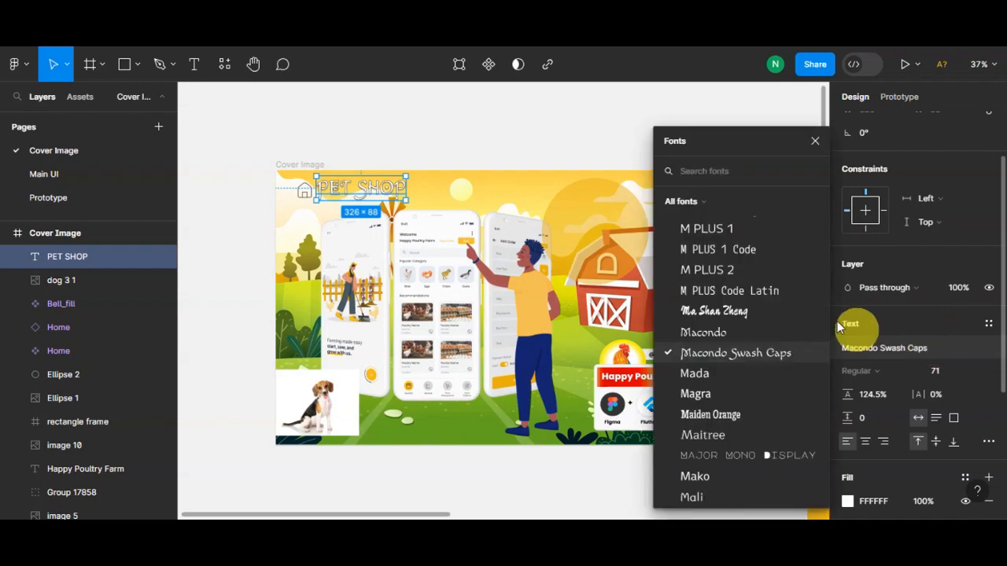
{"action": "scroll", "coordinate": [766, 292], "scroll_direction": "down", "scroll_amount": 5}
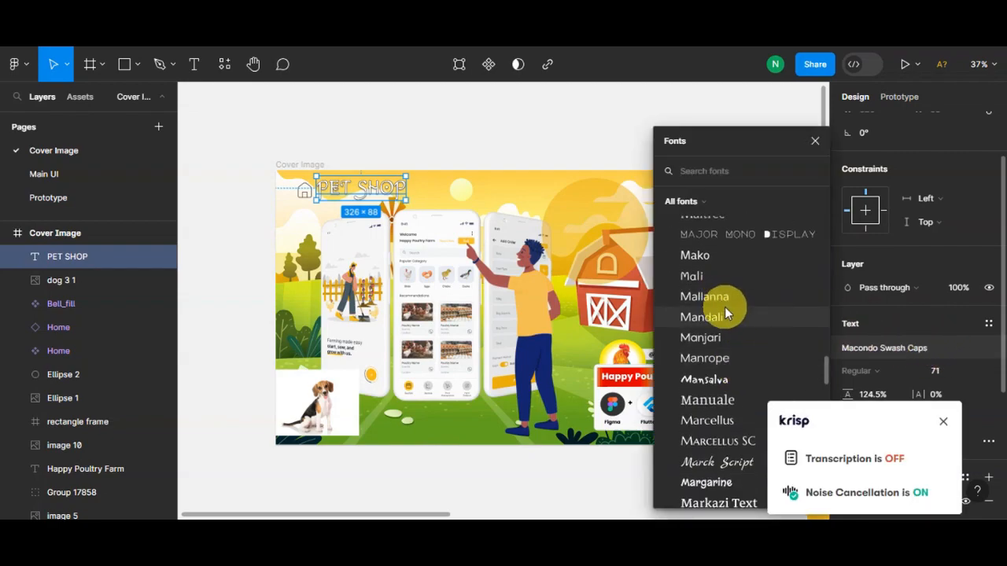
{"action": "left_click", "coordinate": [710, 357]}
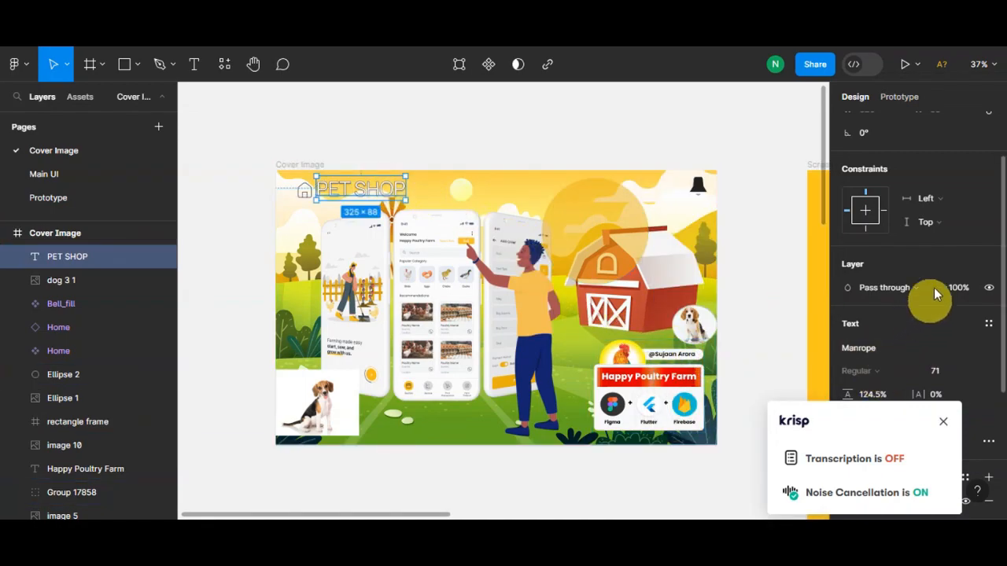
Step: Set the PET SHOP text's font to Miltonian Tattoo
{"action": "left_click", "coordinate": [892, 347]}
{"action": "scroll", "coordinate": [745, 359], "scroll_direction": "down", "scroll_amount": 6}
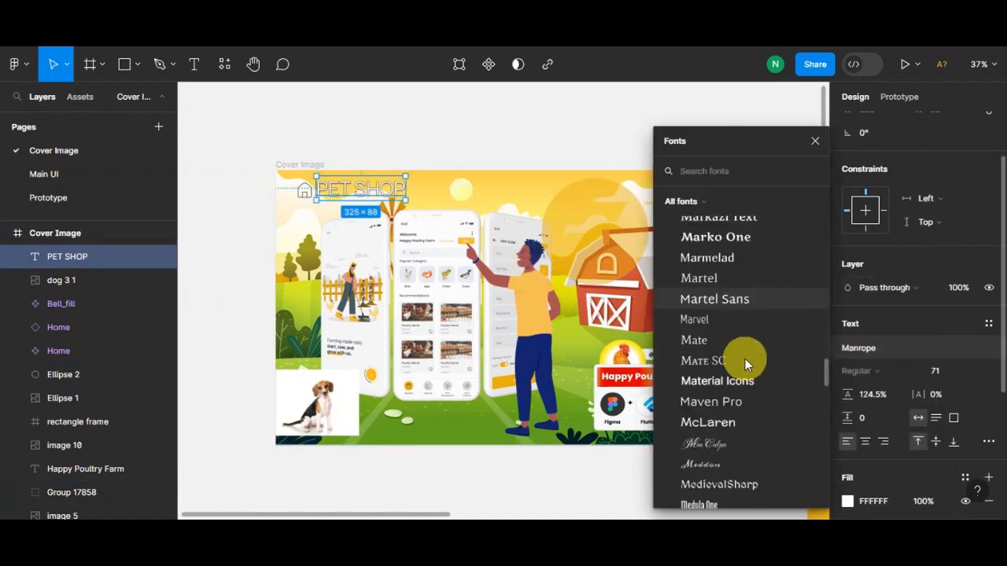
{"action": "scroll", "coordinate": [749, 415], "scroll_direction": "down", "scroll_amount": 5}
{"action": "left_click", "coordinate": [748, 438]}
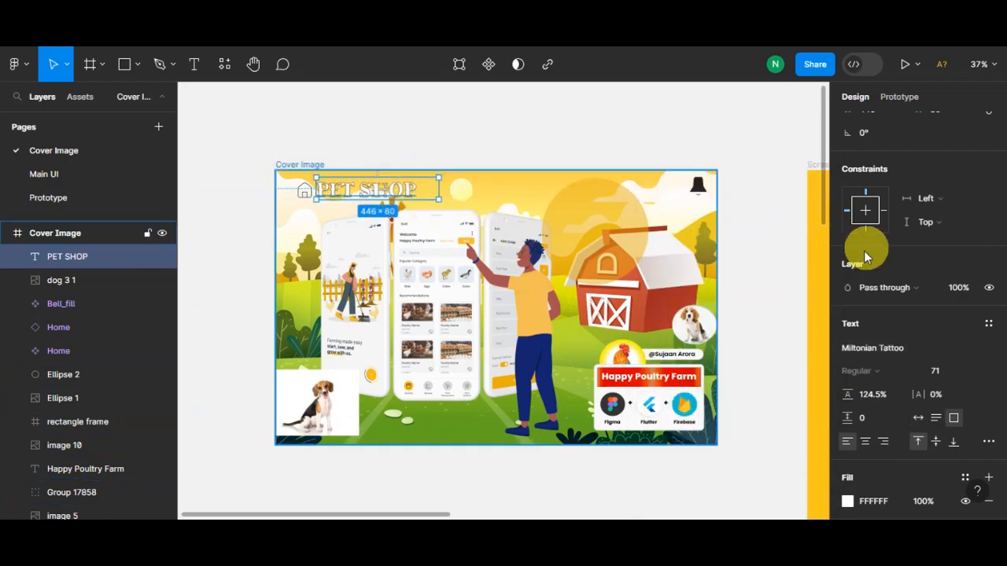
Step: Try centre and right alignment on the PET SHOP text and return it to left alignment
{"action": "scroll", "coordinate": [903, 356], "scroll_direction": "down", "scroll_amount": 2}
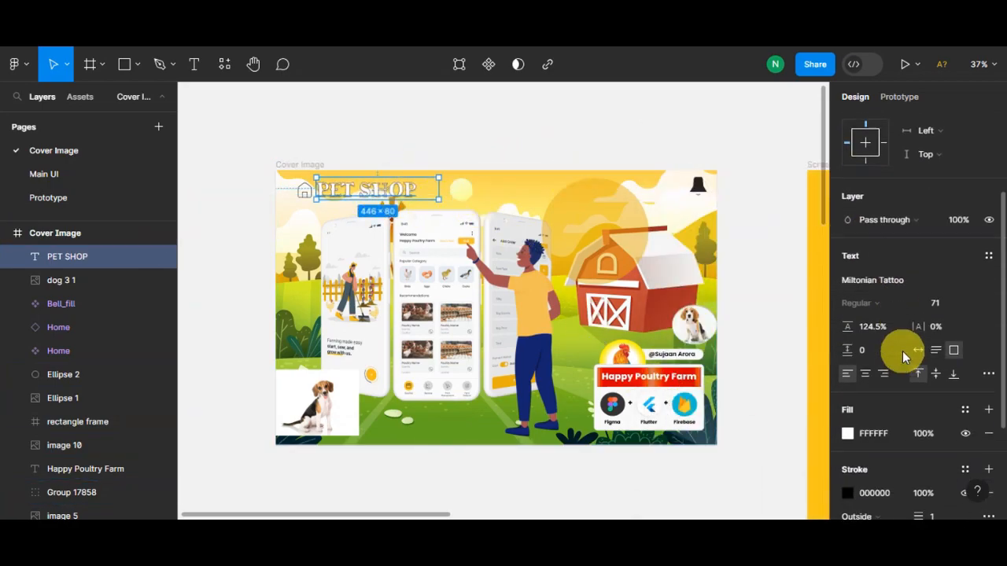
{"action": "left_click", "coordinate": [865, 370]}
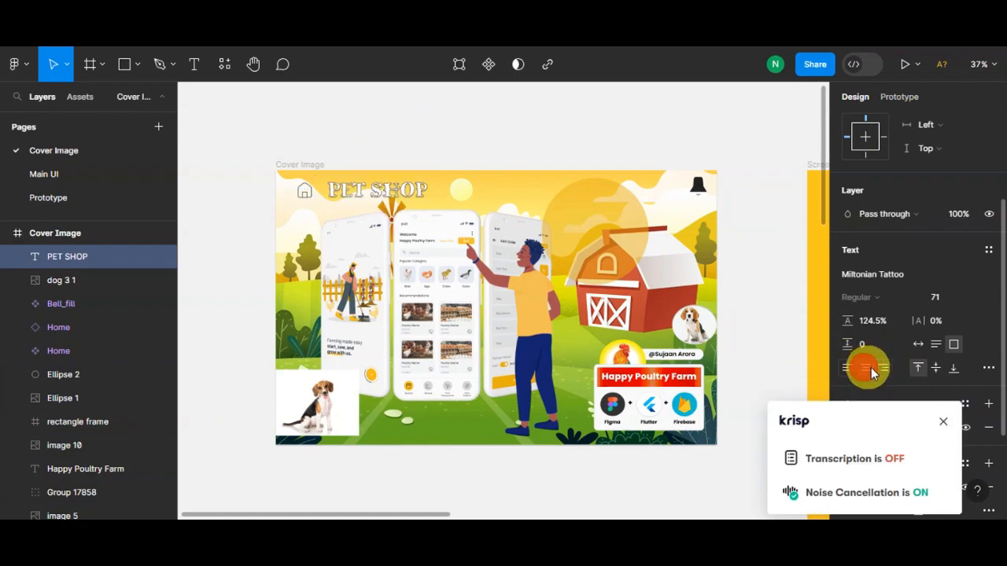
{"action": "left_click", "coordinate": [884, 369]}
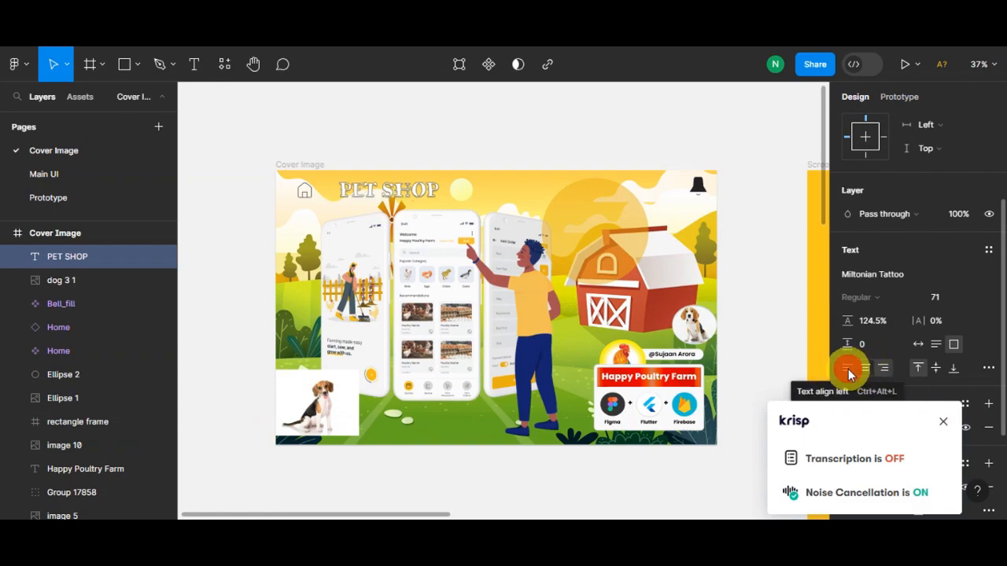
{"action": "left_click", "coordinate": [848, 367]}
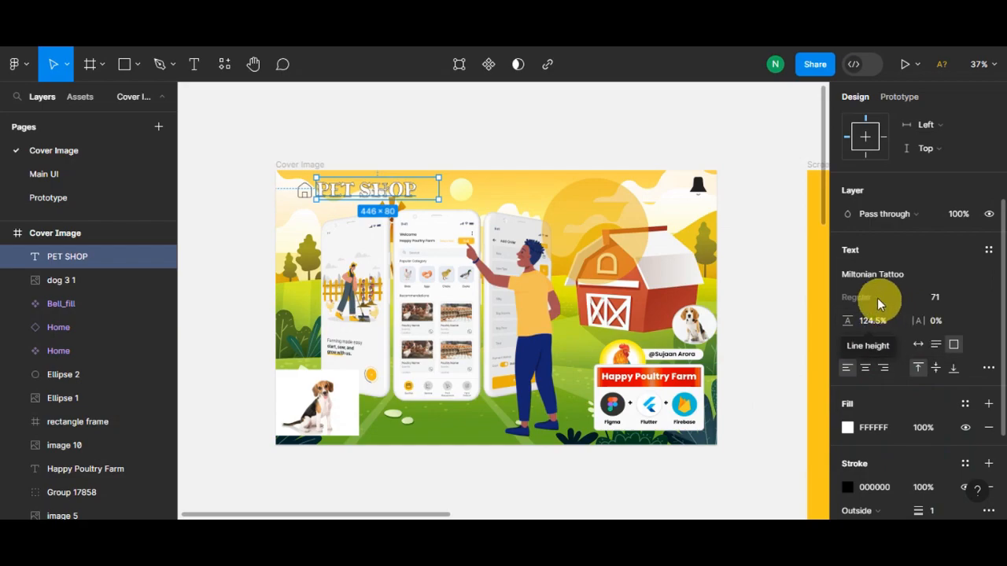
Step: Set the PET SHOP text's font size to 64 and its fill to the document colour FFC100
{"action": "left_click", "coordinate": [974, 298]}
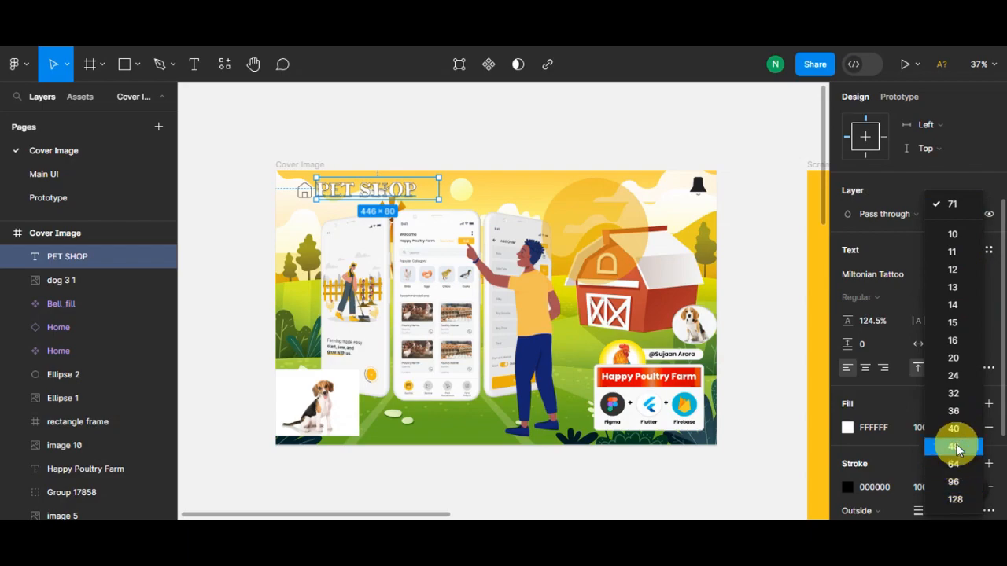
{"action": "left_click", "coordinate": [954, 467]}
{"action": "scroll", "coordinate": [887, 353], "scroll_direction": "down", "scroll_amount": 3}
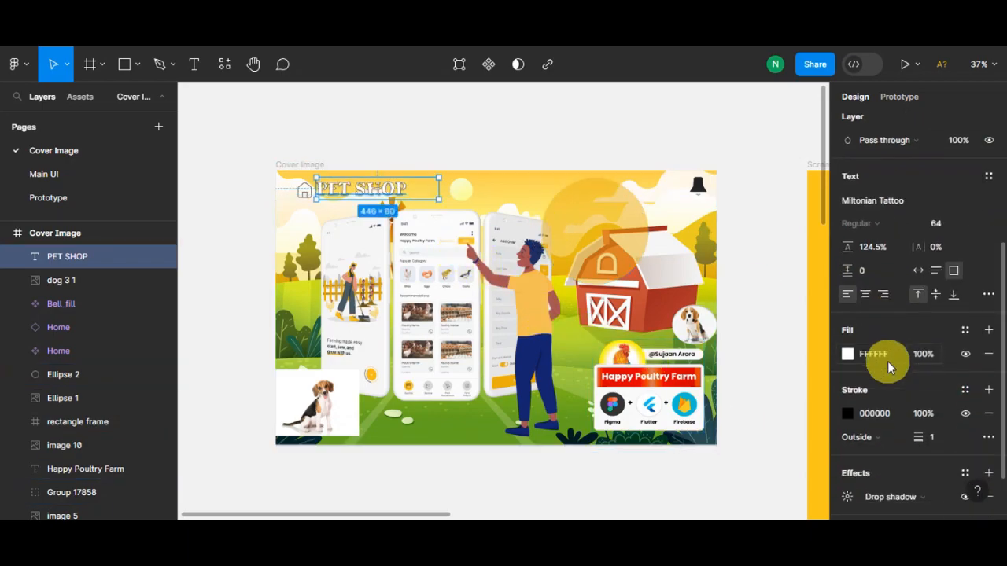
{"action": "left_click", "coordinate": [848, 287]}
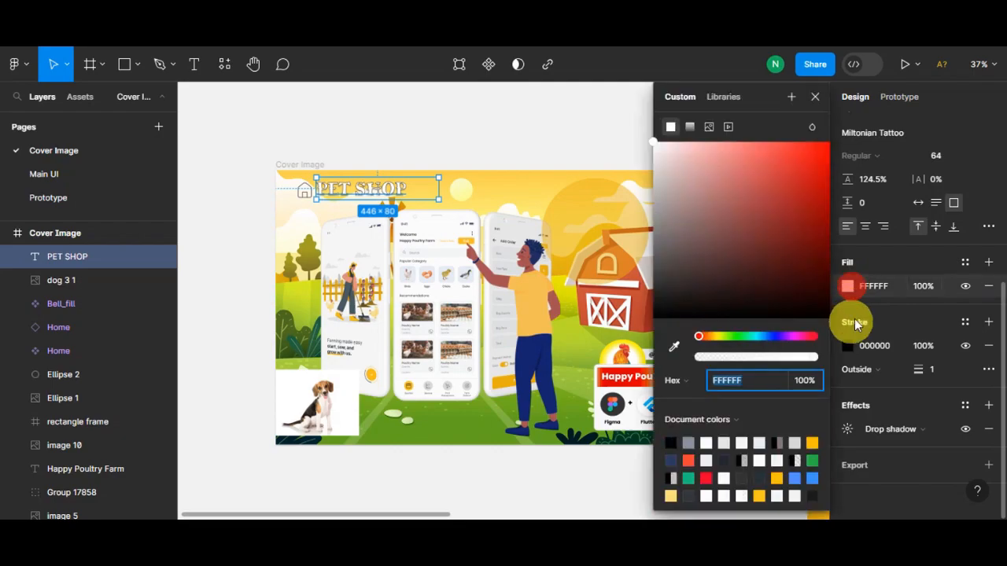
{"action": "left_click", "coordinate": [677, 352]}
{"action": "left_click", "coordinate": [528, 291]}
{"action": "left_click", "coordinate": [812, 442]}
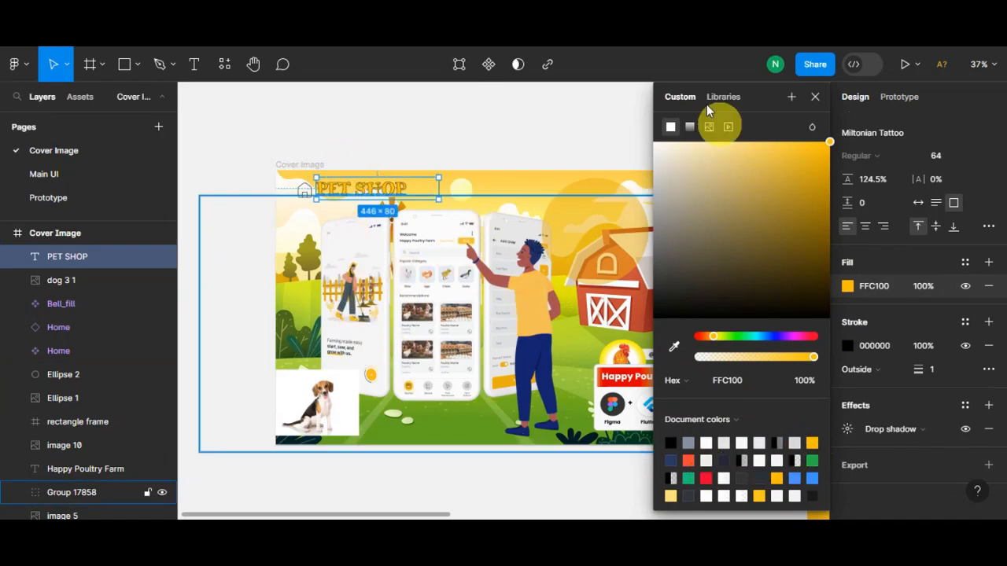
Step: Shrink the large yellow circle to about 139 × 117 beside the lower dog picture and set its fill opacity to 80%
{"action": "left_click", "coordinate": [815, 96]}
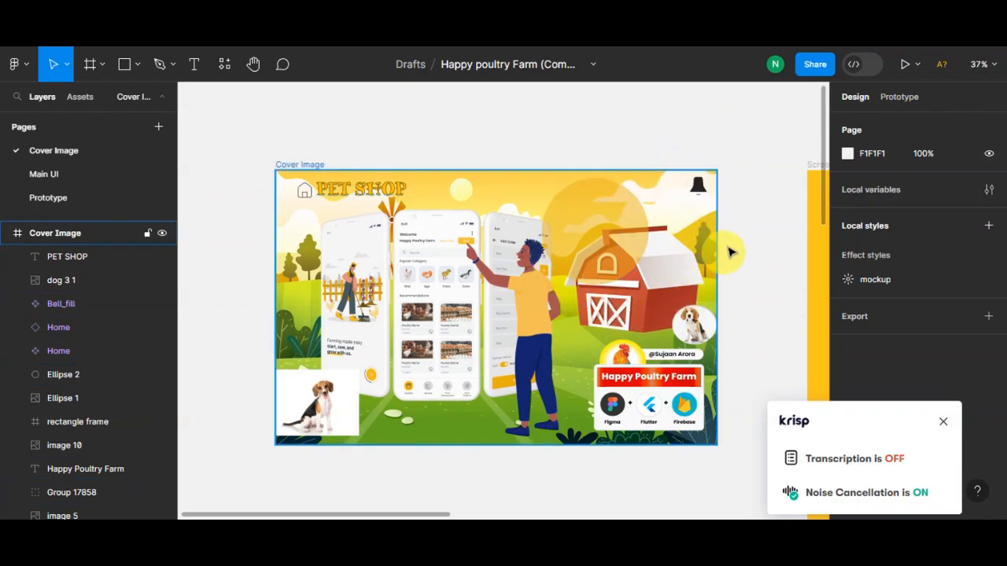
{"action": "left_click", "coordinate": [599, 226]}
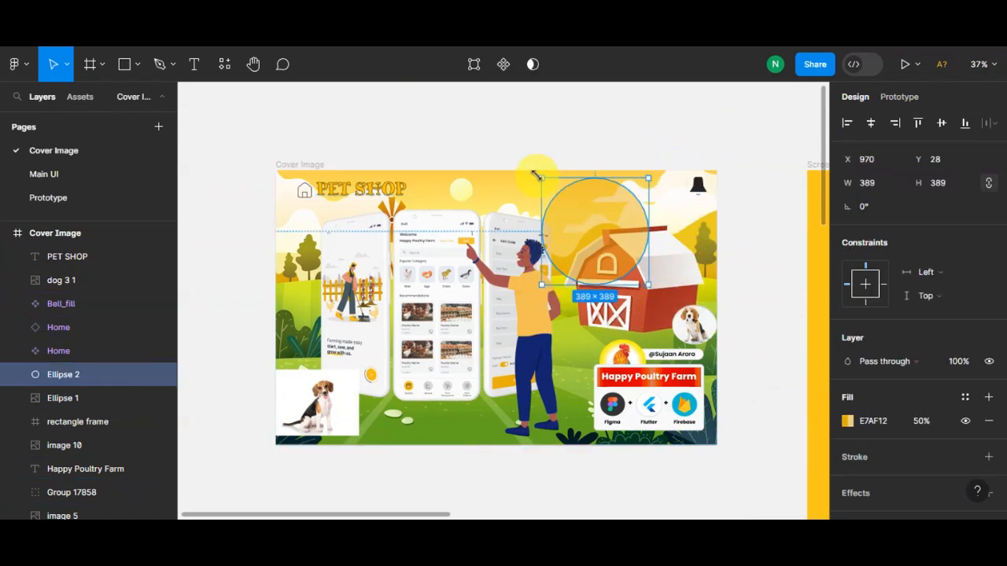
{"action": "left_click_drag", "start_coordinate": [541, 177], "coordinate": [387, 433]}
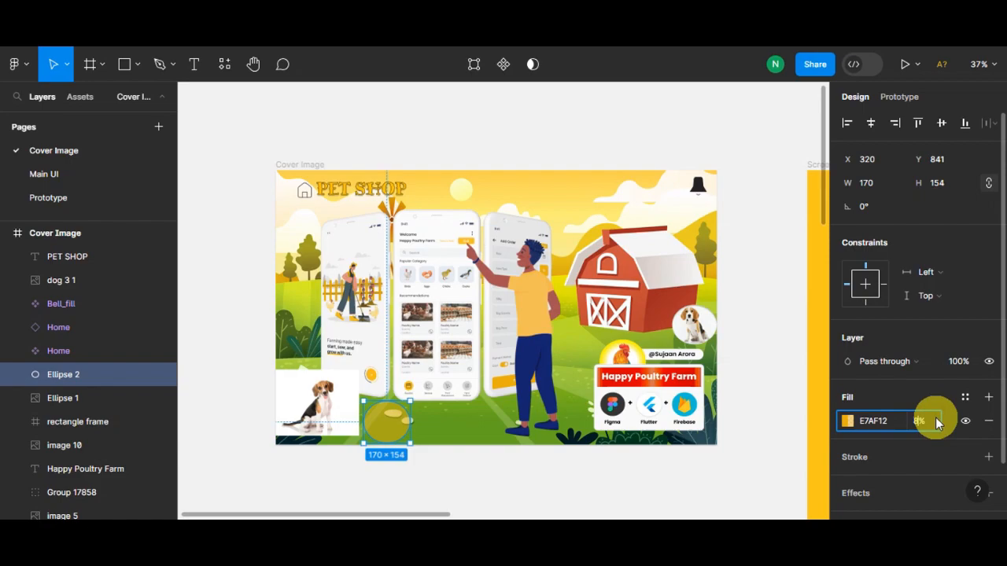
{"action": "type", "text": "0"}
{"action": "left_click", "coordinate": [448, 464]}
{"action": "left_click", "coordinate": [389, 428]}
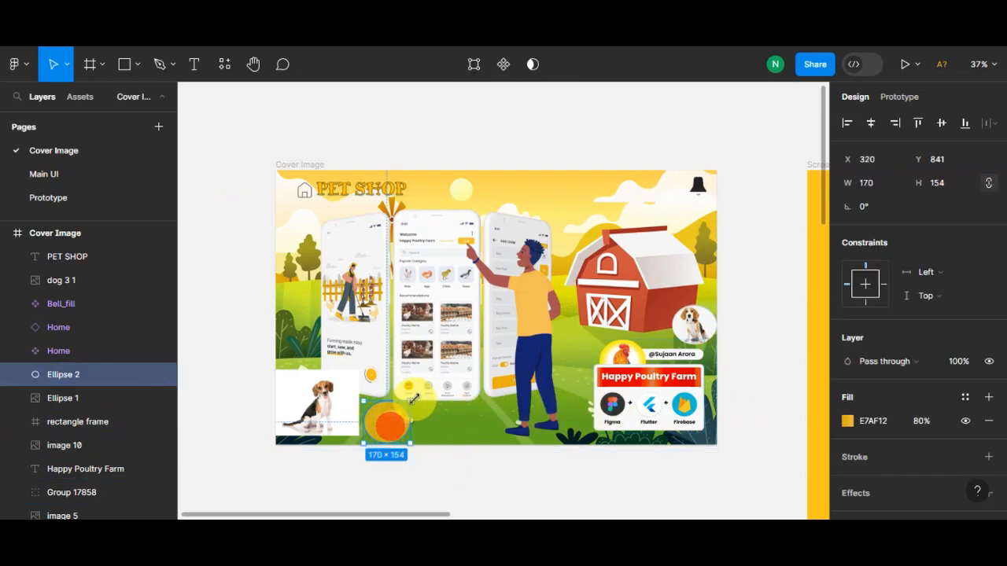
{"action": "left_click_drag", "start_coordinate": [413, 399], "coordinate": [386, 422]}
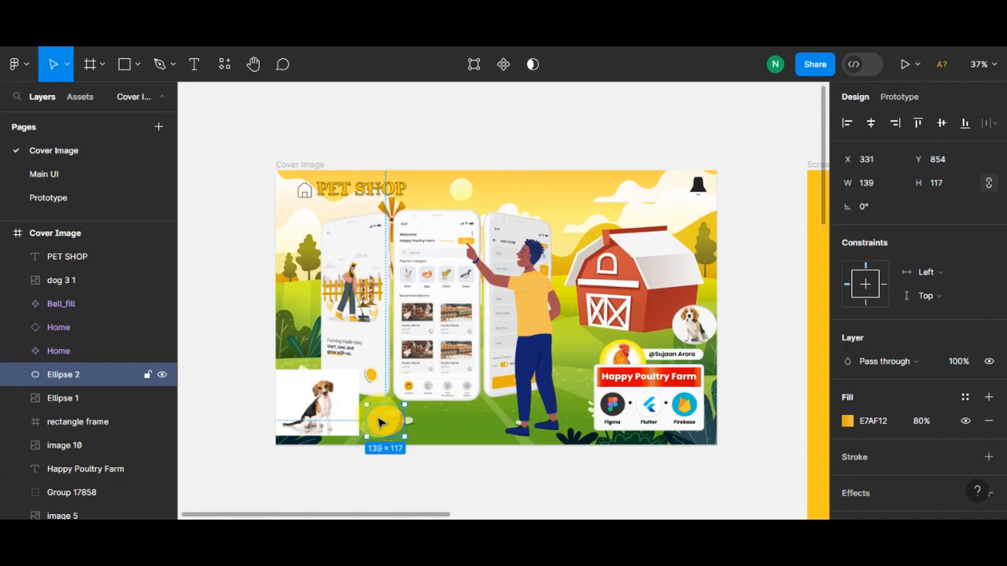
Step: Add the text TAP on the yellow ellipse and set its font to Mina
{"action": "left_click", "coordinate": [194, 67]}
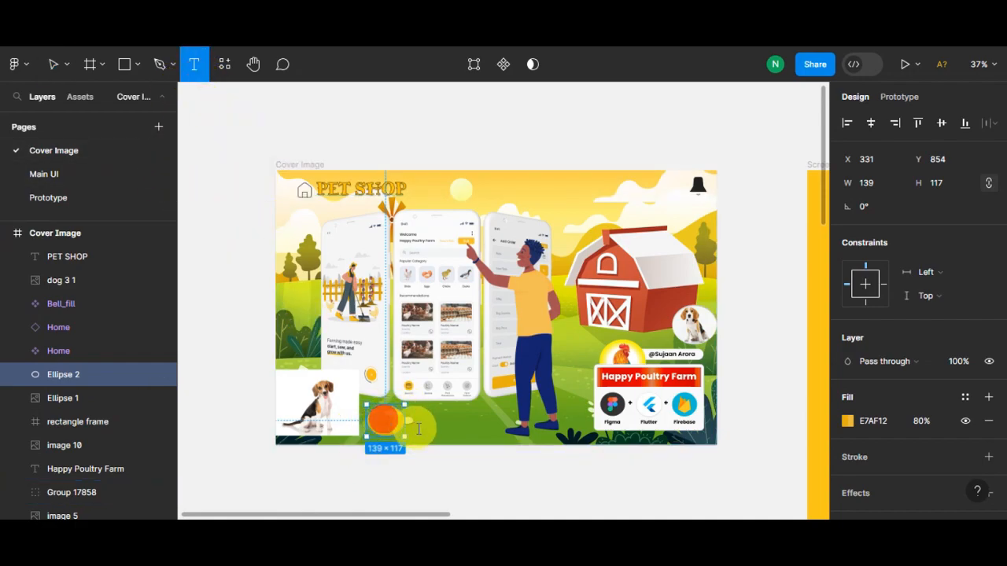
{"action": "left_click", "coordinate": [385, 421]}
{"action": "type", "text": "TAP"}
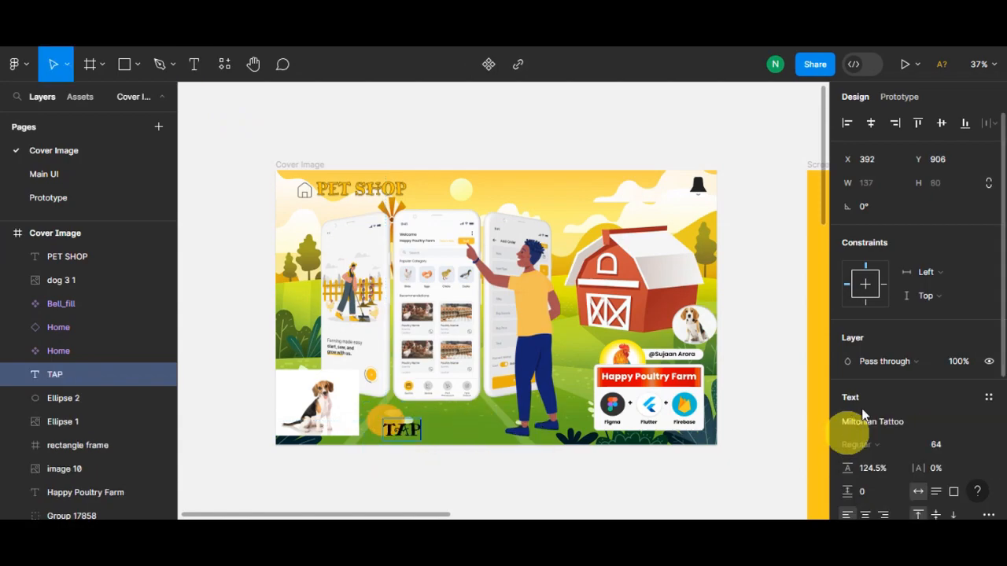
{"action": "left_click", "coordinate": [875, 422]}
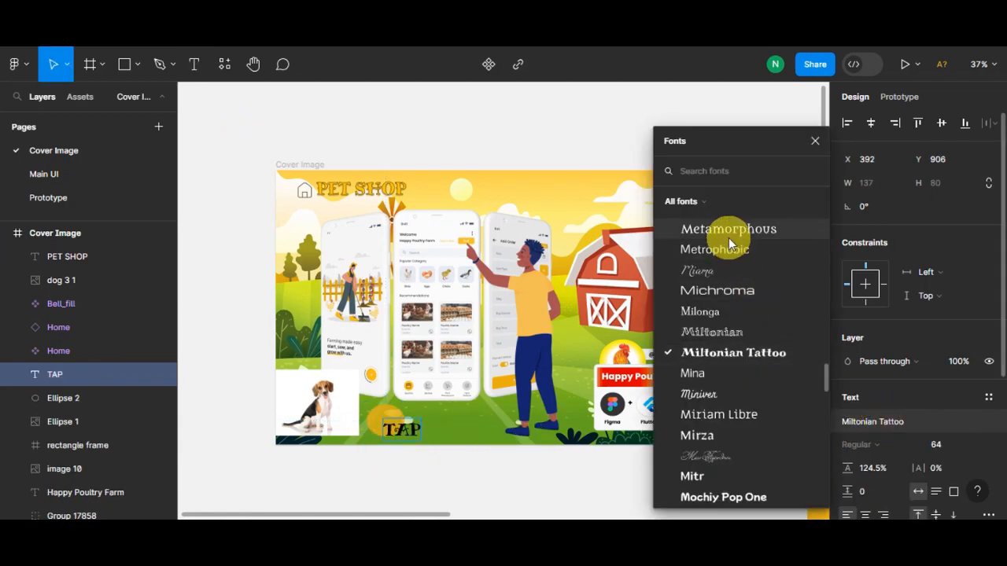
{"action": "left_click", "coordinate": [859, 421]}
{"action": "left_click", "coordinate": [859, 420]}
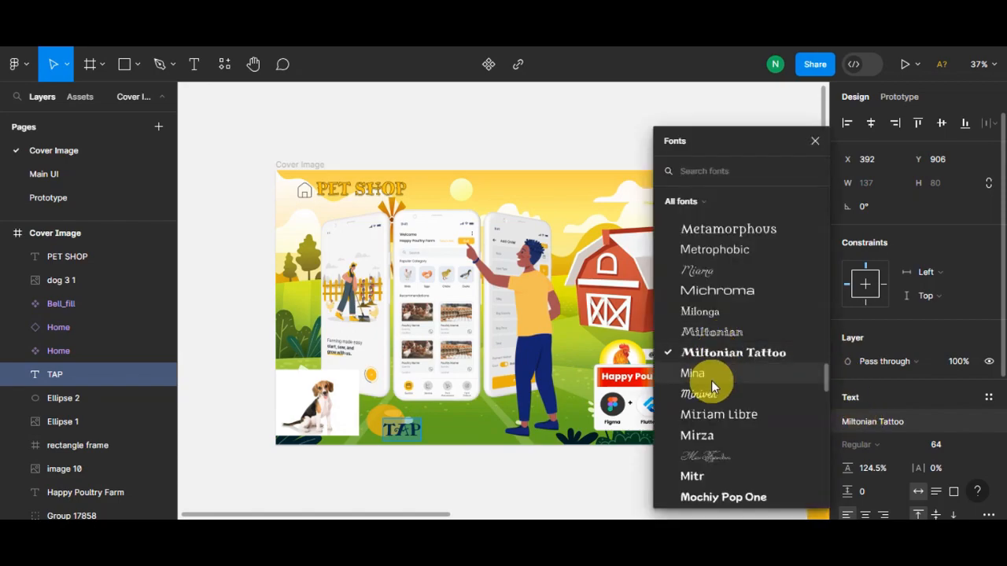
{"action": "left_click", "coordinate": [708, 375]}
Step: Set the TAP text's font size to 45 and centre the text on the yellow ellipse
{"action": "mouse_move", "coordinate": [406, 433]}
{"action": "left_mouse_down"}
{"action": "mouse_move", "coordinate": [388, 423]}
{"action": "mouse_move", "coordinate": [399, 416]}
{"action": "left_mouse_up"}
{"action": "left_click", "coordinate": [943, 445]}
{"action": "key", "text": "BackSpace"}
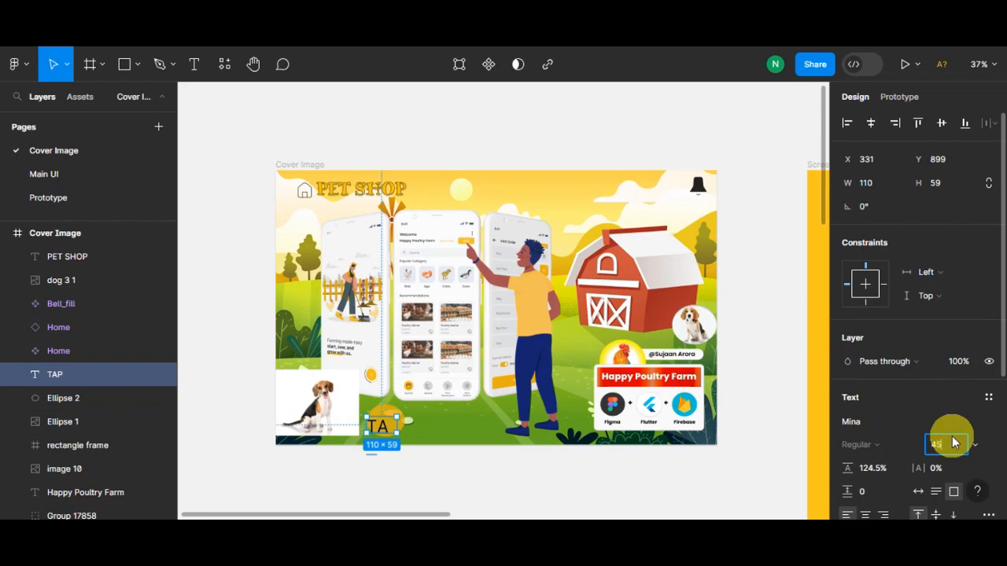
{"action": "left_click_drag", "start_coordinate": [382, 426], "coordinate": [386, 424]}
{"action": "left_click", "coordinate": [419, 466]}
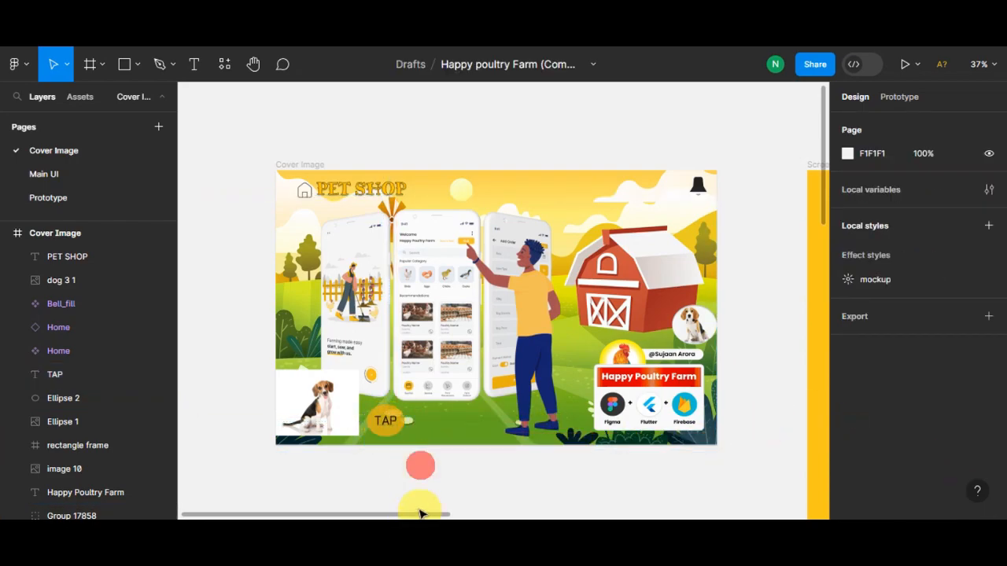
Step: Put the TAP text in a group and move Ellipse 2 into that group, beneath the text
{"action": "left_click", "coordinate": [384, 418]}
{"action": "key", "text": "ctrl+g"}
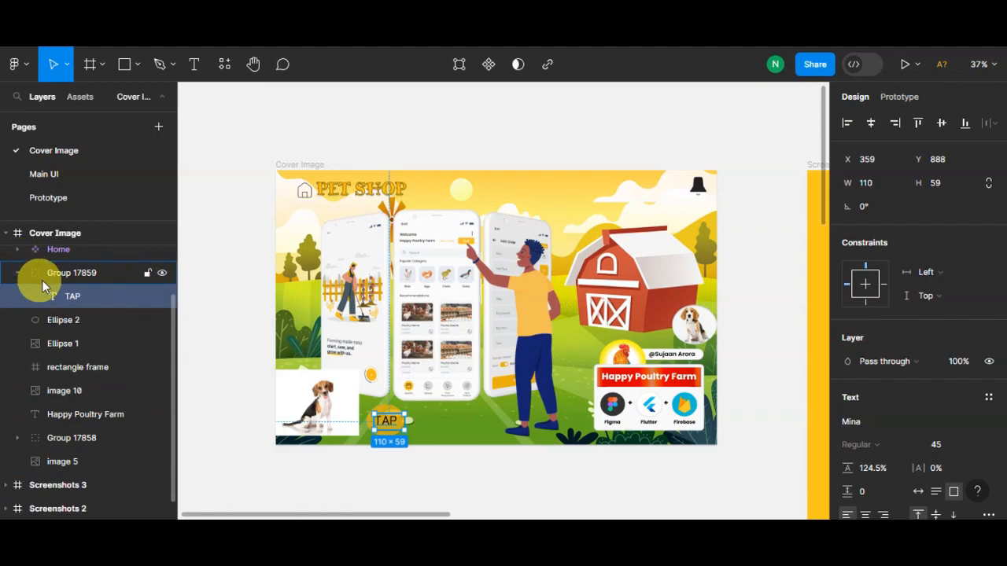
{"action": "left_click", "coordinate": [92, 274]}
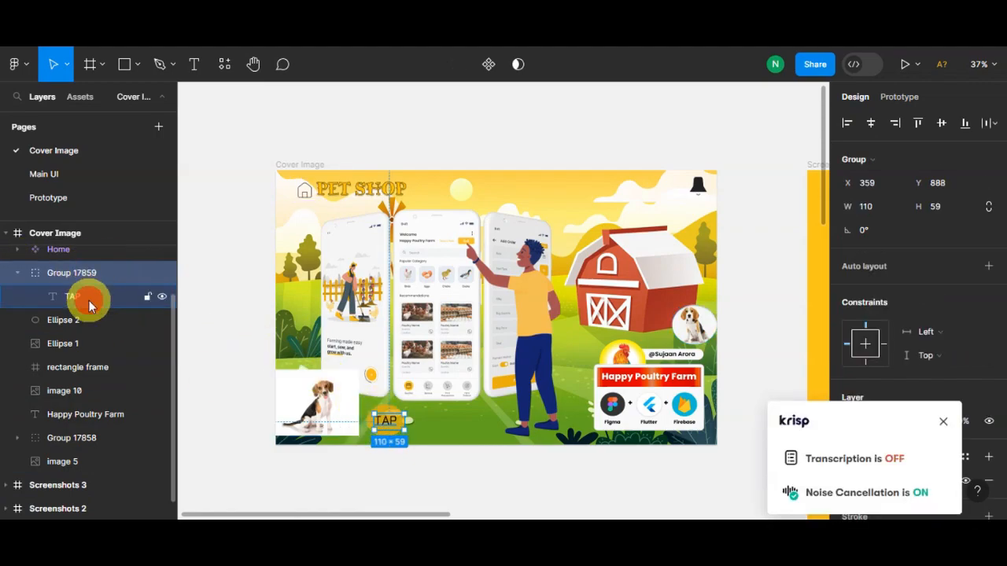
{"action": "left_click", "coordinate": [89, 299]}
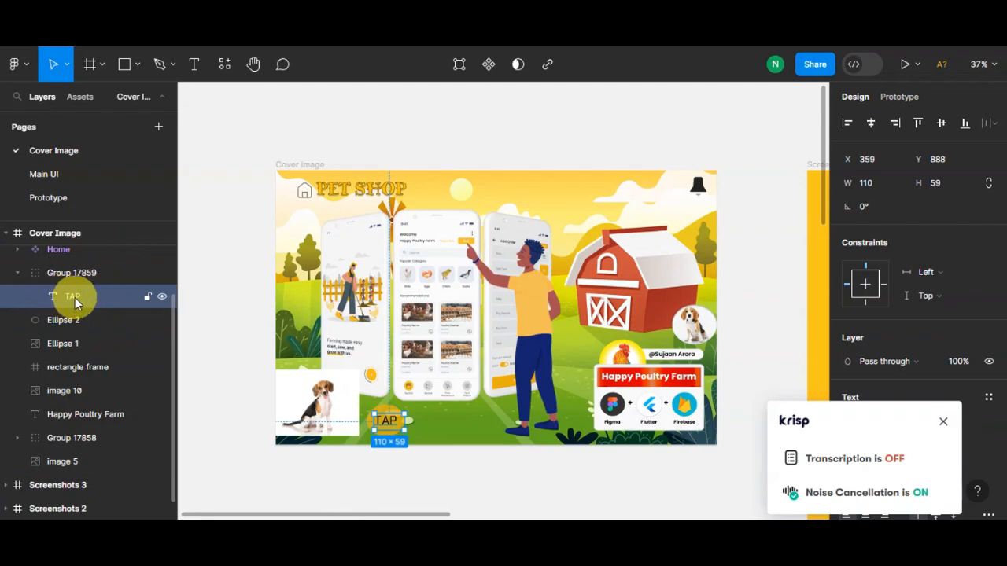
{"action": "left_click", "coordinate": [36, 321]}
{"action": "left_click_drag", "start_coordinate": [59, 295], "coordinate": [67, 295]}
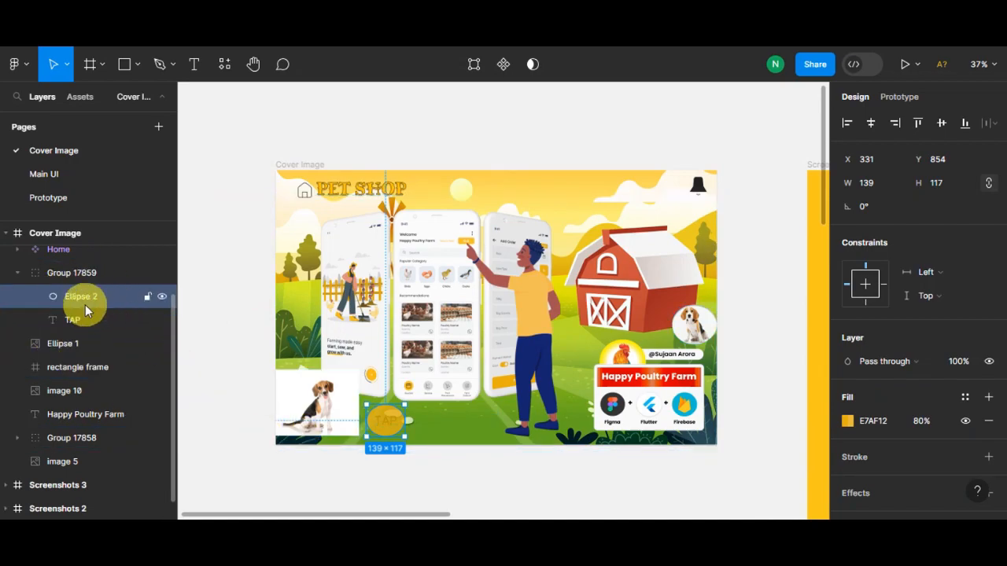
{"action": "left_click_drag", "start_coordinate": [88, 304], "coordinate": [86, 328]}
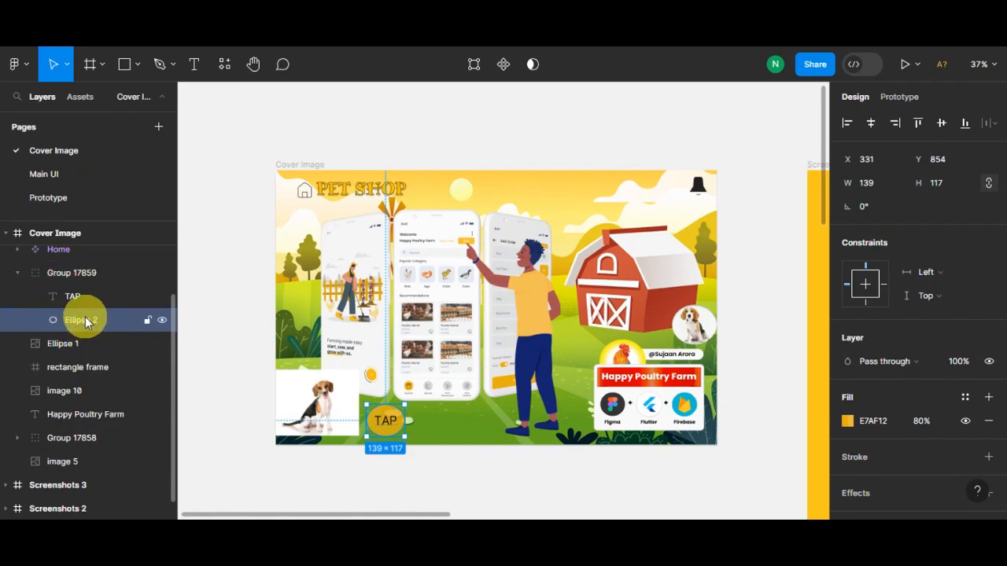
Step: Rename the group holding the TAP text and Ellipse 2 as TAP GROUP
{"action": "left_click", "coordinate": [93, 271]}
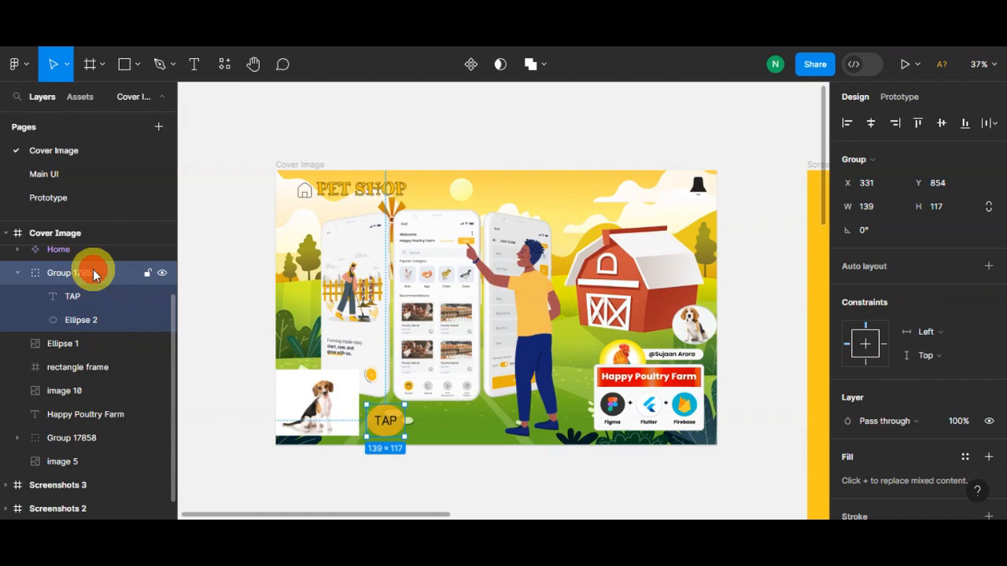
{"action": "right_click", "coordinate": [93, 271]}
{"action": "left_click", "coordinate": [60, 273]}
{"action": "left_click", "coordinate": [20, 299]}
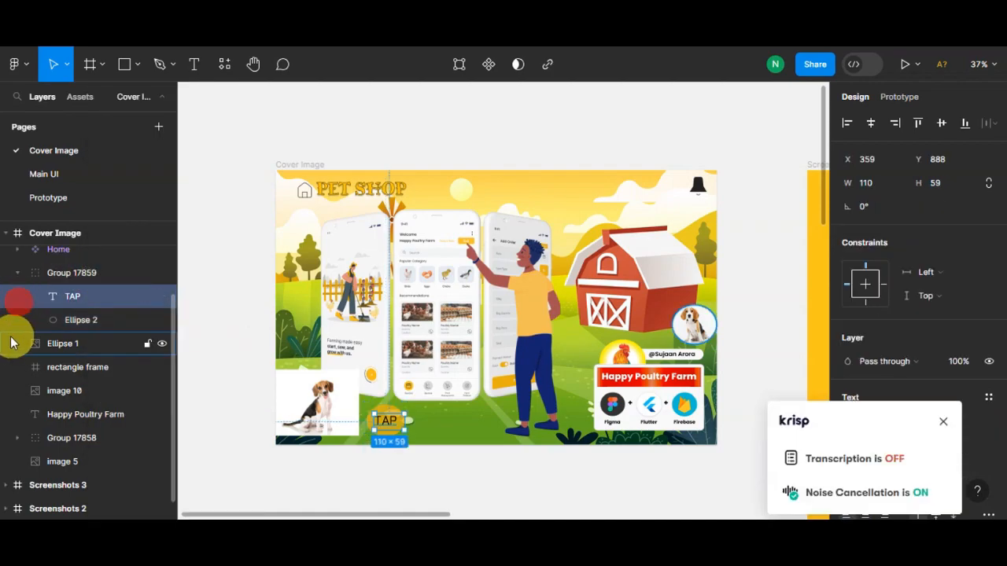
{"action": "left_click", "coordinate": [50, 273]}
{"action": "right_click", "coordinate": [59, 273]}
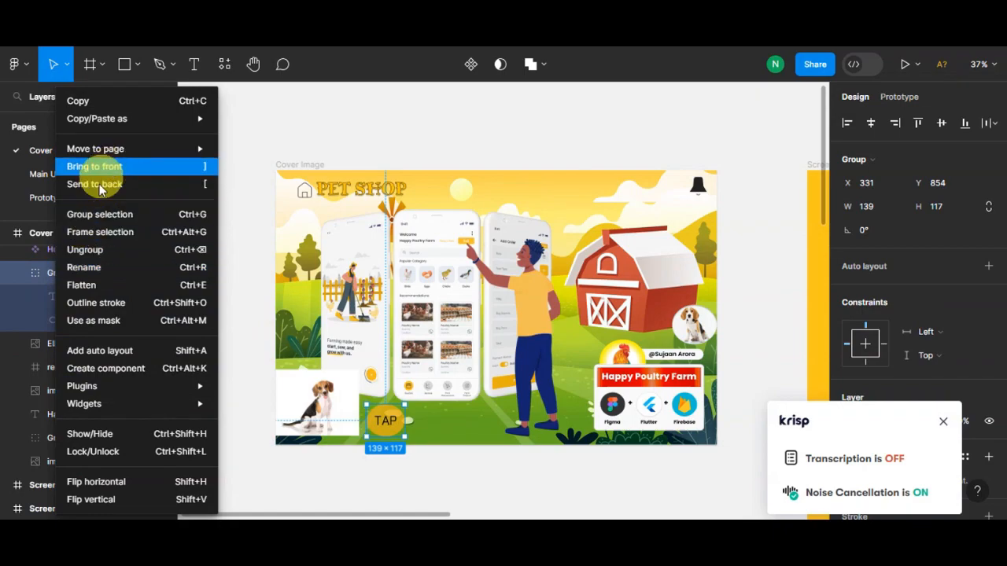
{"action": "left_click", "coordinate": [105, 268]}
{"action": "key", "text": "BackSpace"}
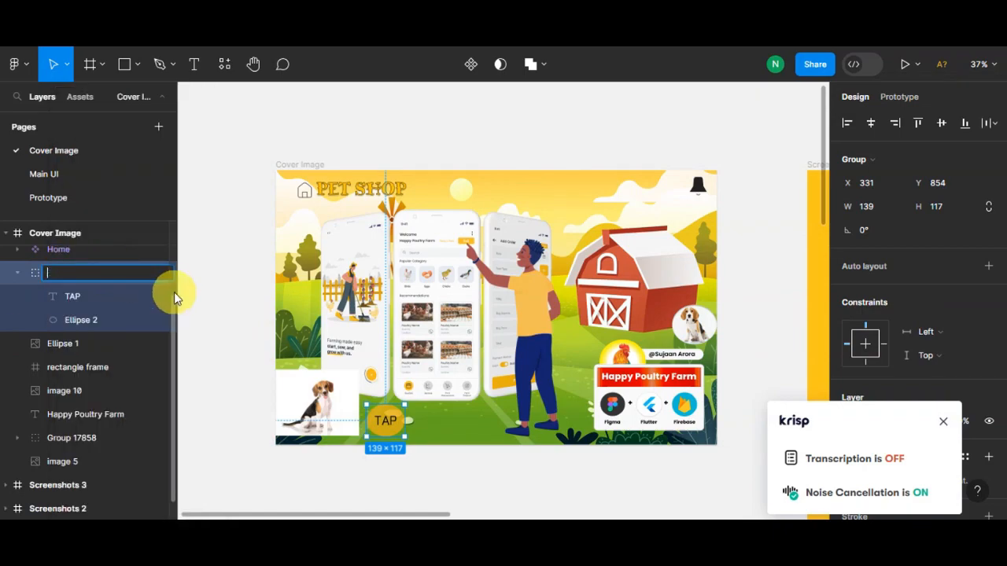
{"action": "type", "text": "TAP GROUP"}
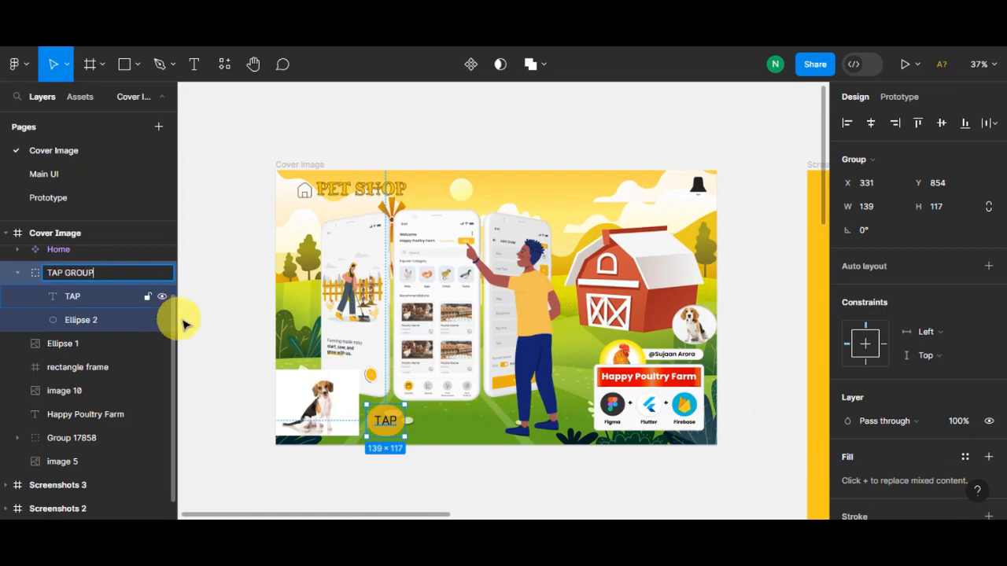
{"action": "left_click", "coordinate": [209, 313]}
Step: Give TAP GROUP an on-click prototype interaction with the Open link action
{"action": "left_click", "coordinate": [97, 270]}
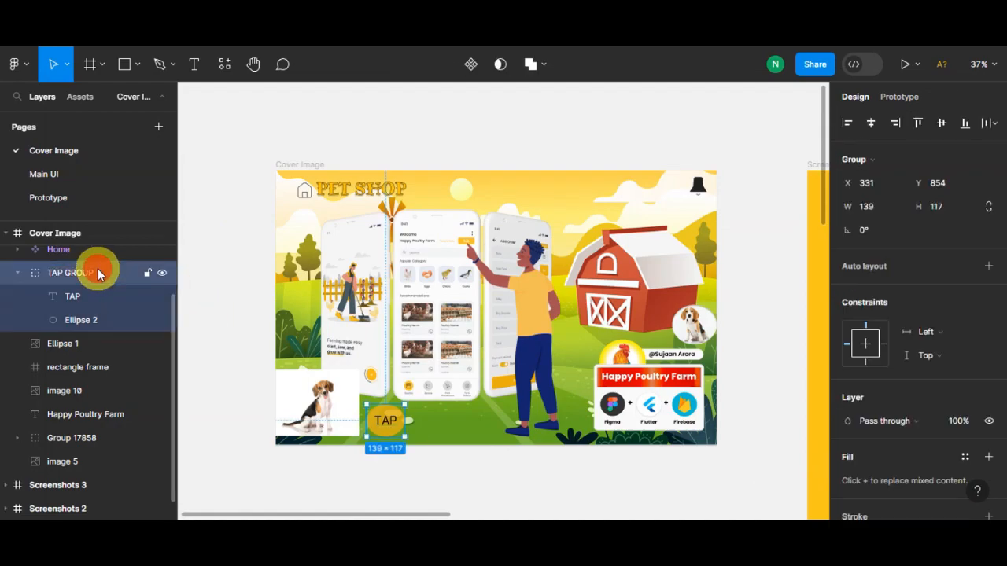
{"action": "left_click", "coordinate": [890, 96]}
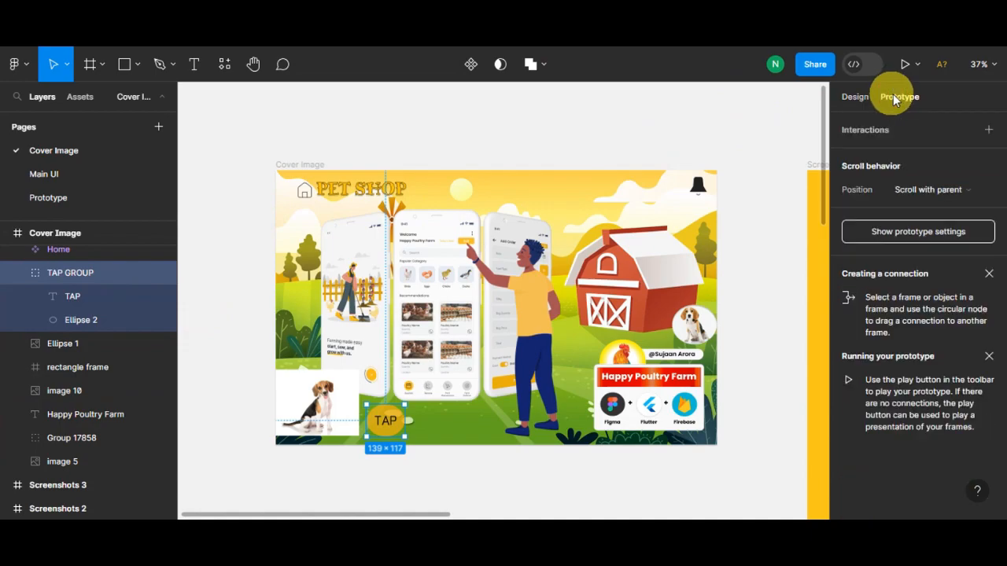
{"action": "left_click", "coordinate": [950, 130]}
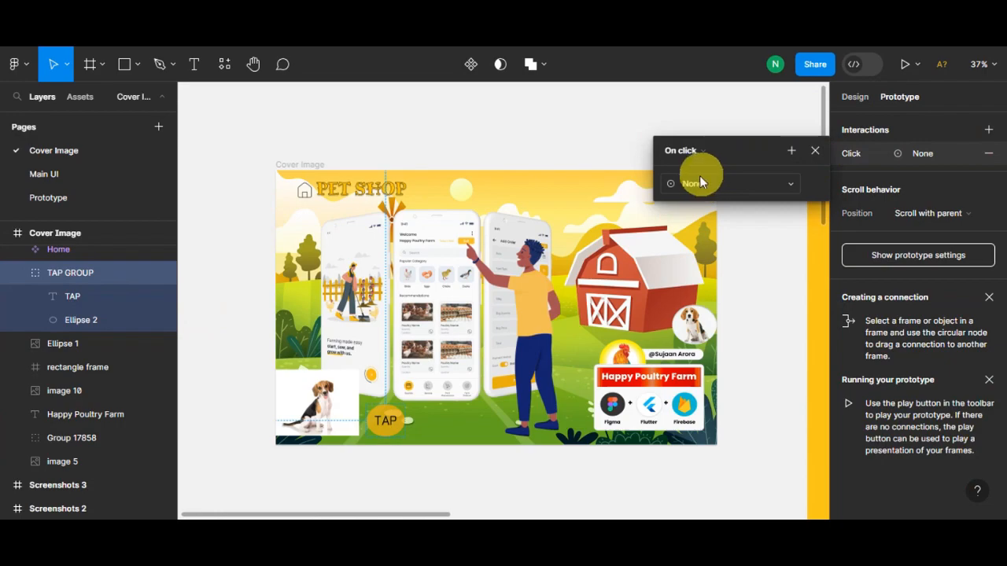
{"action": "left_click", "coordinate": [784, 152]}
{"action": "left_click", "coordinate": [791, 156]}
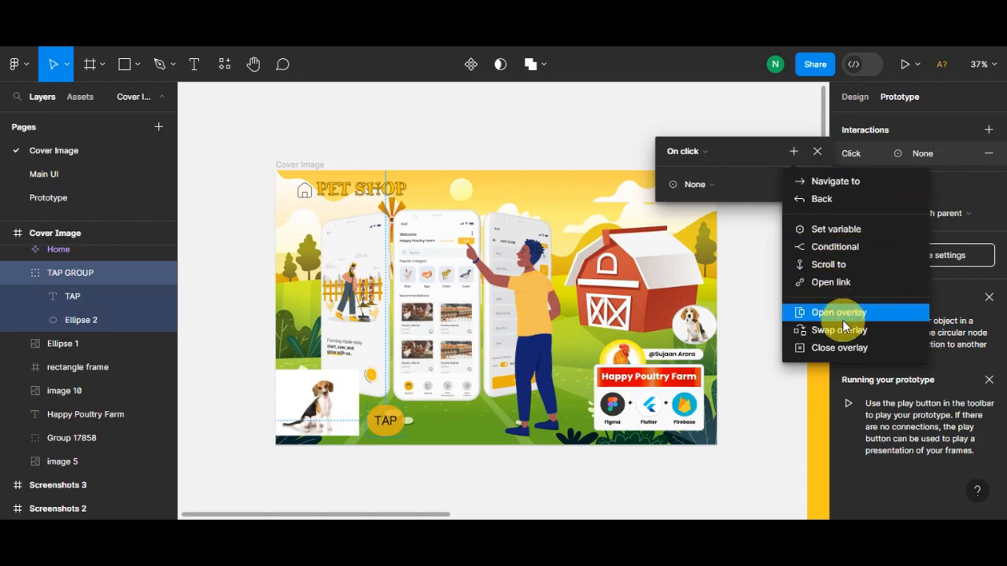
{"action": "left_click", "coordinate": [855, 283]}
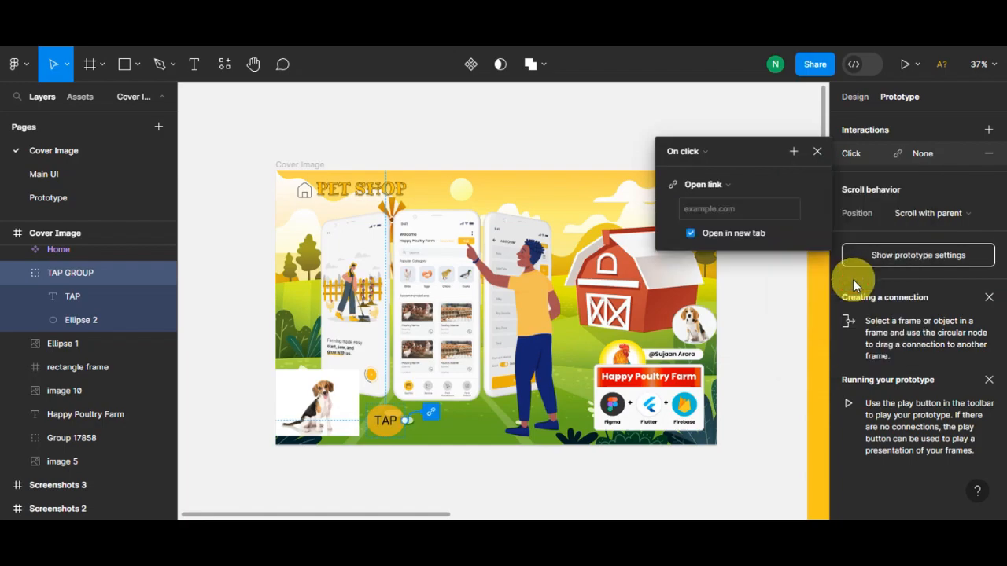
Step: Paste the Yahoo search address for figma icons as the link that TAP GROUP opens
{"action": "key", "text": "ctrl+t"}
{"action": "left_click", "coordinate": [706, 208]}
{"action": "key", "text": "ctrl+v"}
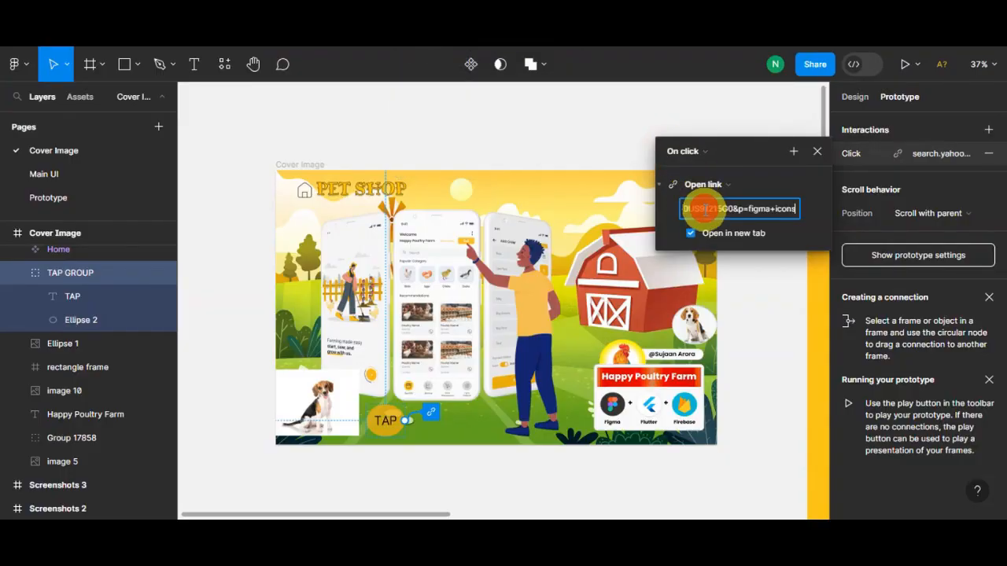
{"action": "left_click", "coordinate": [768, 277]}
{"action": "left_click", "coordinate": [770, 310]}
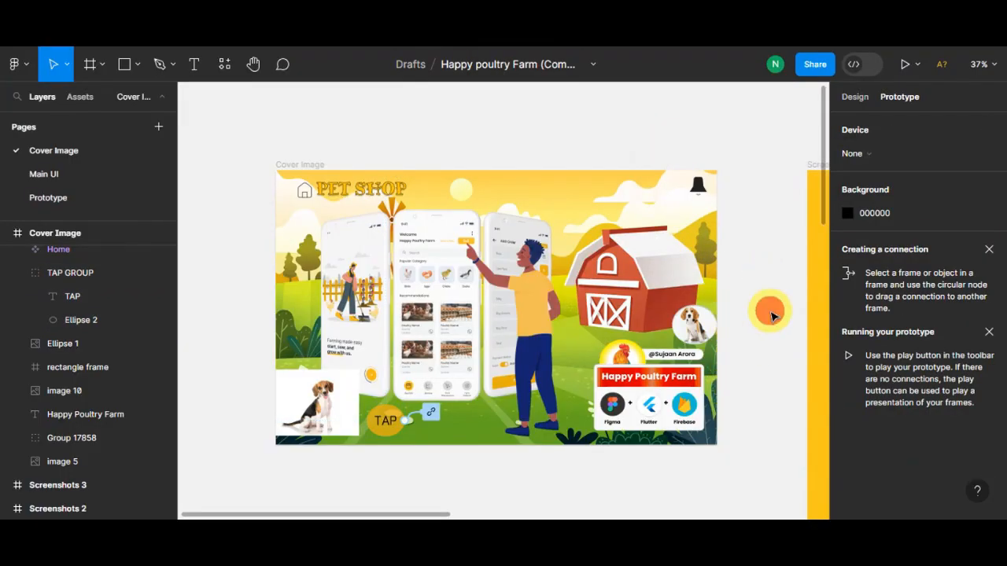
Step: Run the prototype, test the TAP button's link and return to the design file
{"action": "left_click", "coordinate": [905, 65]}
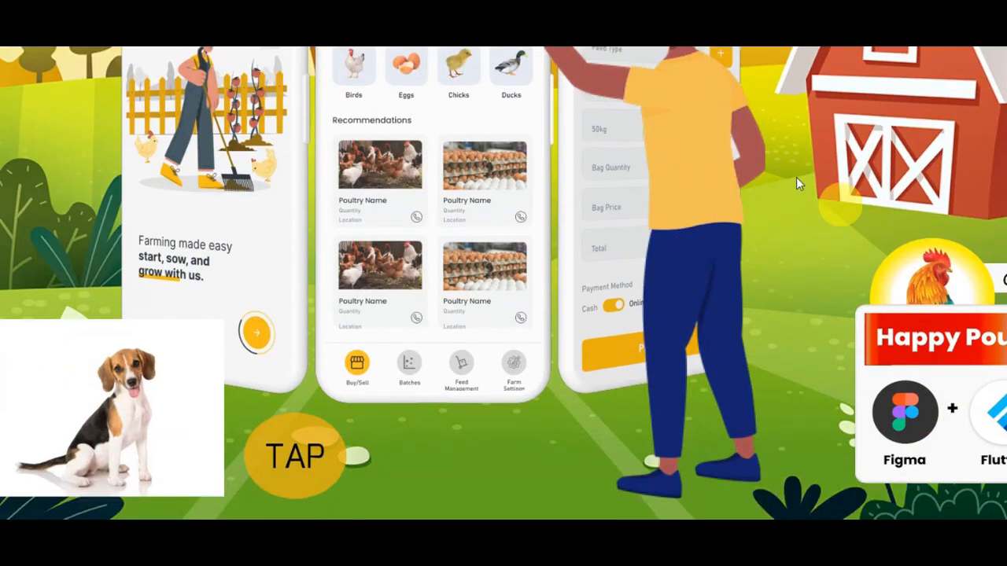
{"action": "left_click", "coordinate": [295, 454]}
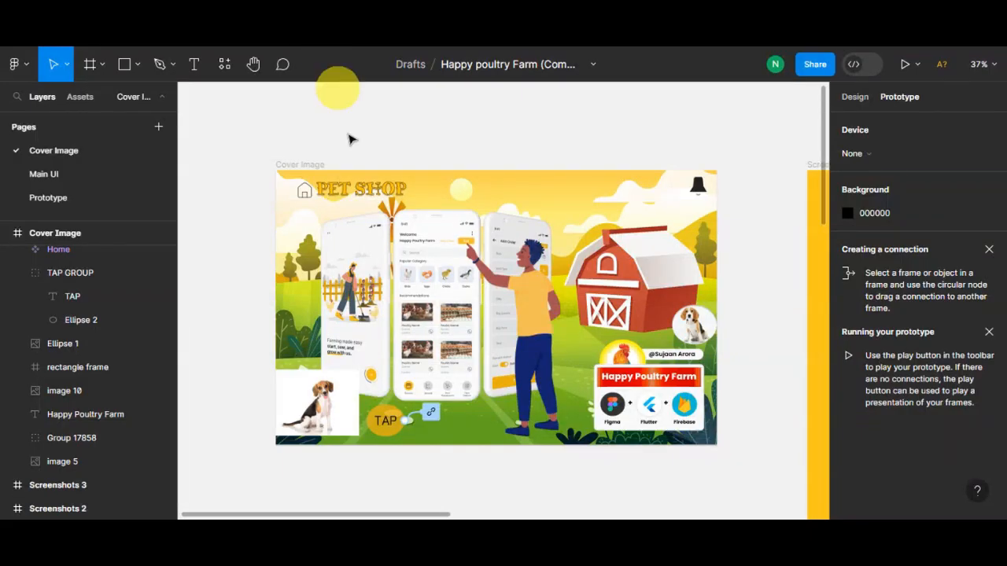
{"action": "left_click", "coordinate": [462, 336]}
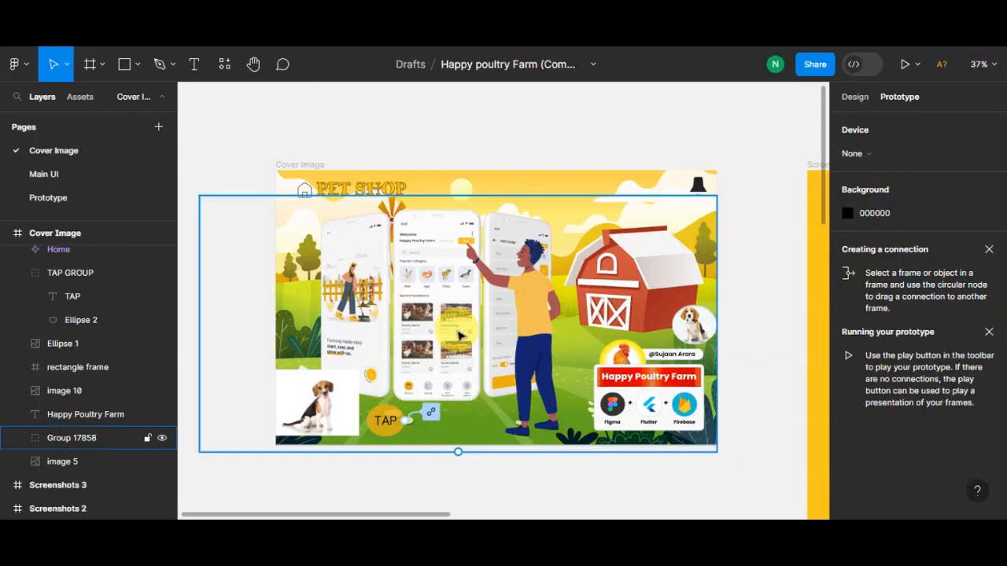